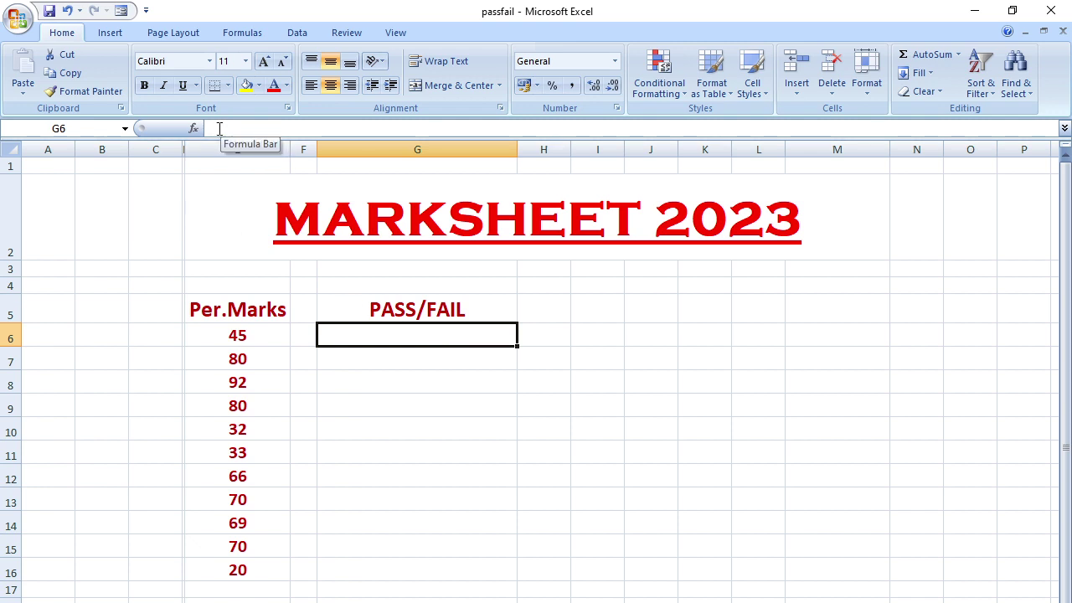
Enter the formula =IF(E6<30,"fail","pass") in cell G6 under the PASS/FAIL heading.
left_click(219, 128)
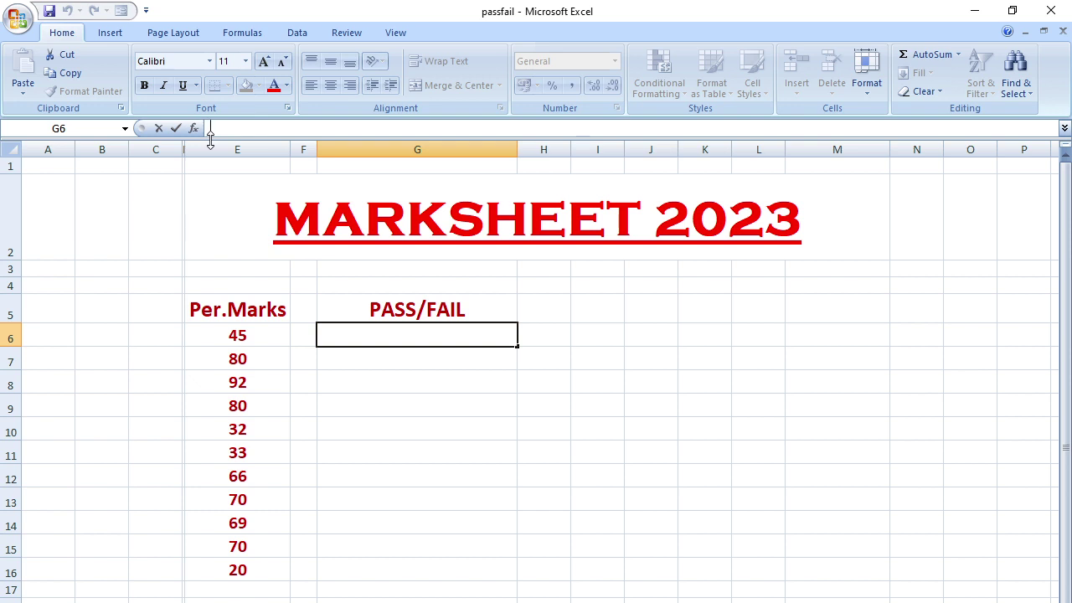
type("=")
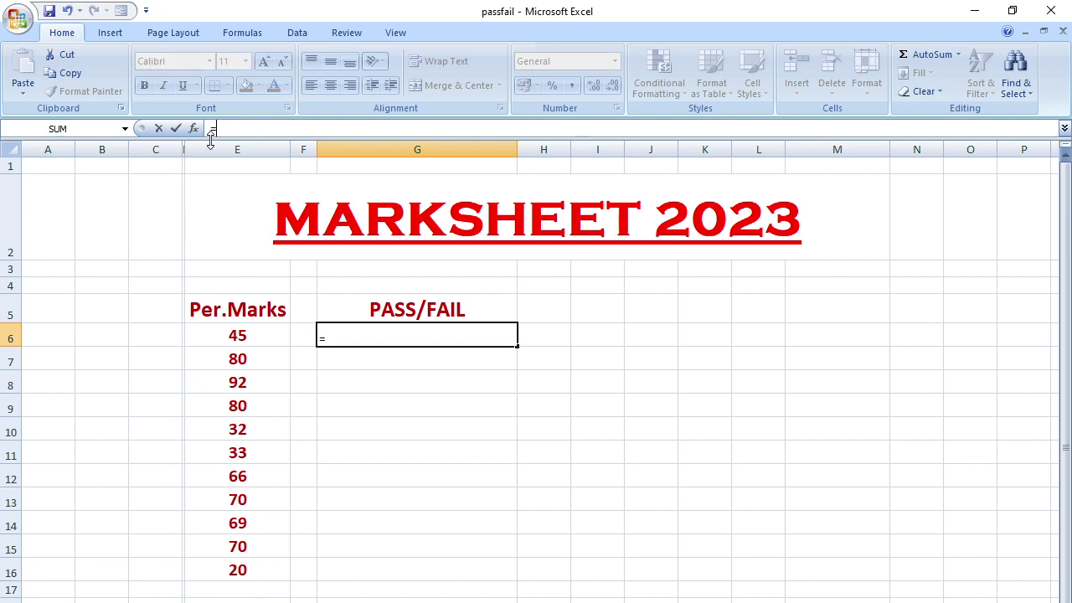
type("if")
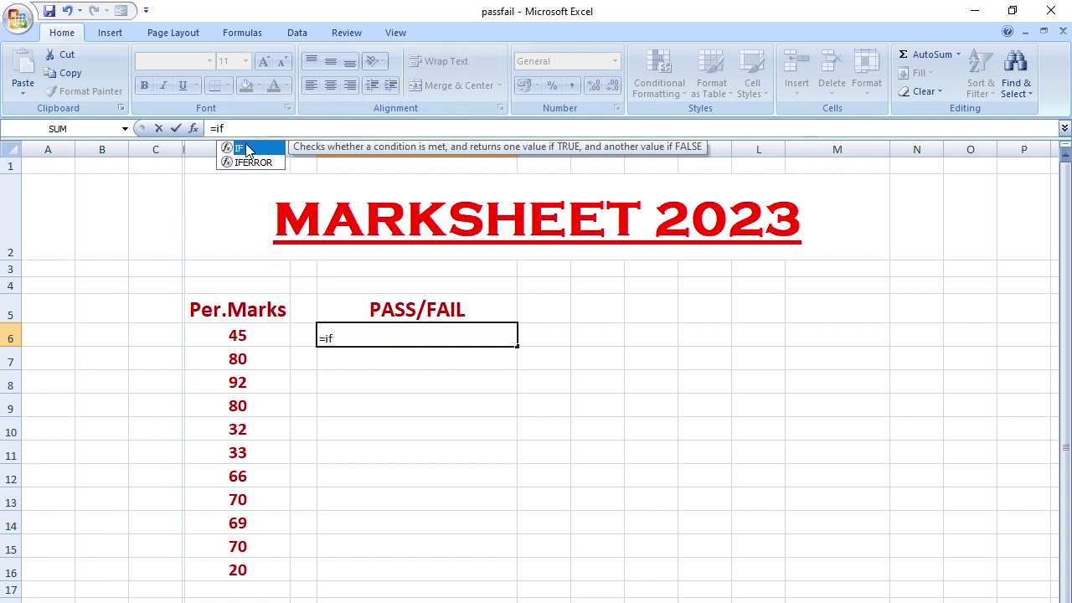
double_click(246, 148)
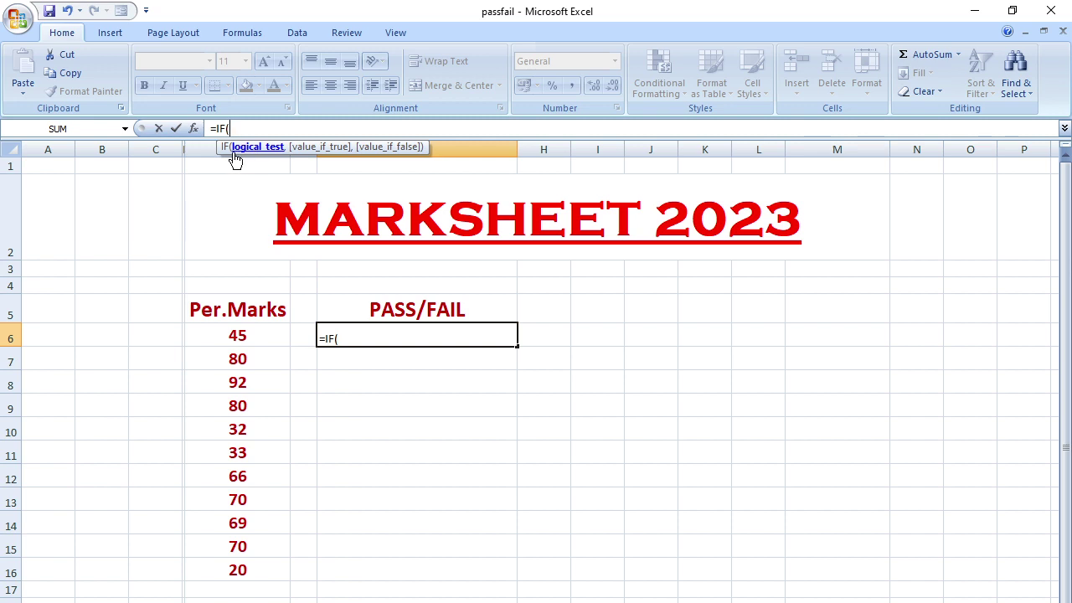
left_click(236, 332)
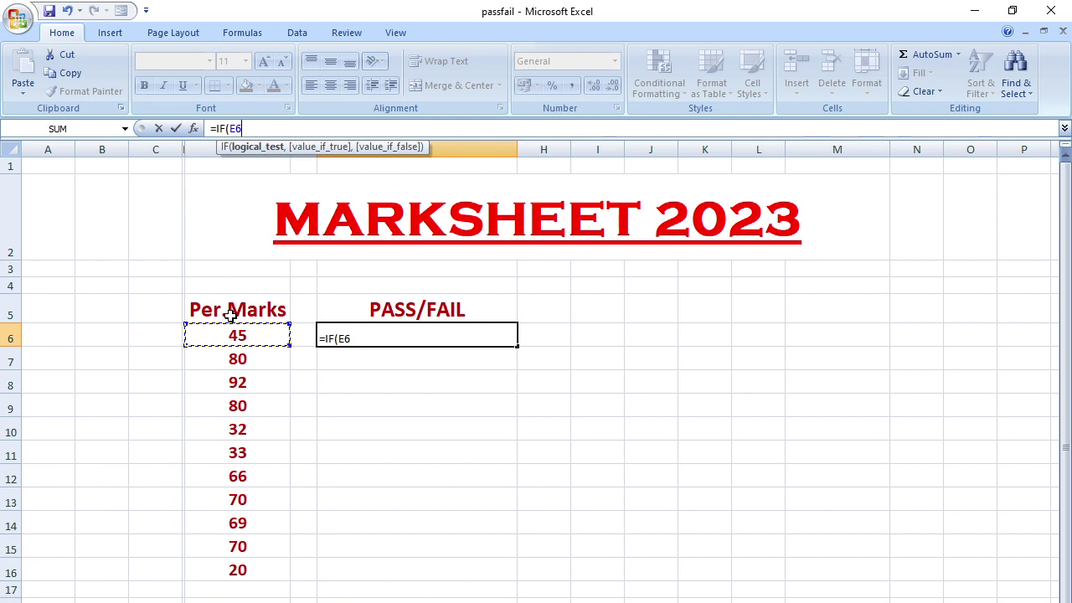
type("<30,")
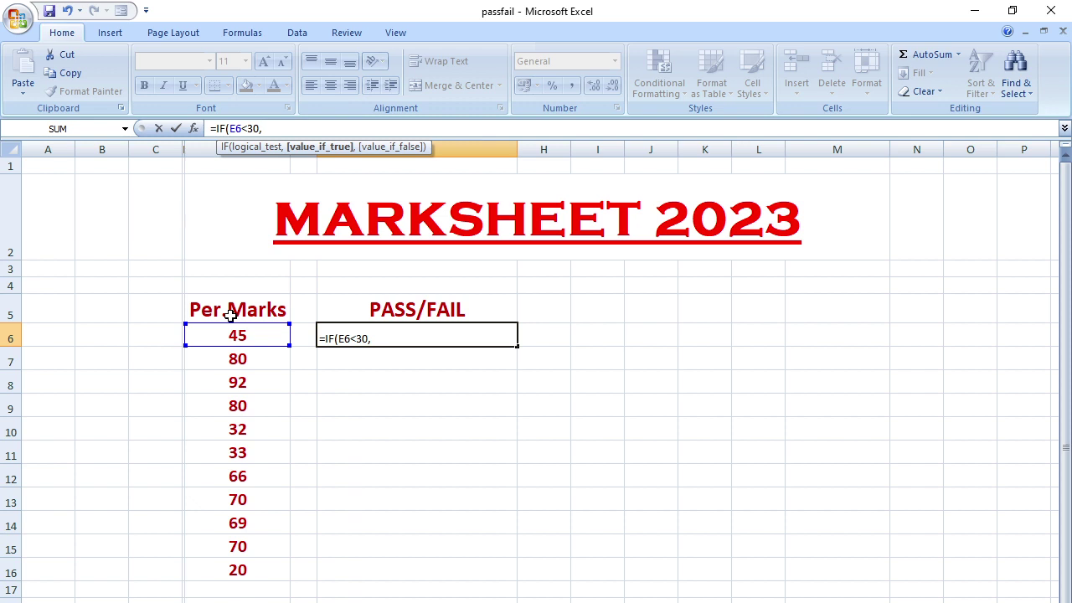
type("\"fail\",")
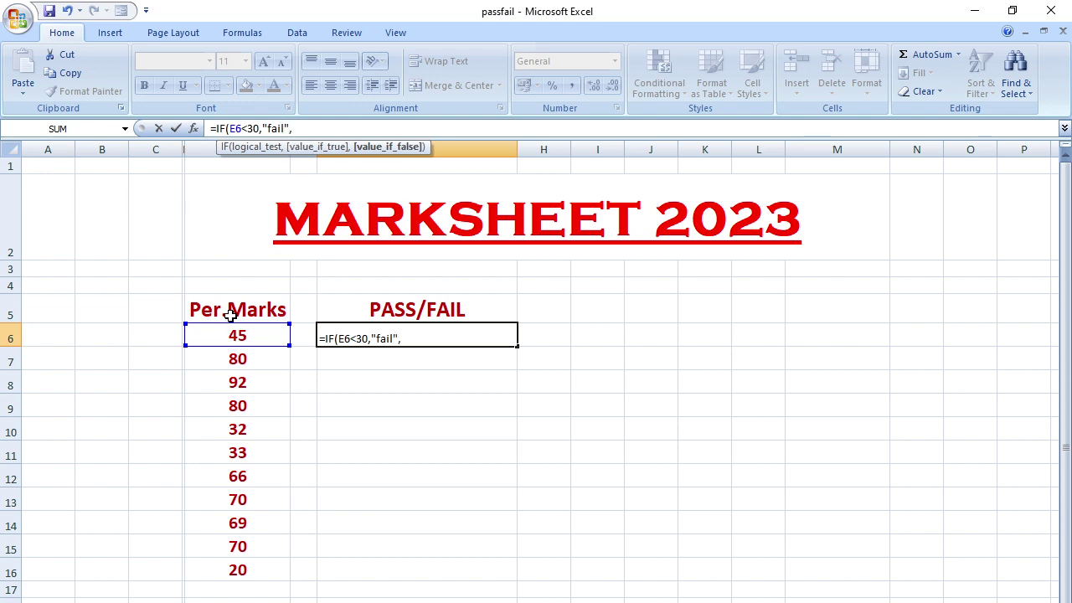
type("\"pass\")")
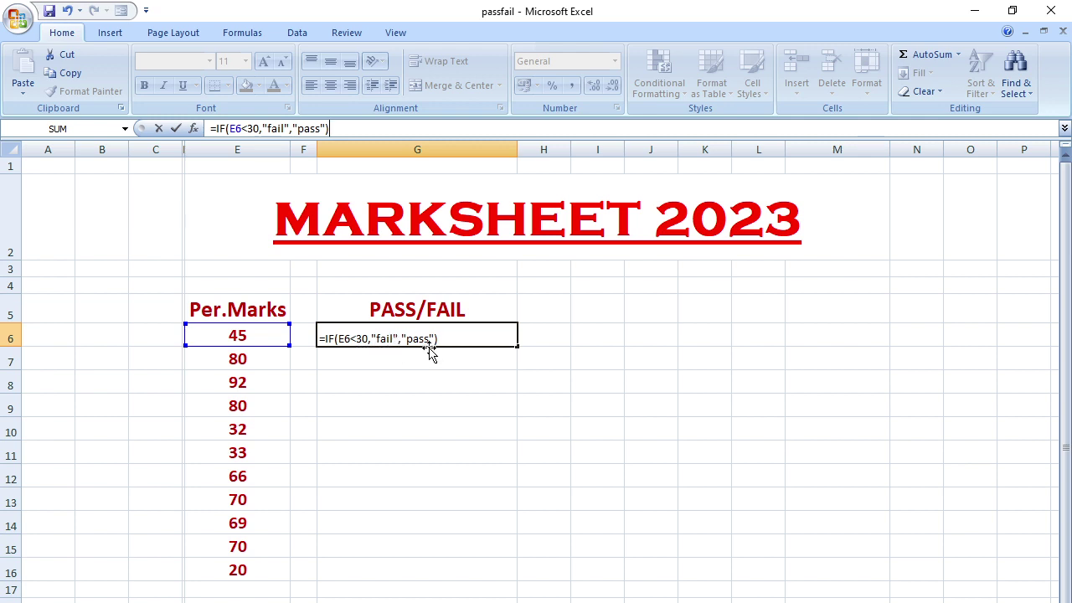
key("Return")
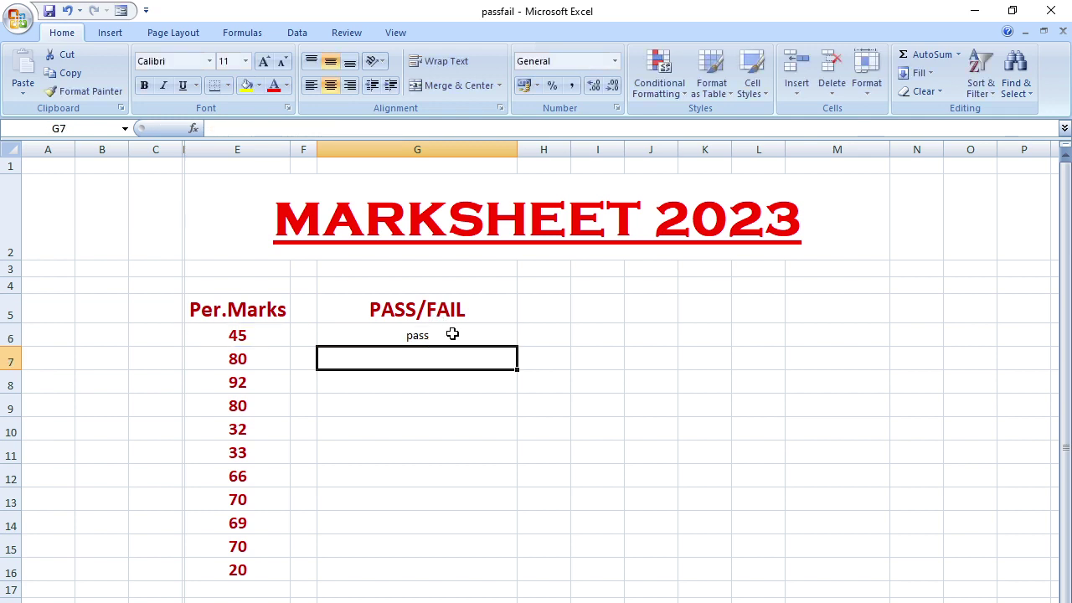
Copy the IF formula from G6 down the PASS/FAIL column through G16.
left_click(446, 333)
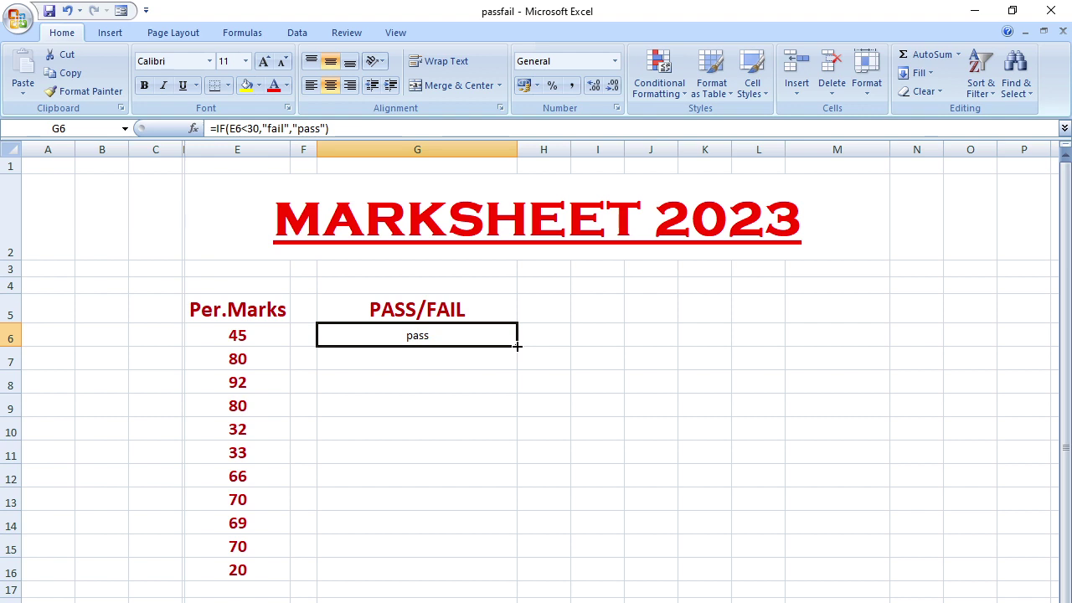
left_click_drag(517, 346, 481, 553)
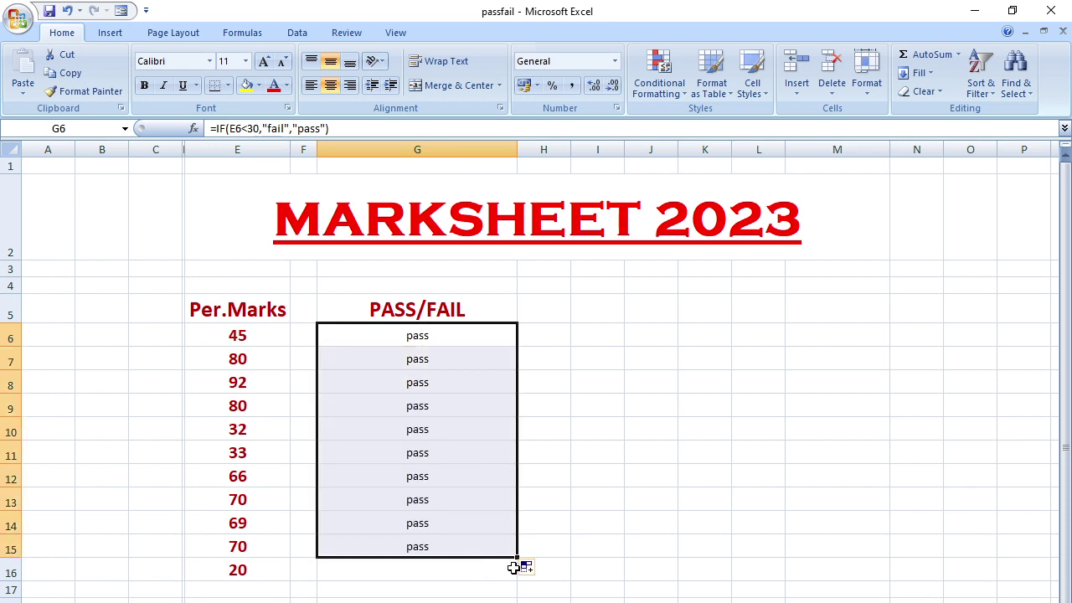
left_click_drag(517, 557, 519, 579)
left_click(433, 599)
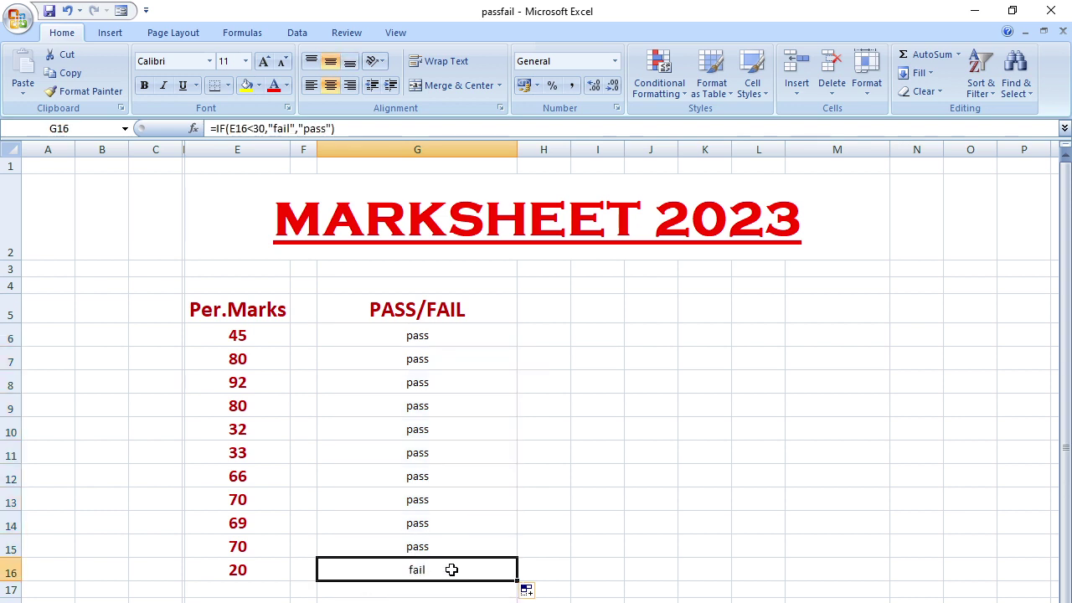
left_click(451, 573)
Make the PASS/FAIL results in G6:G16 bold and set their font to Times New Roman.
left_click_drag(435, 332, 433, 569)
left_click(148, 87)
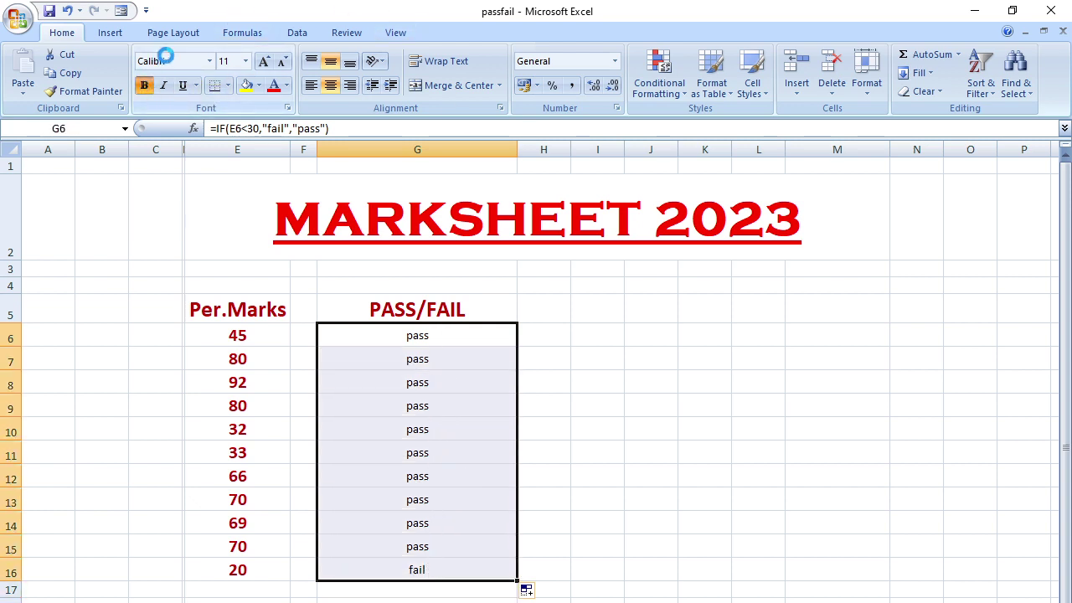
left_click(168, 60)
key("BackSpace")
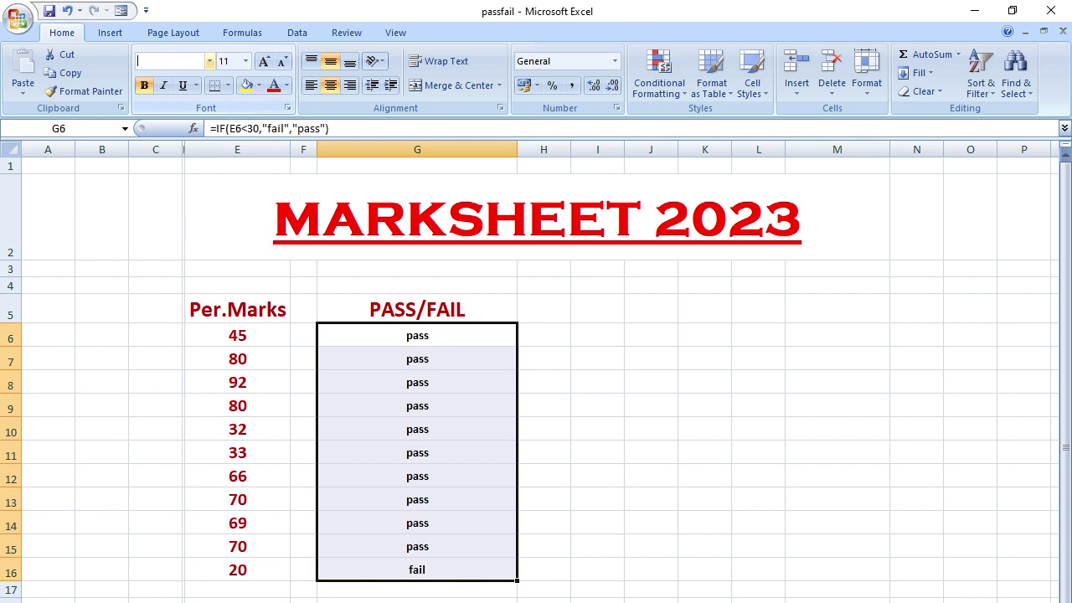
type("Times New Rom")
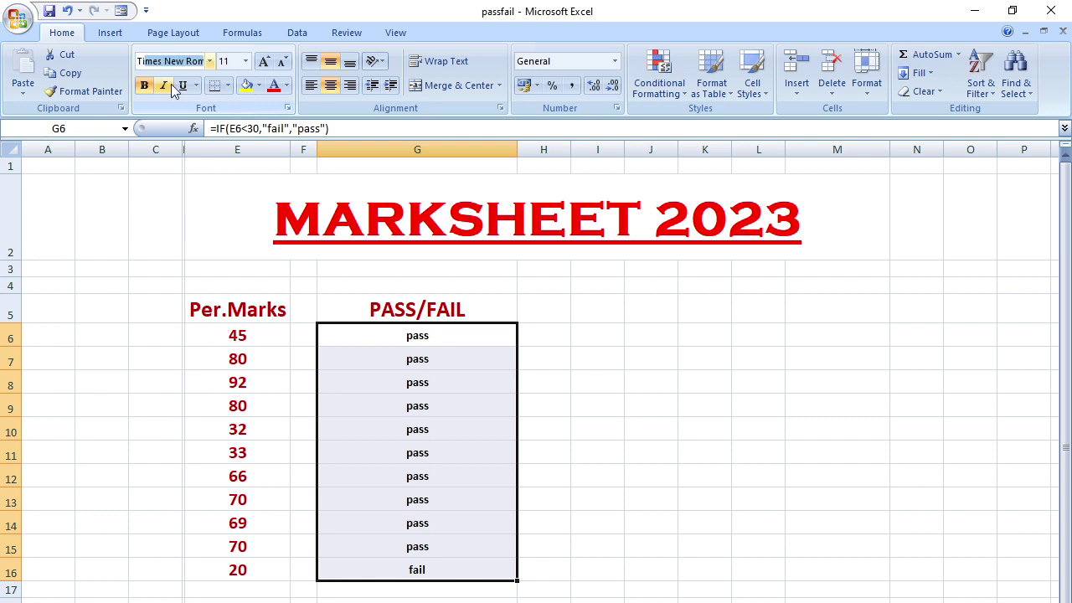
key("Return")
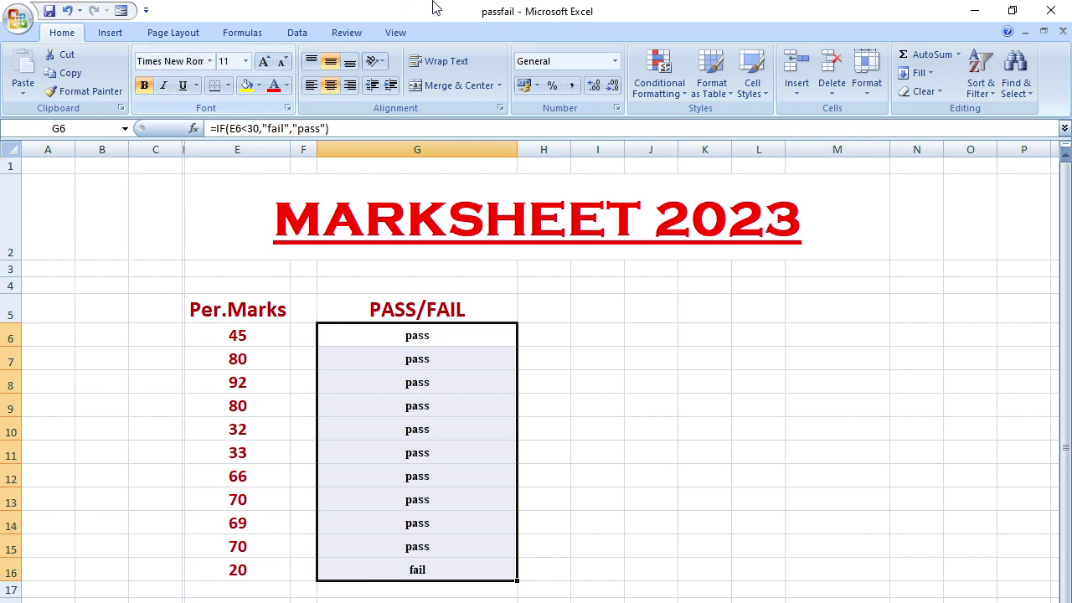
Increase the font size of the PASS/FAIL results in G6:G16 to 20.
left_click(264, 63)
left_click(264, 64)
left_click(264, 63)
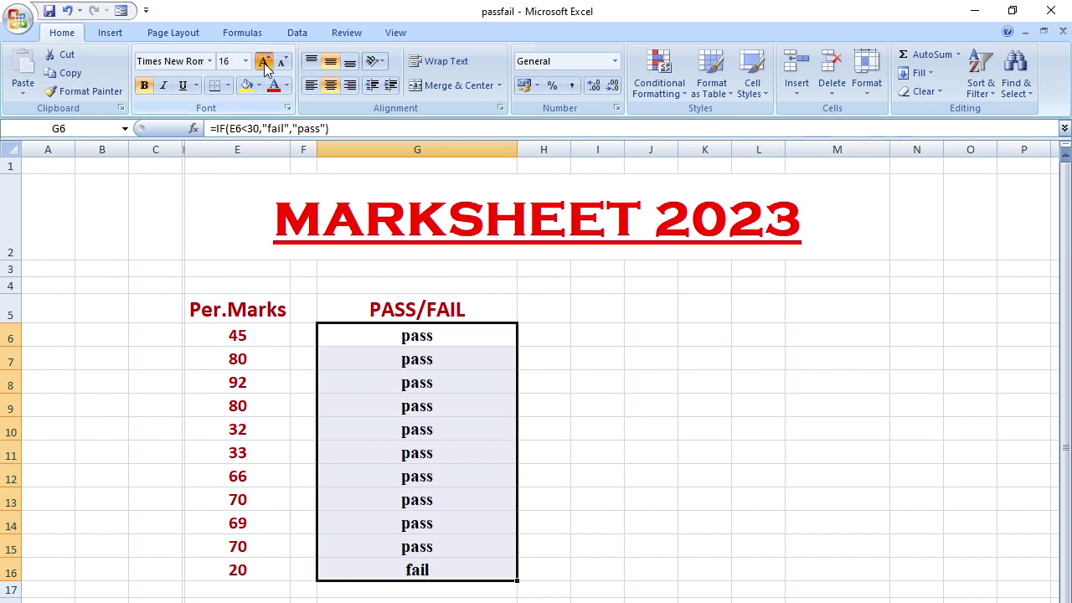
left_click(264, 64)
left_click(264, 64)
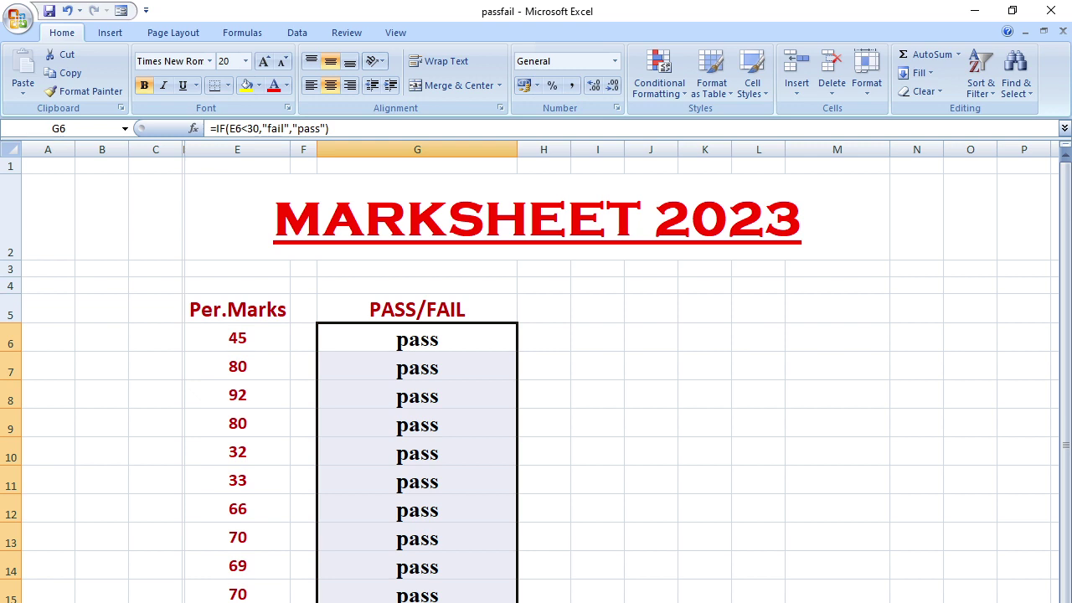
On the next worksheet, enter the same bill number in A4 and A5 and fill it down the Bill no column through A12.
key("ctrl+Page_Down")
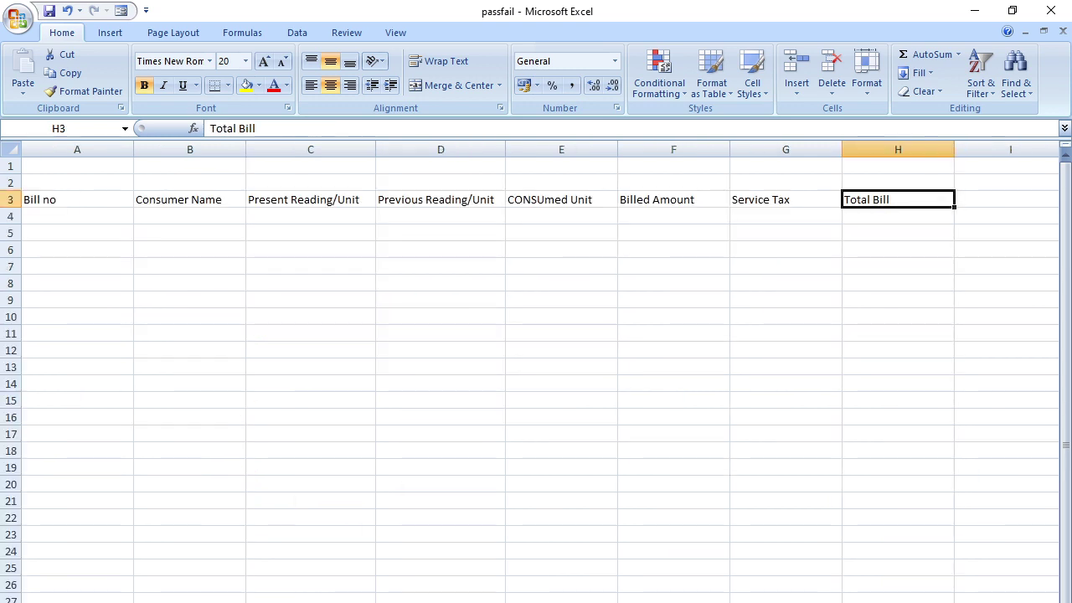
left_click(73, 217)
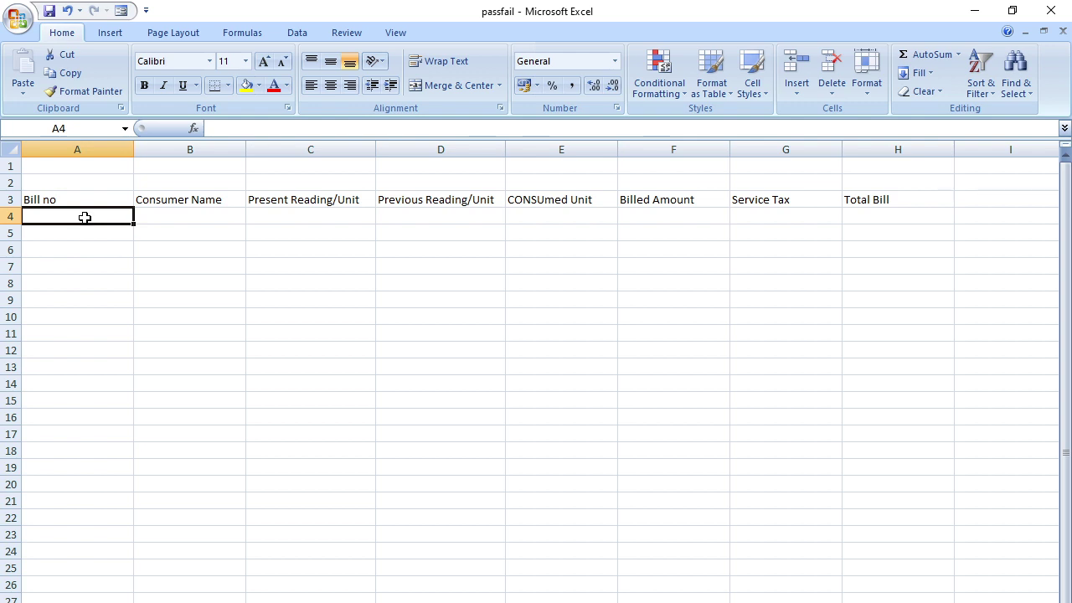
type("A")
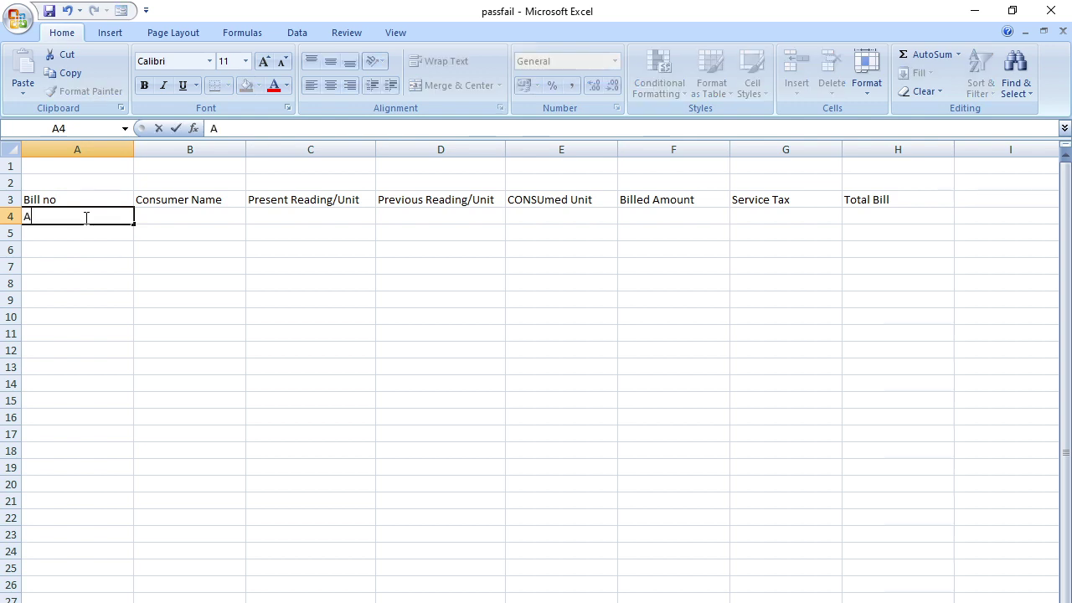
type("S025831")
key("Return")
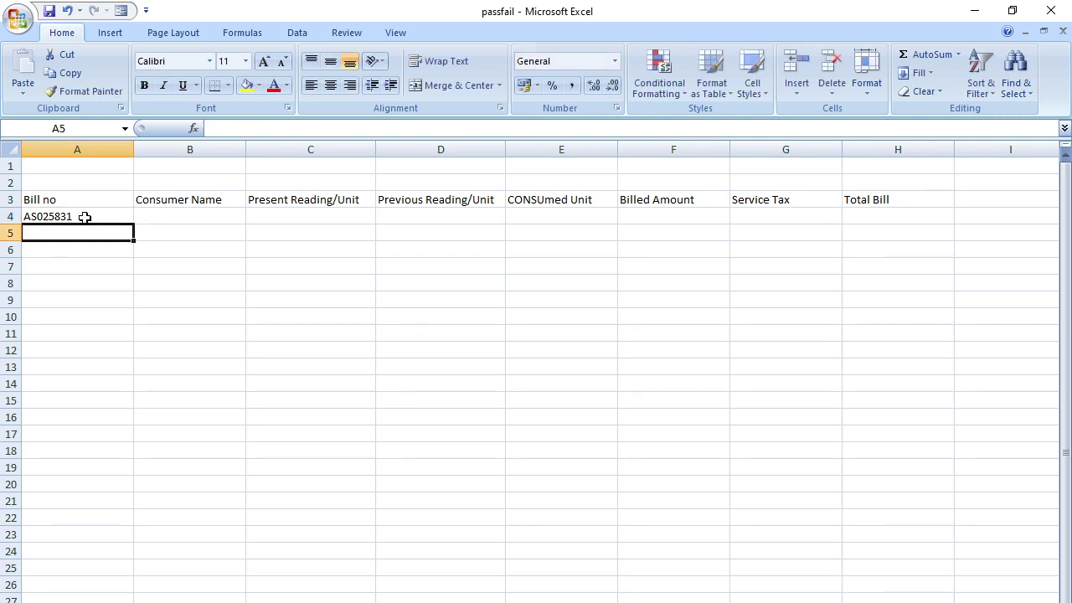
type("AS025831")
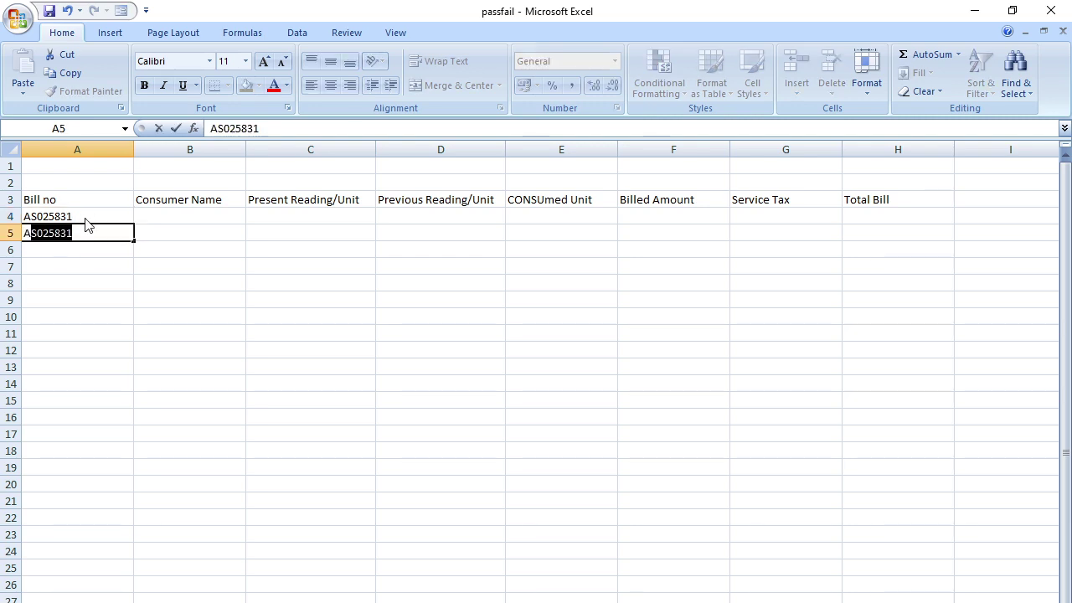
key("Return")
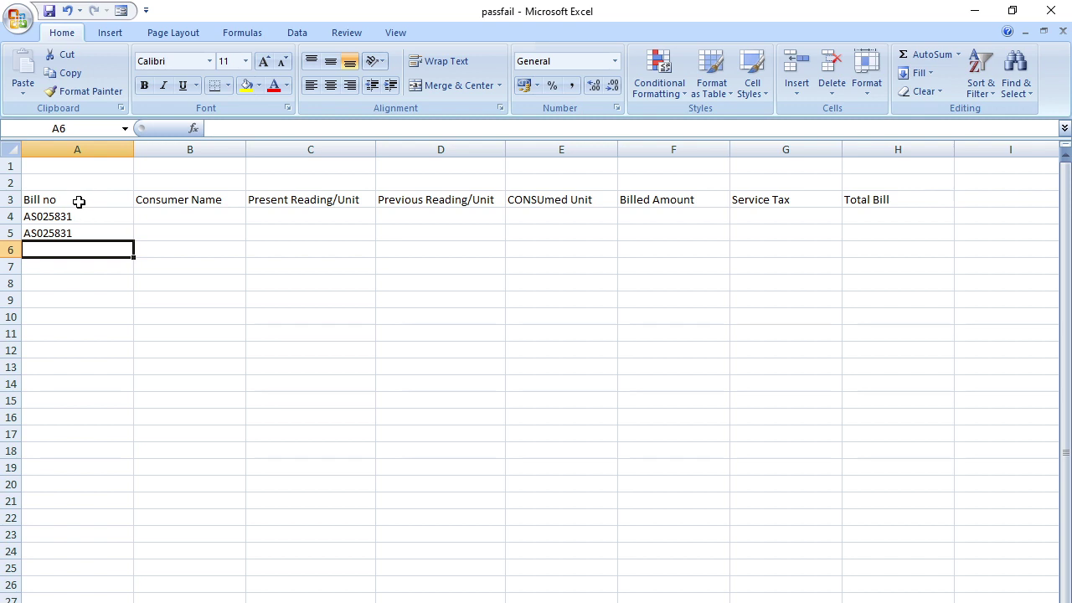
left_click_drag(77, 215, 114, 243)
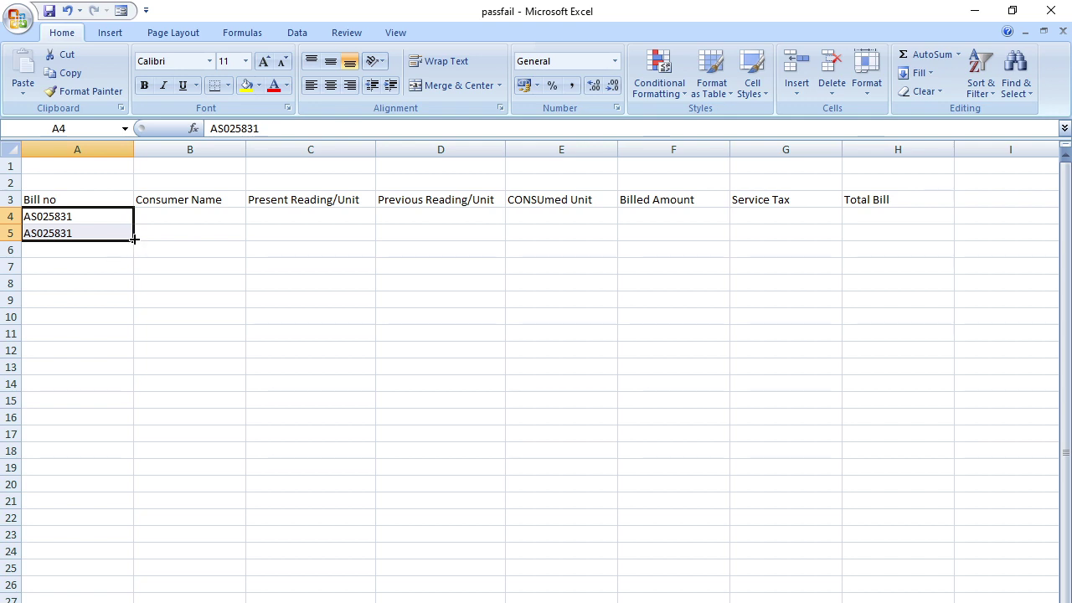
left_click_drag(135, 240, 144, 361)
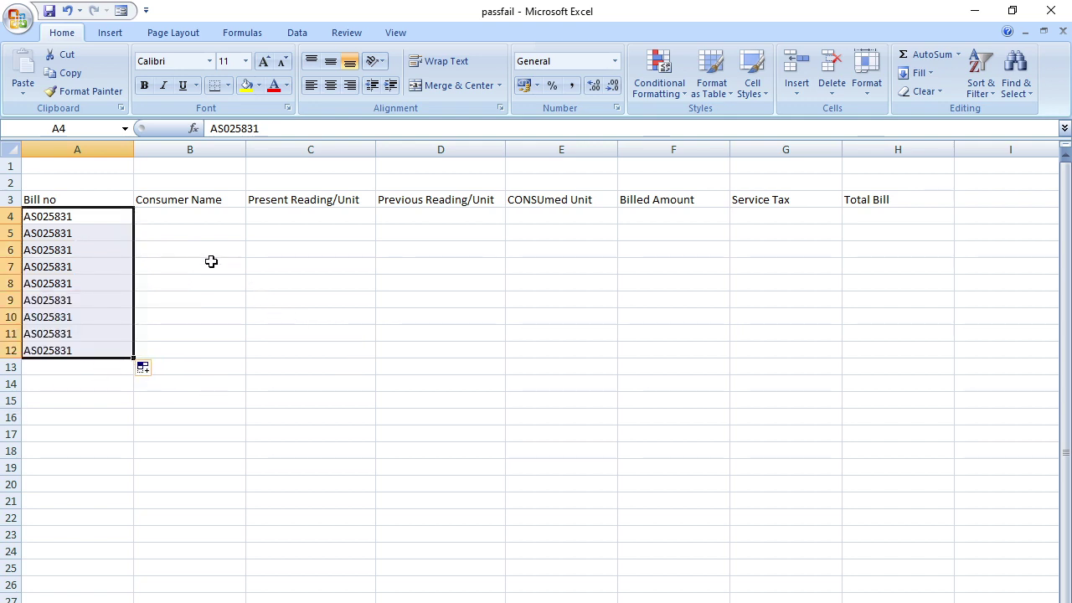
Enter the first two consumers' names in B4 and B5 of the Consumer Name column.
left_click(190, 217)
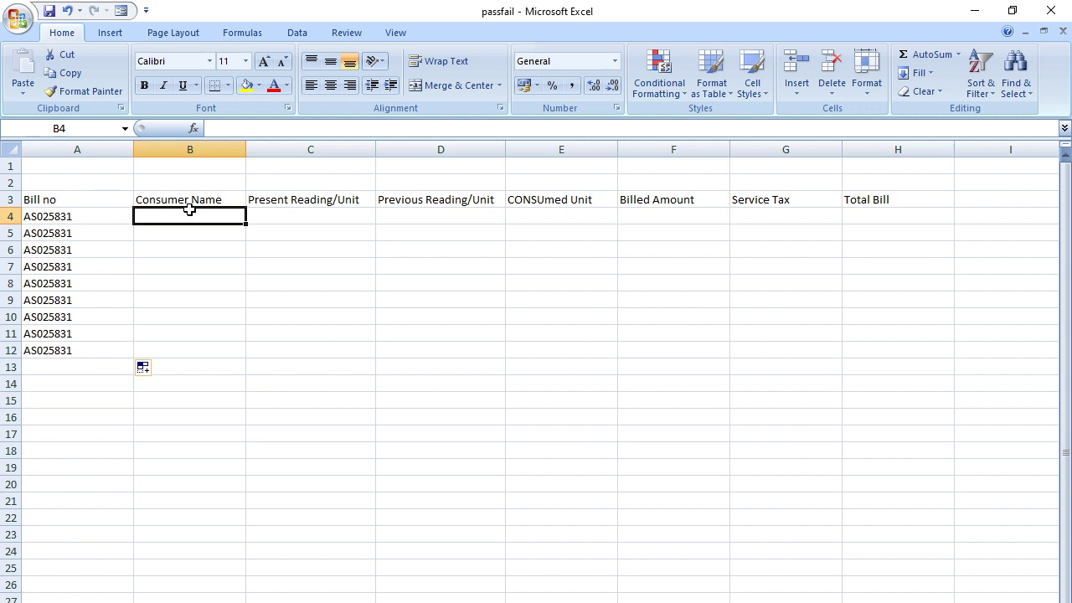
type("jabir")
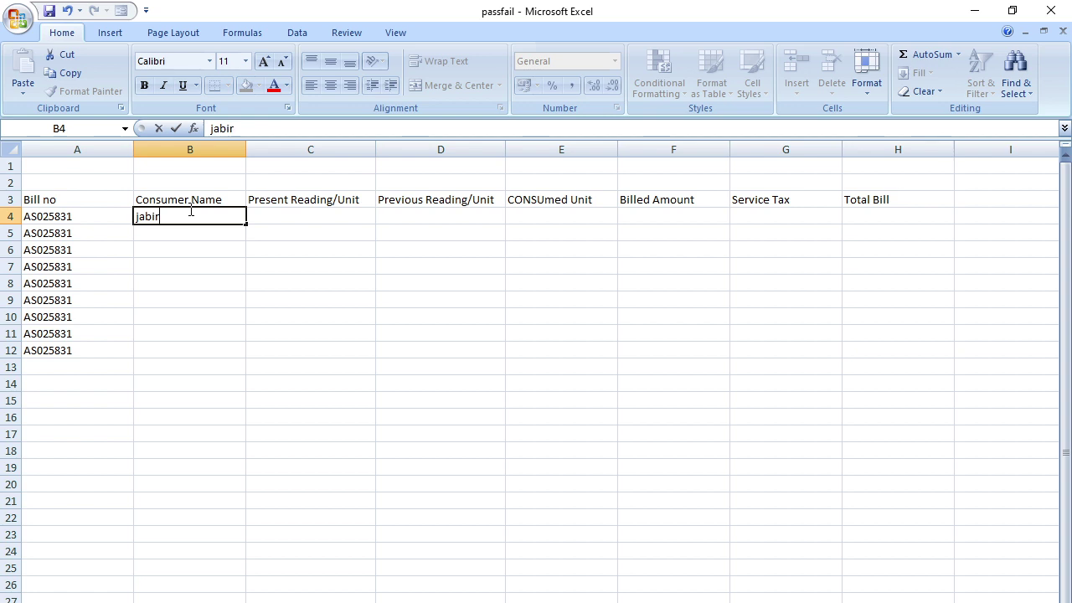
key("Return")
type("r")
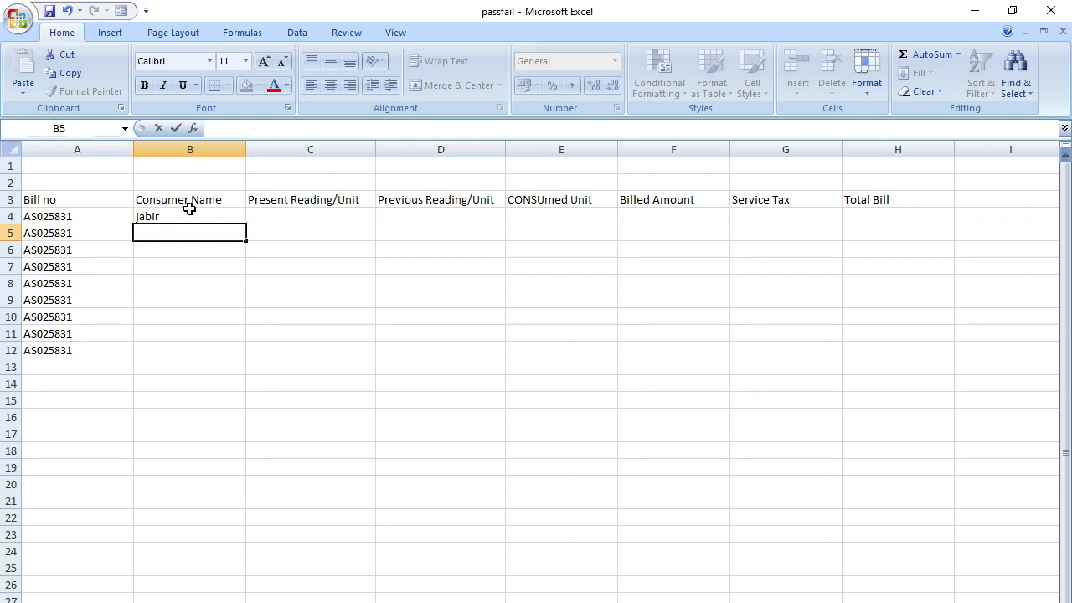
type("RAJU")
Replace the consumer's name in B4 with the same name in capital letters.
left_click(189, 211)
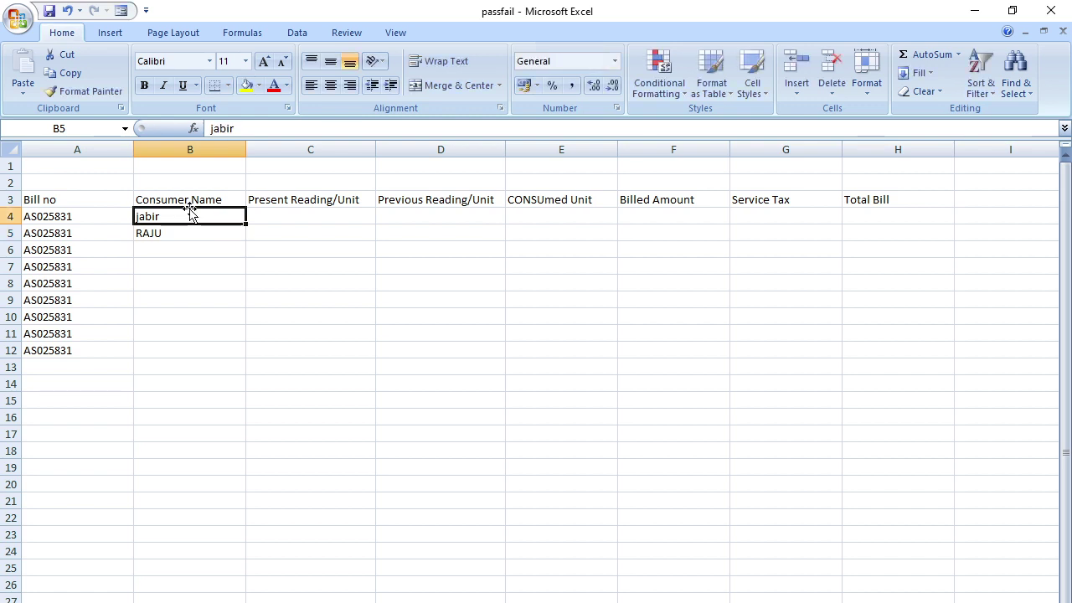
key("BackSpace")
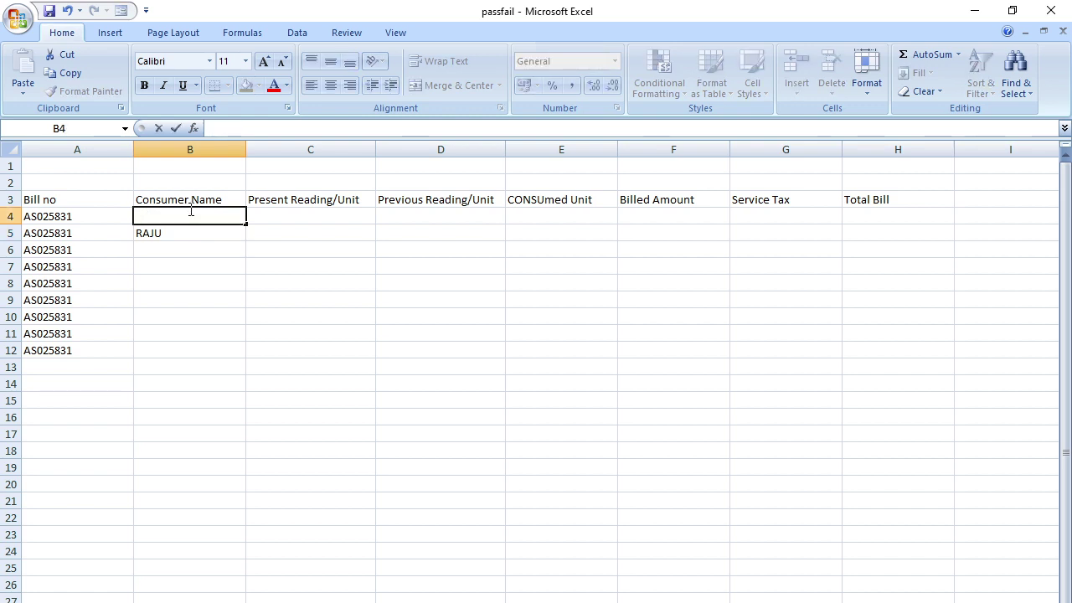
type("JABIR")
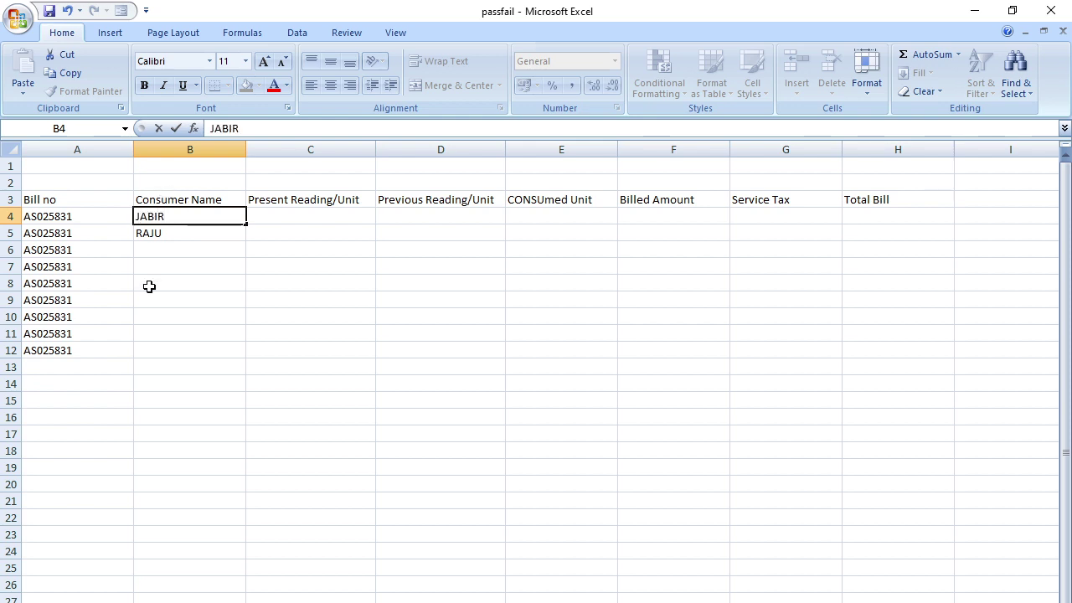
left_click(180, 239, "shift")
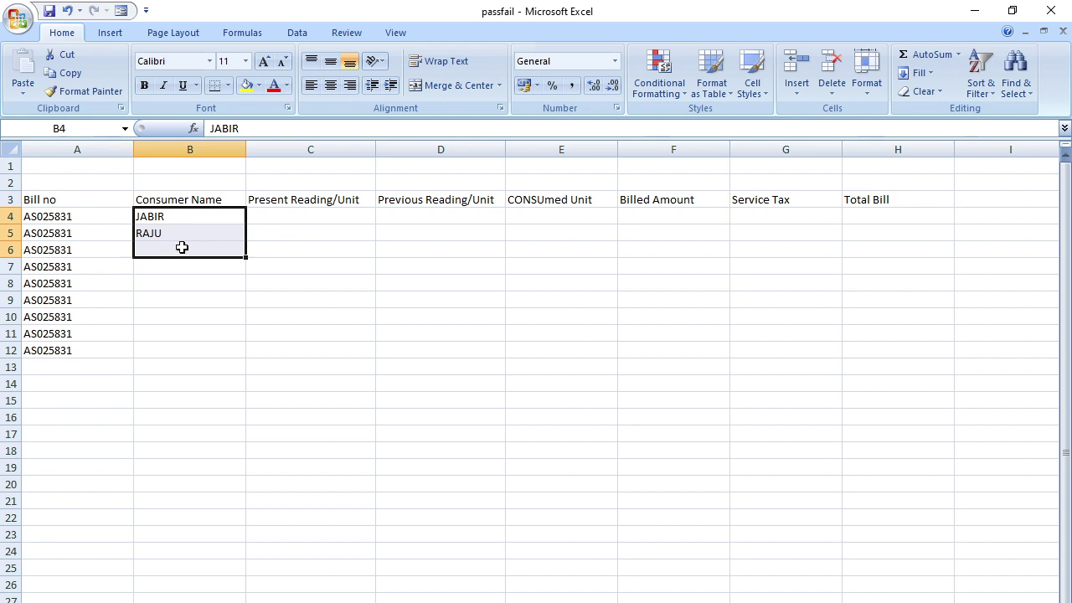
Enter the third consumer's name in capital letters in cell B6.
left_click(180, 251)
type("R")
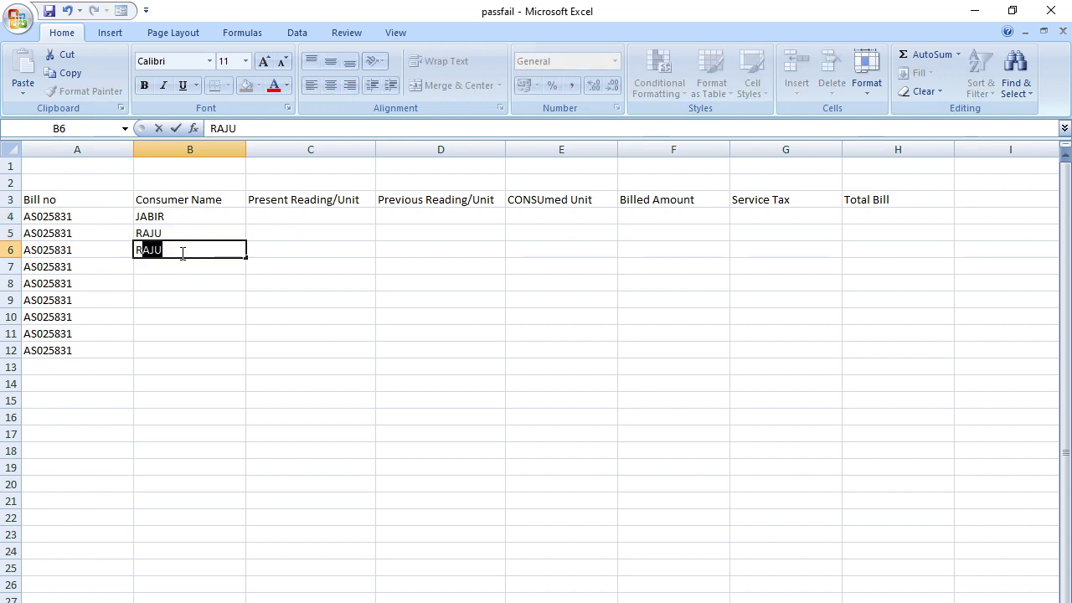
type("IYA")
key("Up")
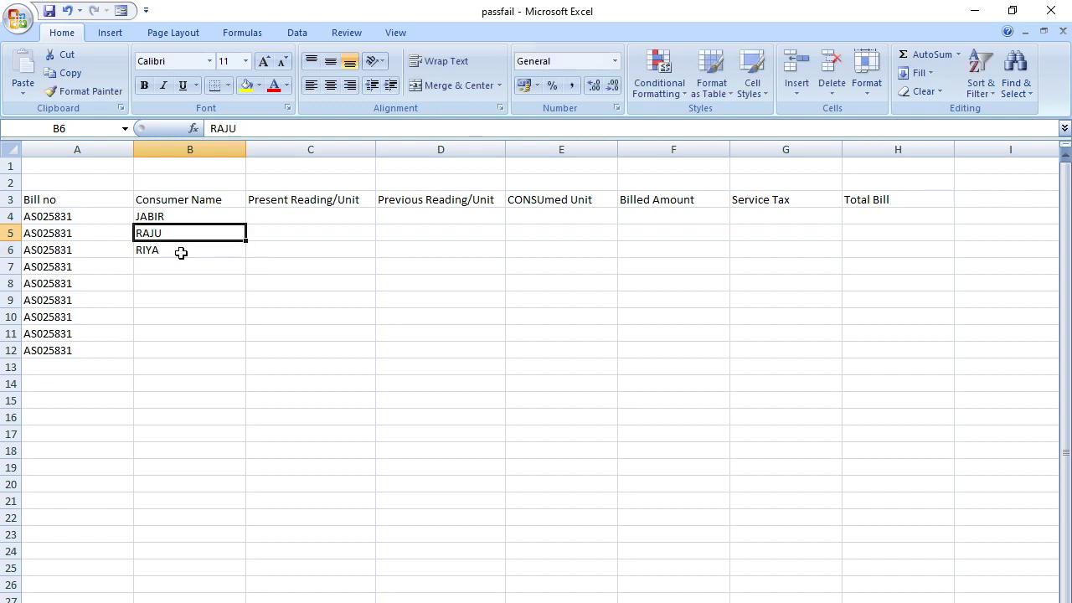
Replace the consumer's name in cell B5 with a different consumer's name.
type("K")
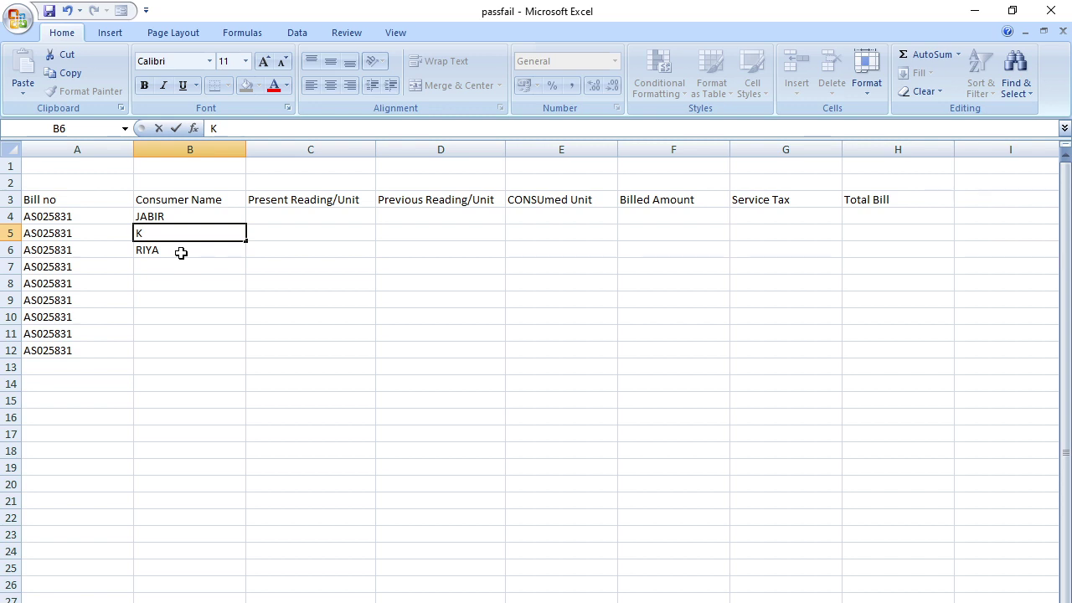
type("ASab")
key("Return")
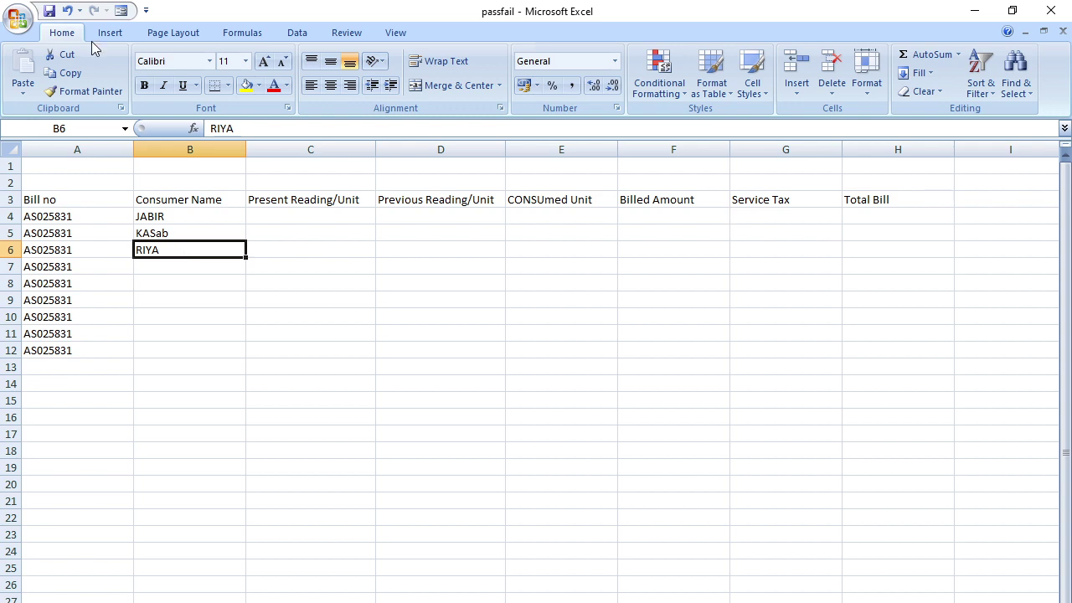
Correct the last three letters of the consumer's name in B5 to capital letters.
left_click(185, 233)
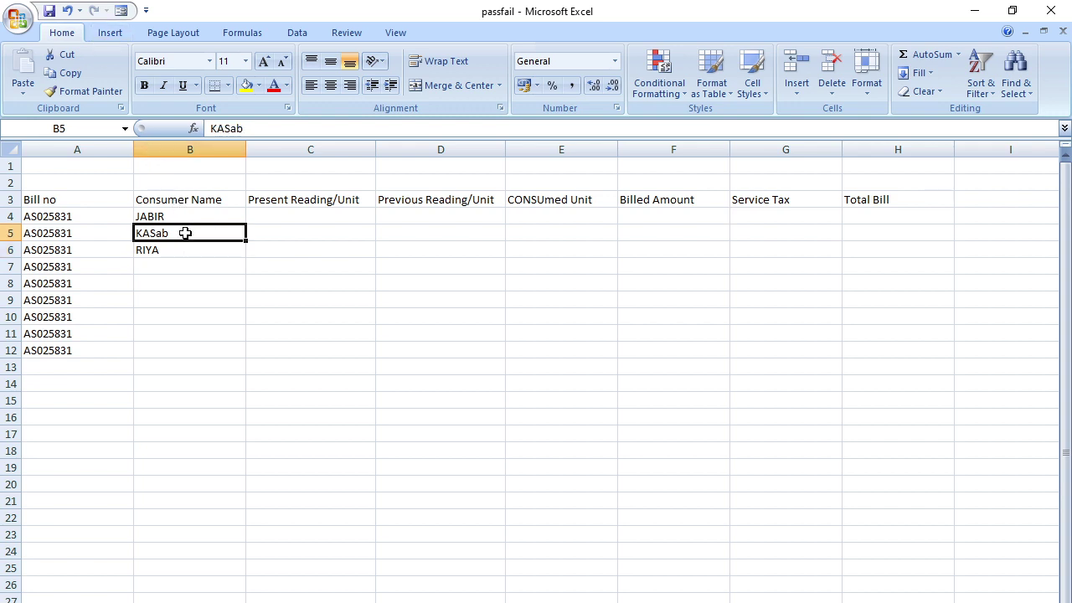
left_click(250, 127)
key("BackSpace")
key("BackSpace")
key("BackSpace")
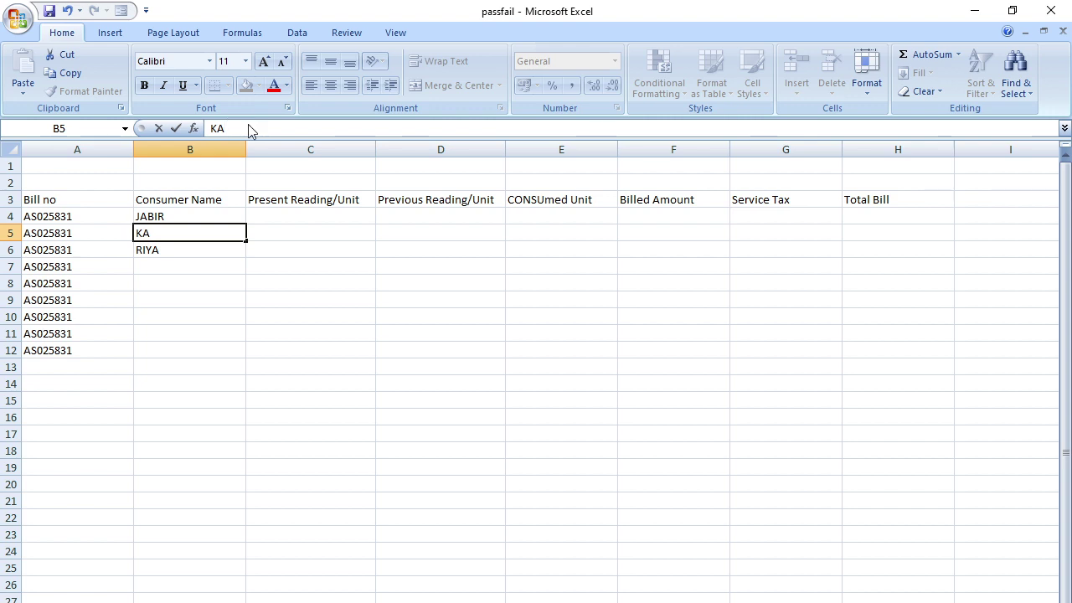
type("SAB")
left_click(185, 266)
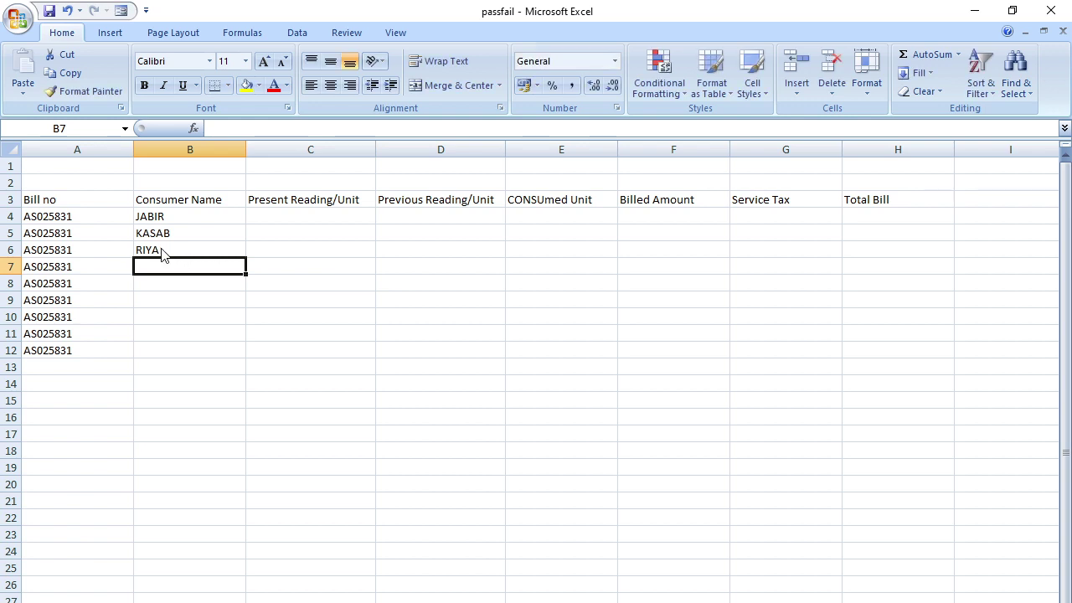
Enter the fourth and fifth consumers' names in capital letters in cells B7 and B8.
type("RAJA")
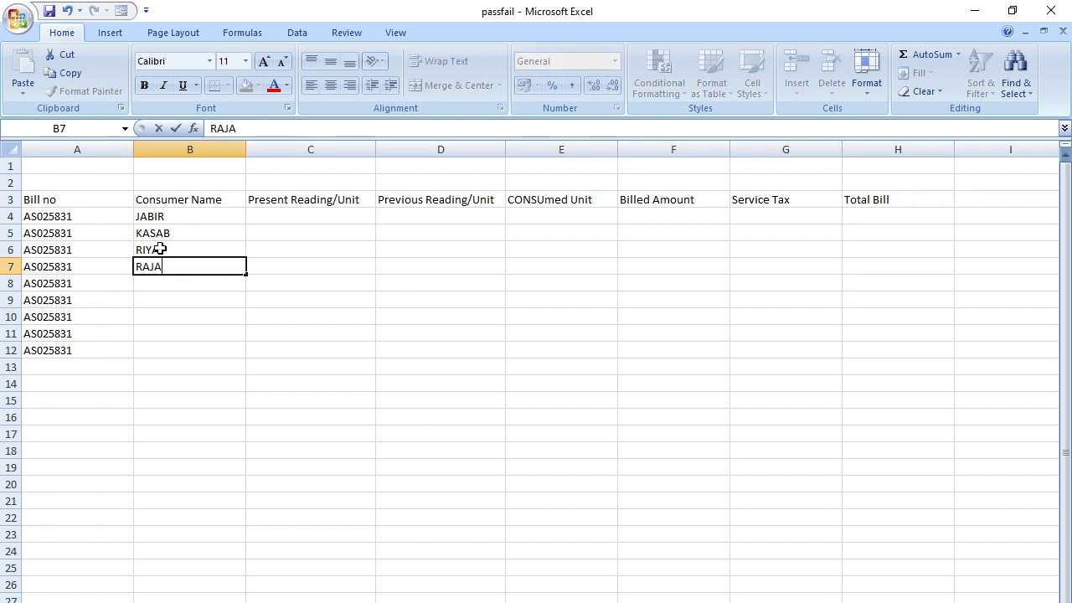
left_click(159, 249)
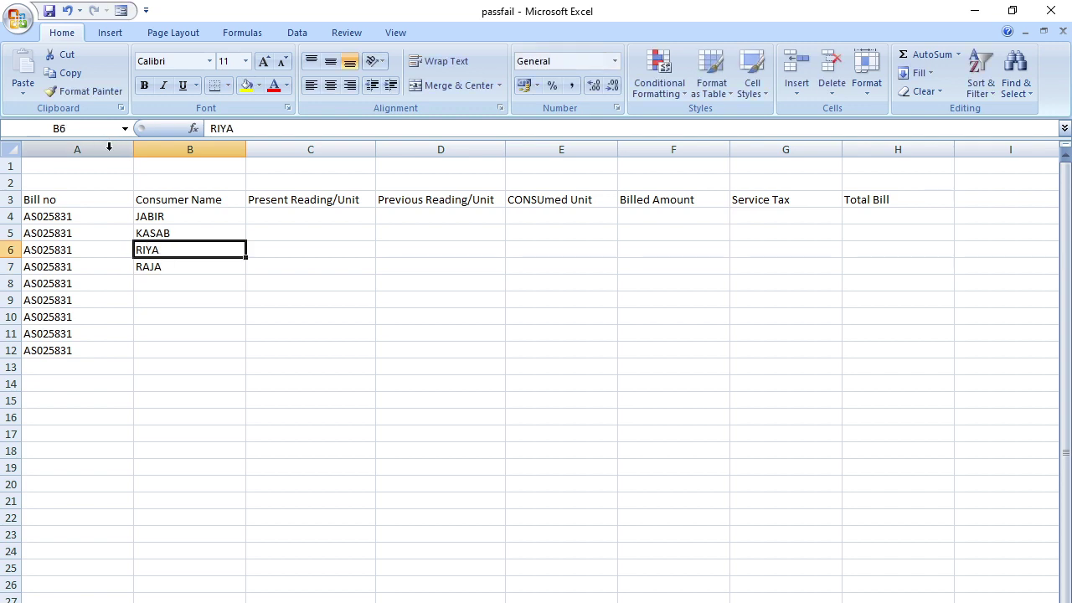
left_click(182, 281)
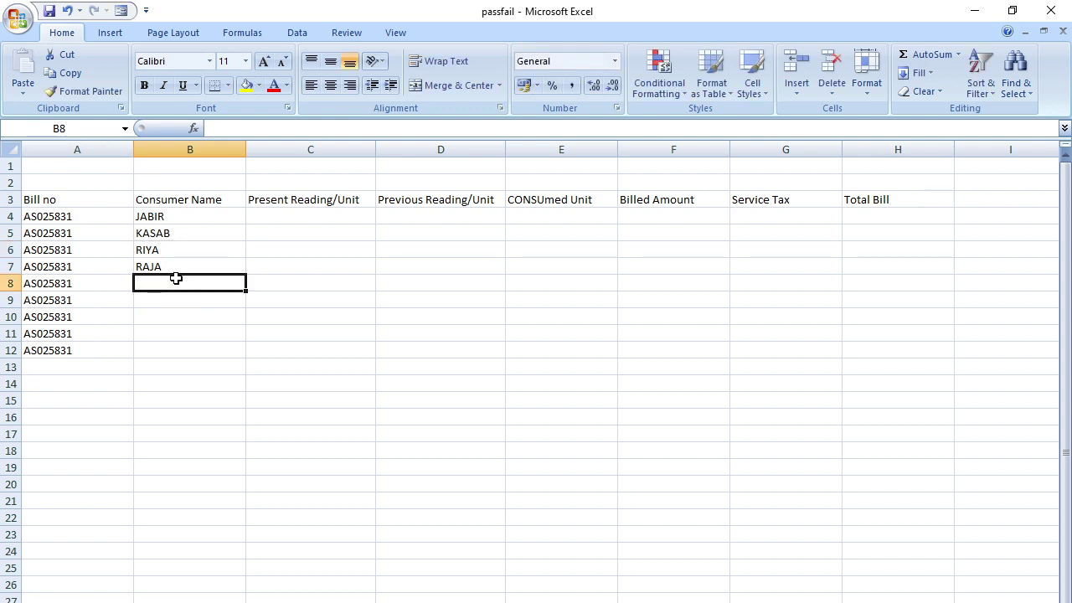
type("K")
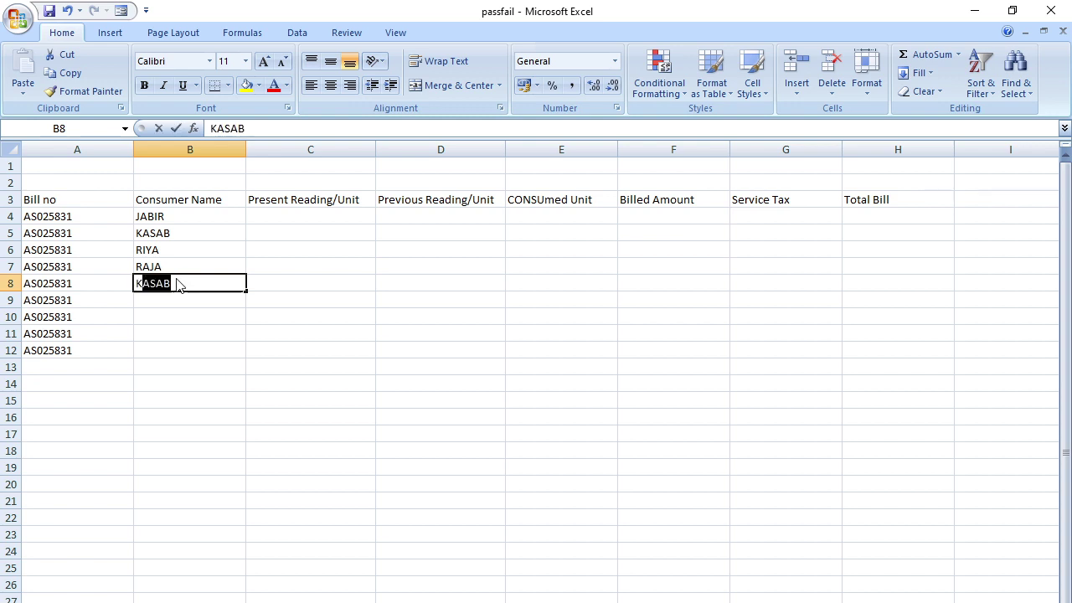
type("A")
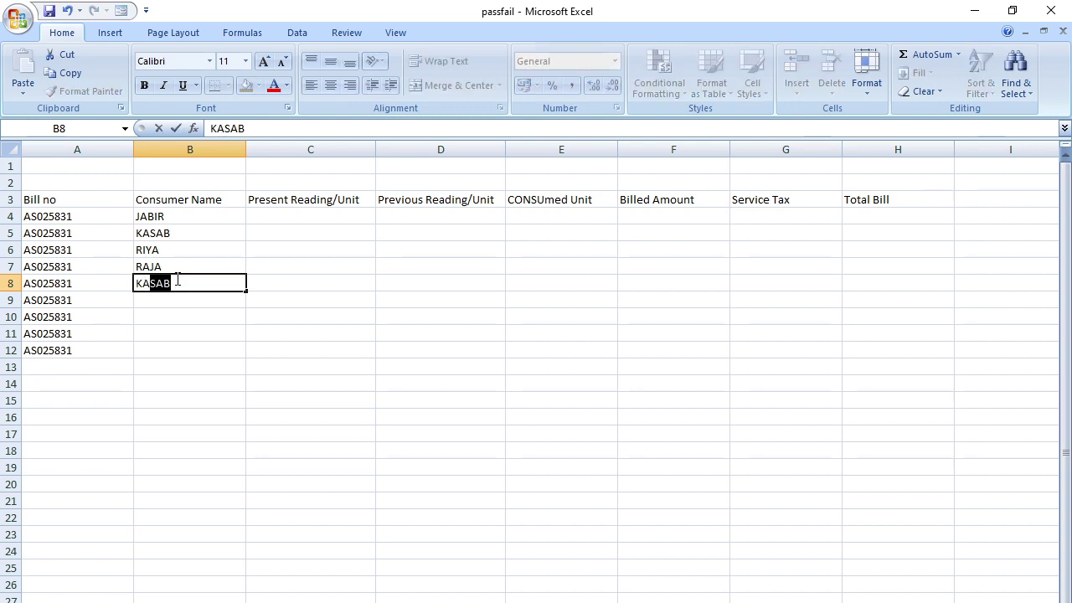
type("rt")
key("BackSpace")
key("BackSpace")
type("R")
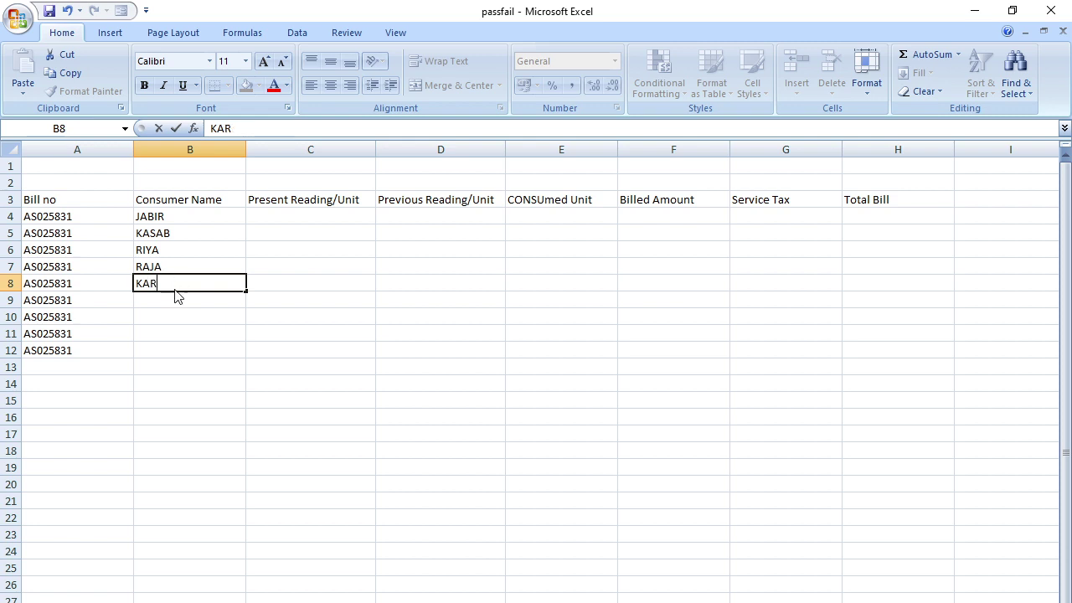
type("TIK")
key("Return")
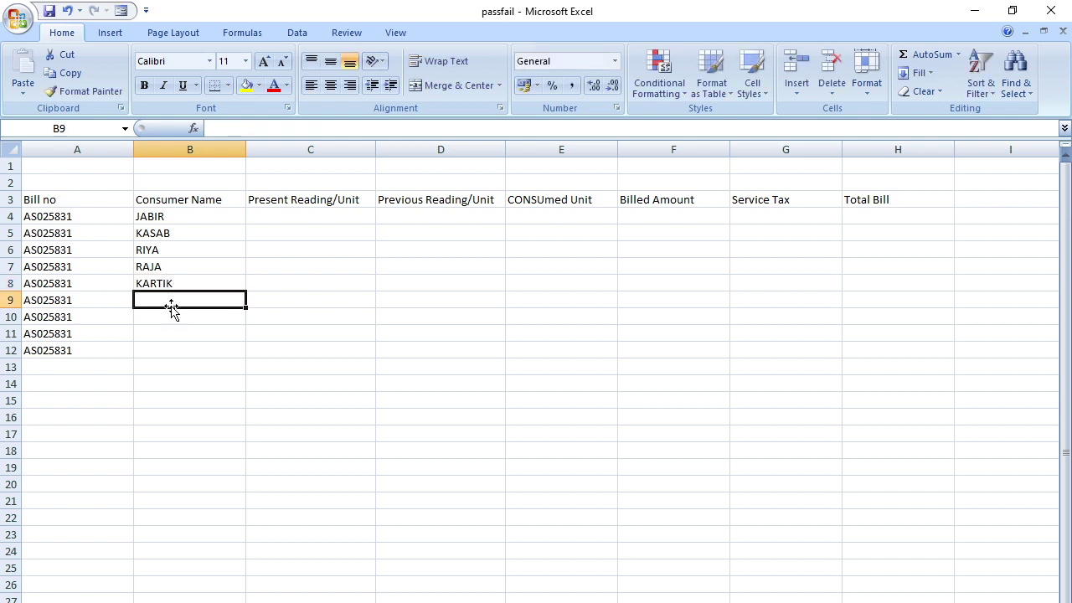
Enter the sixth and seventh consumers' names in capital letters in cells B9 and B10.
type("J")
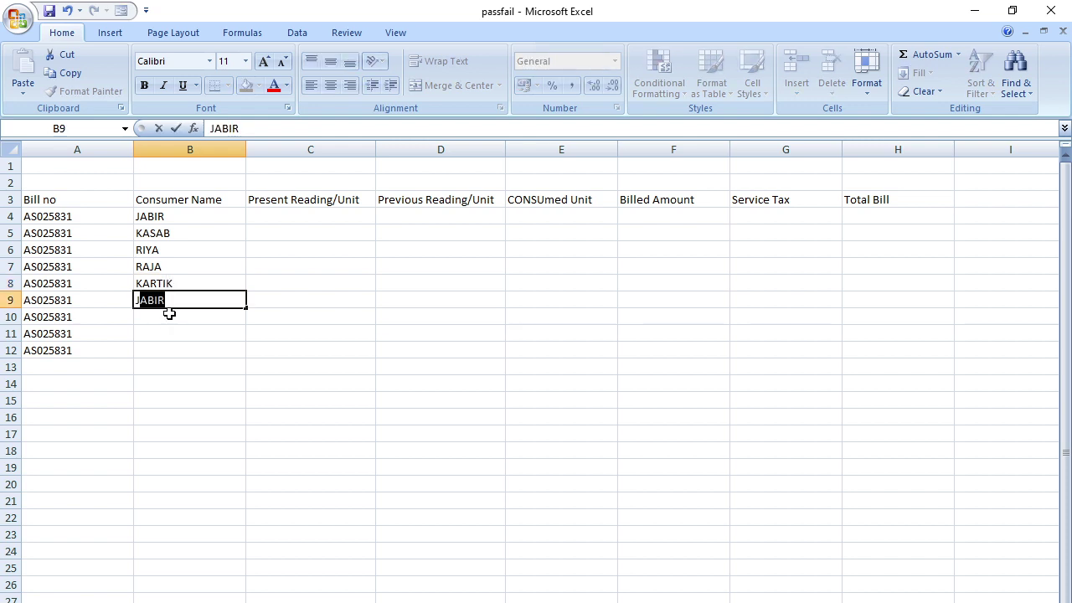
type("AMIL")
key("Return")
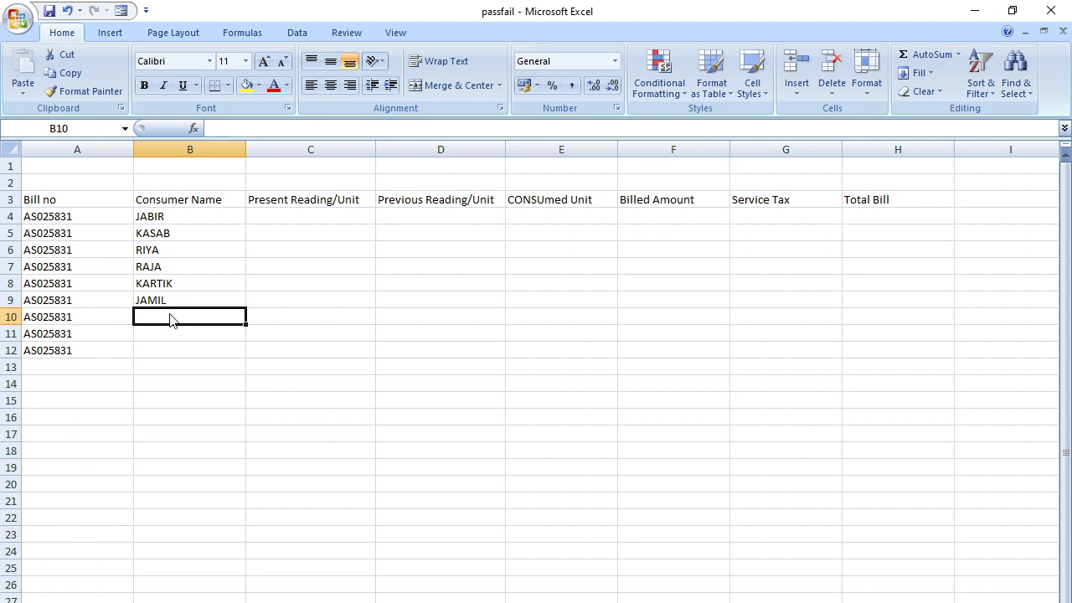
type("RAJ")
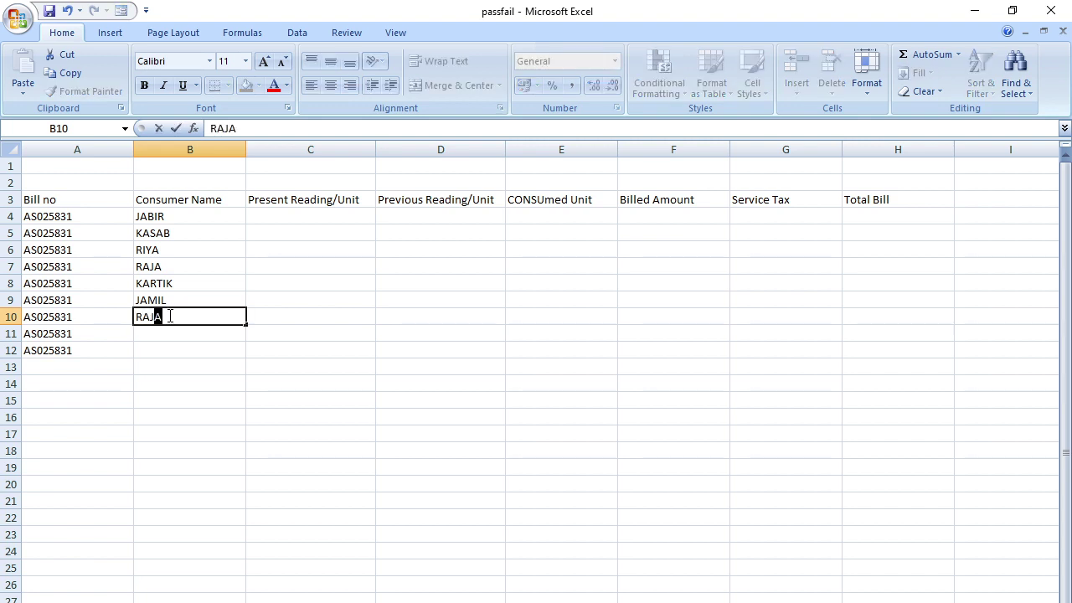
type("U")
key("Return")
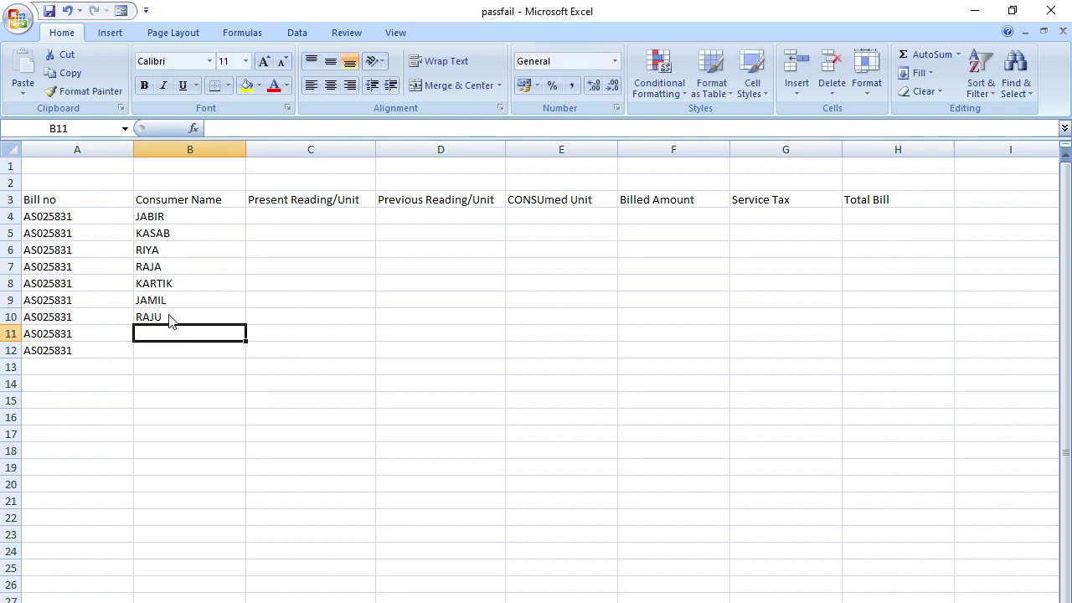
Enter the last two consumers' names in capital letters in cells B11 and B12.
type("HUSS")
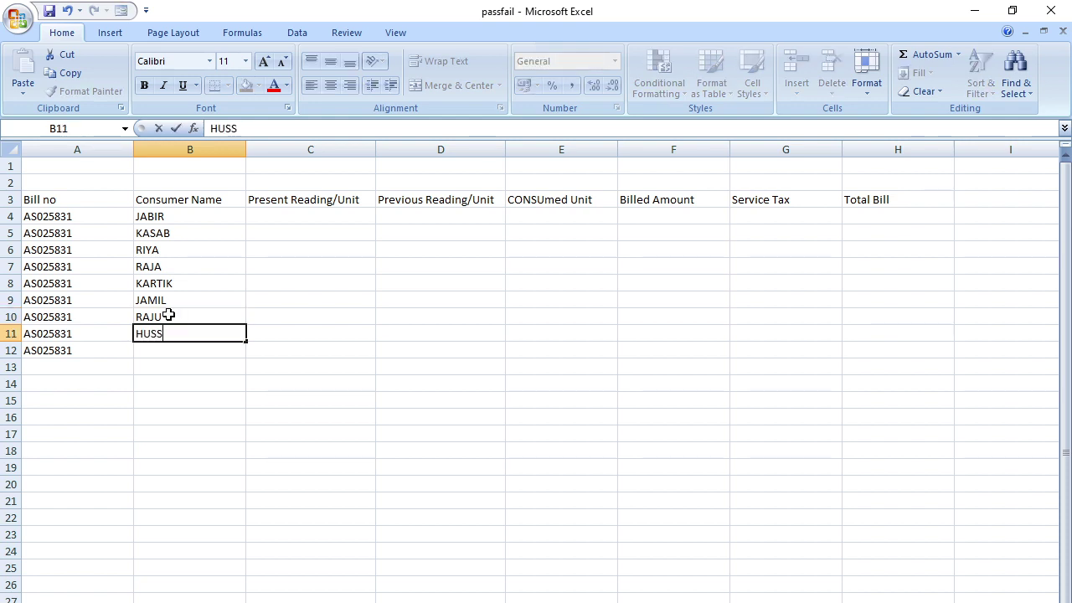
type("AIN")
key("Return")
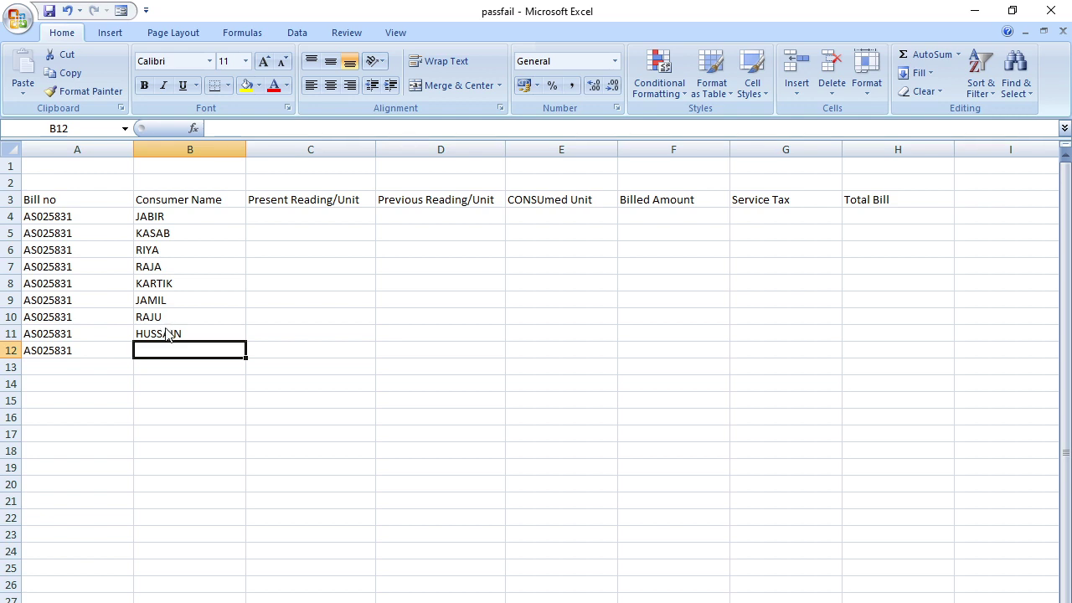
type("RAHUL")
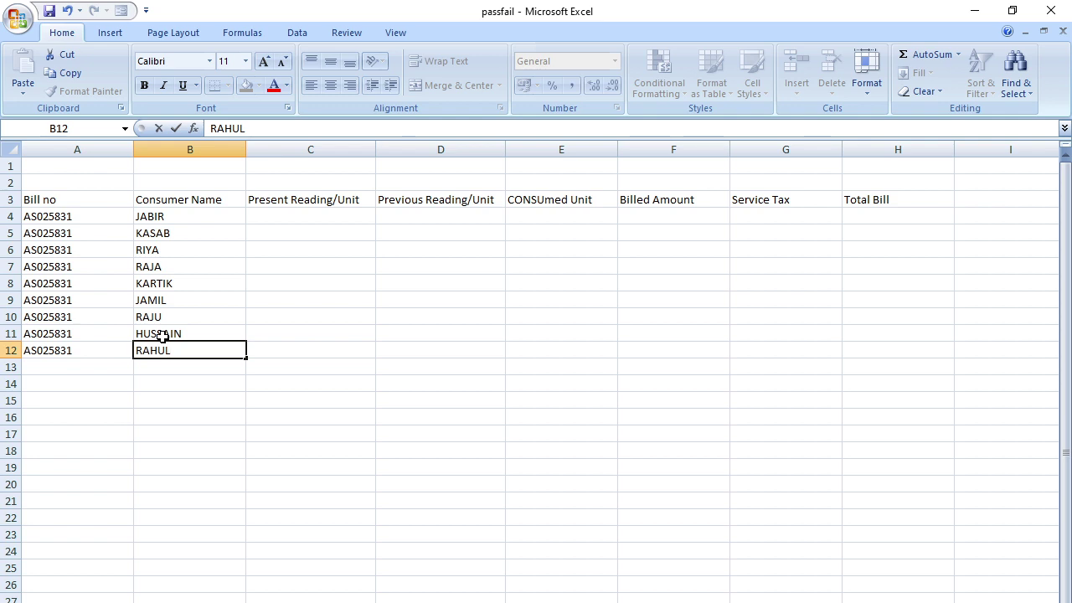
key("Return")
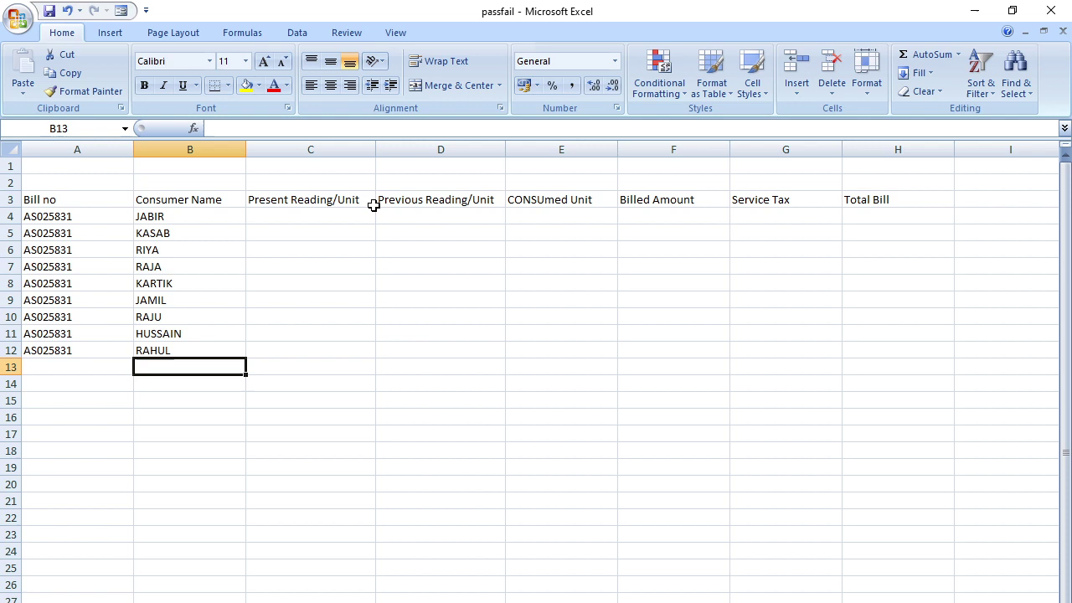
Enter the present readings 30, 45, 60 and 91 in cells C4 to C7.
left_click(319, 220)
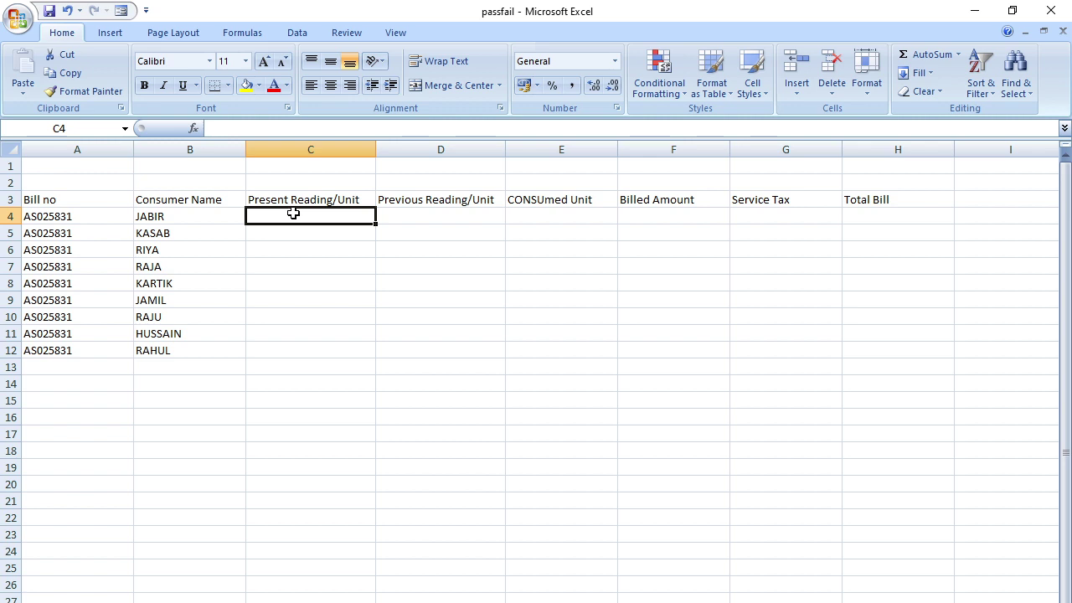
type("30")
key("Return")
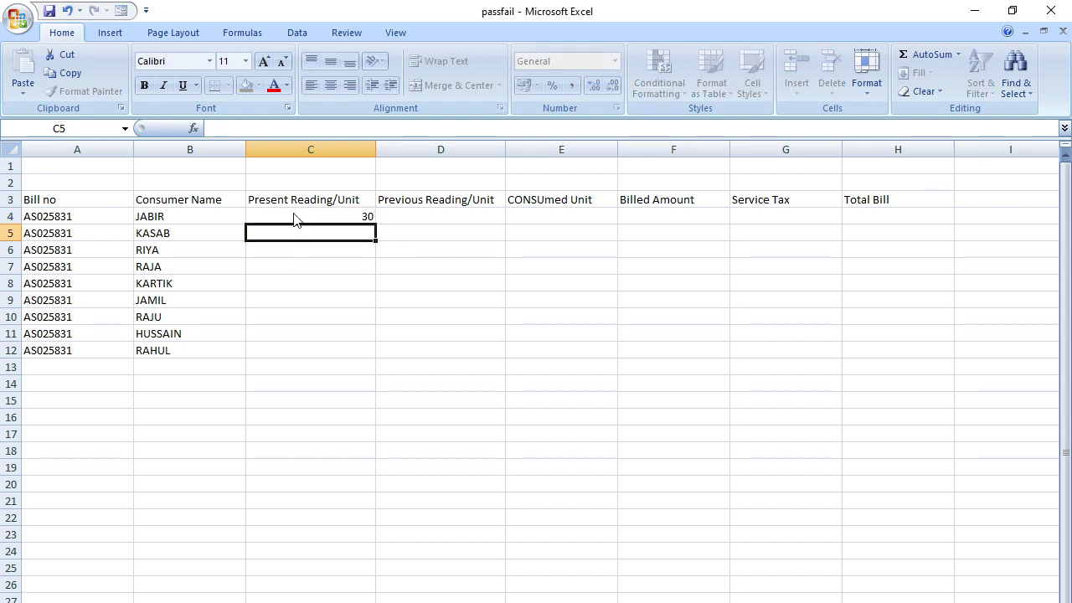
type("45")
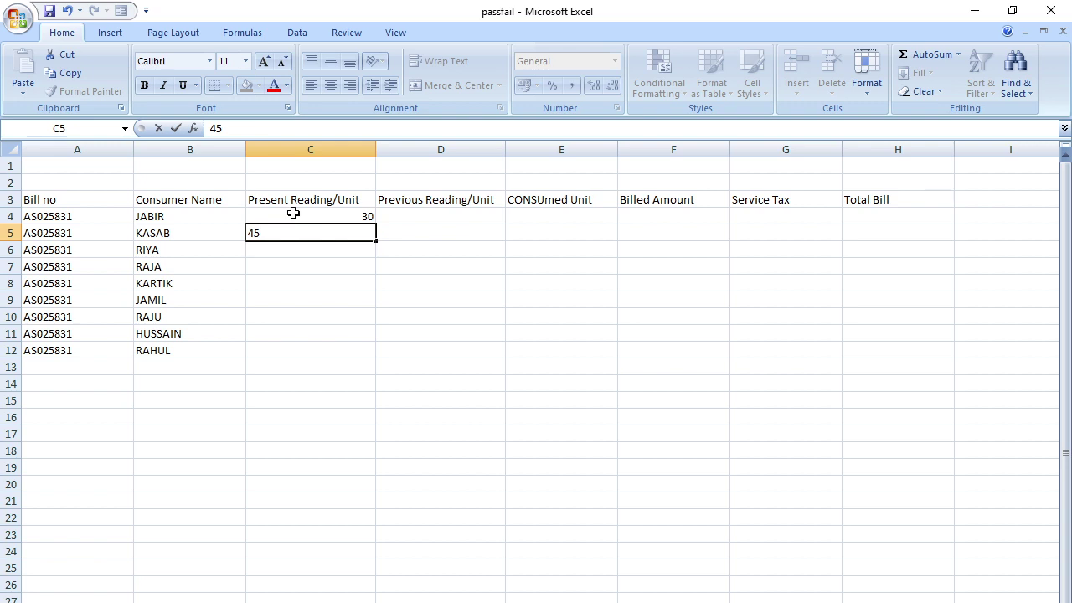
key("Return")
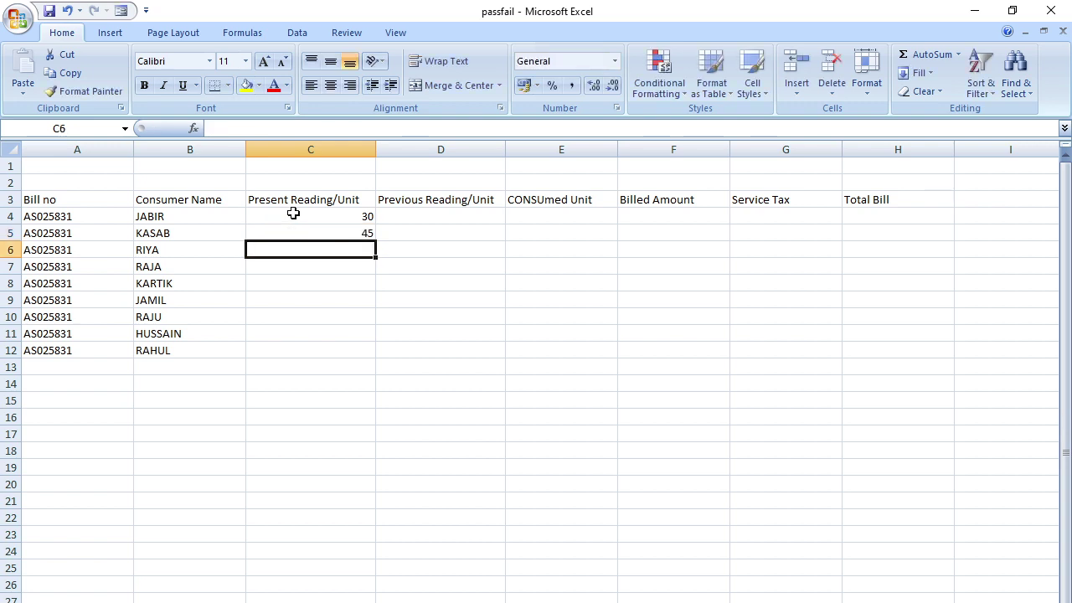
type("60")
key("Return")
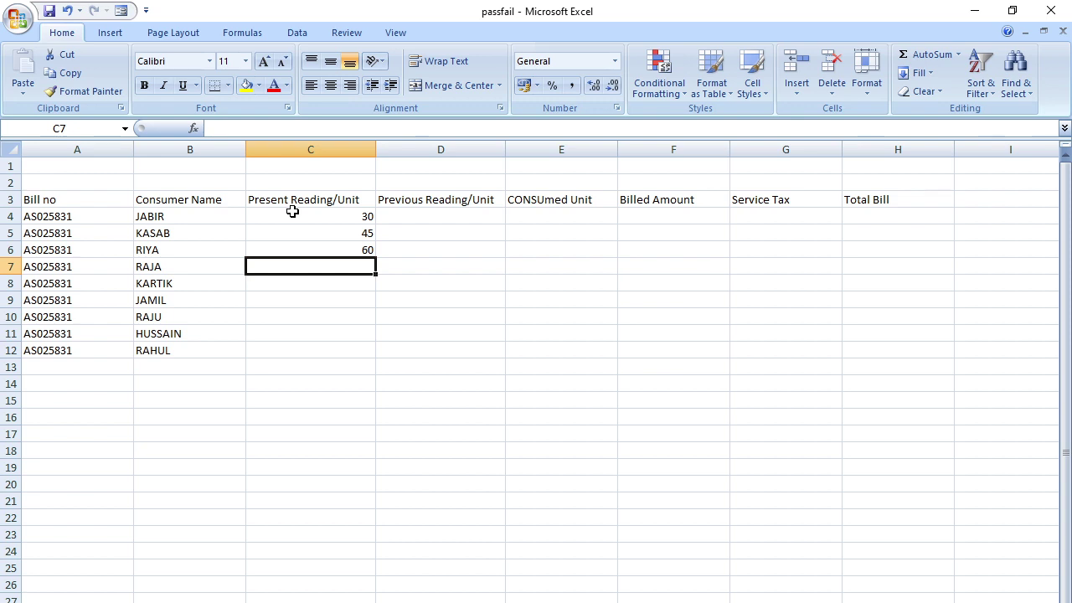
type("91")
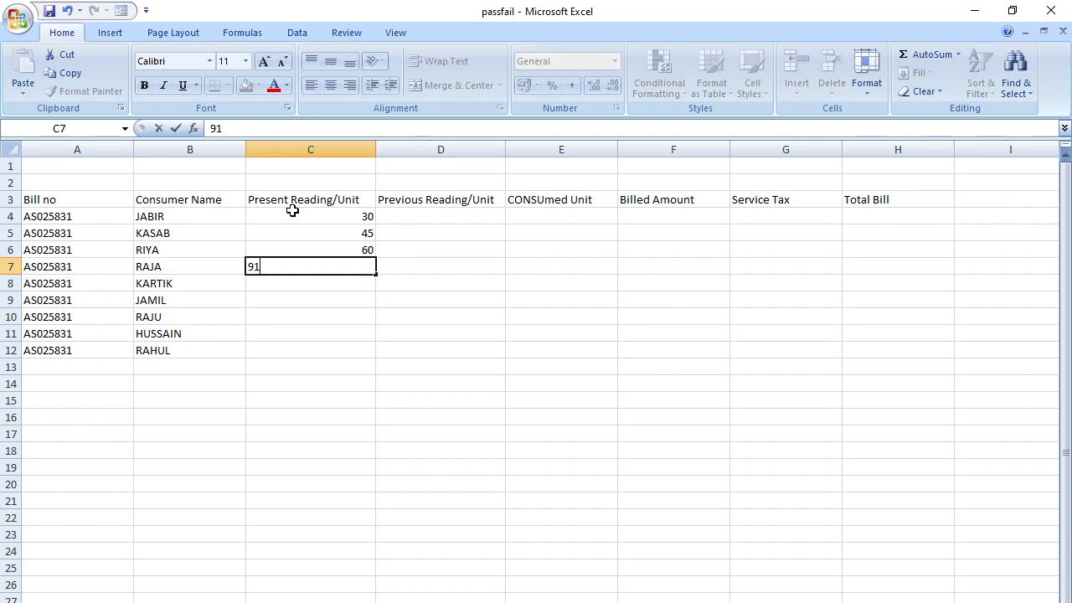
key("Return")
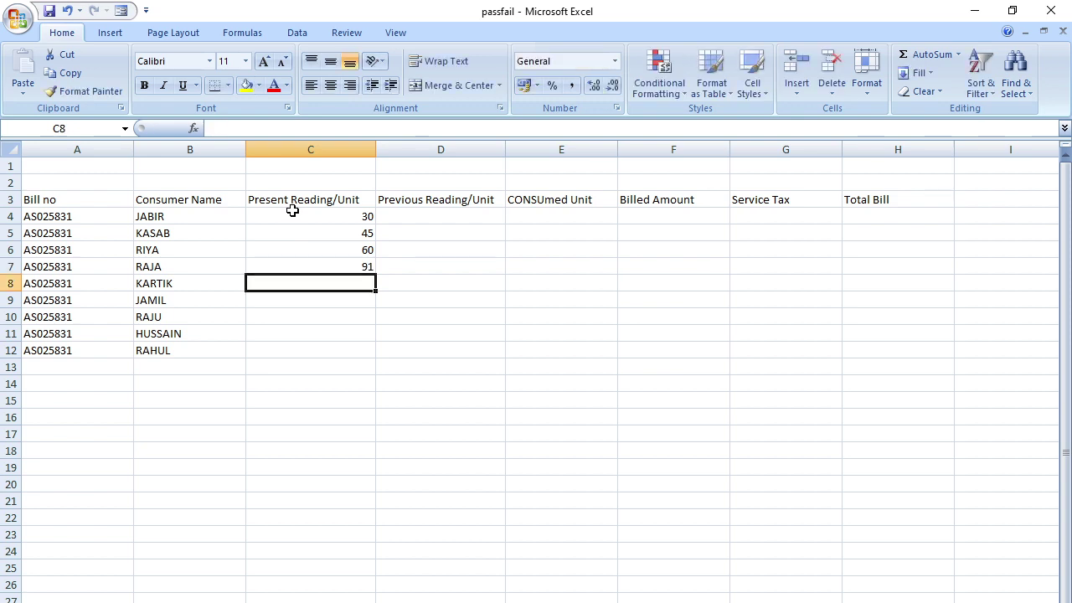
Enter the present readings 25, 45, 30, 36 and 37 in cells C8 to C12.
type("25")
key("Return")
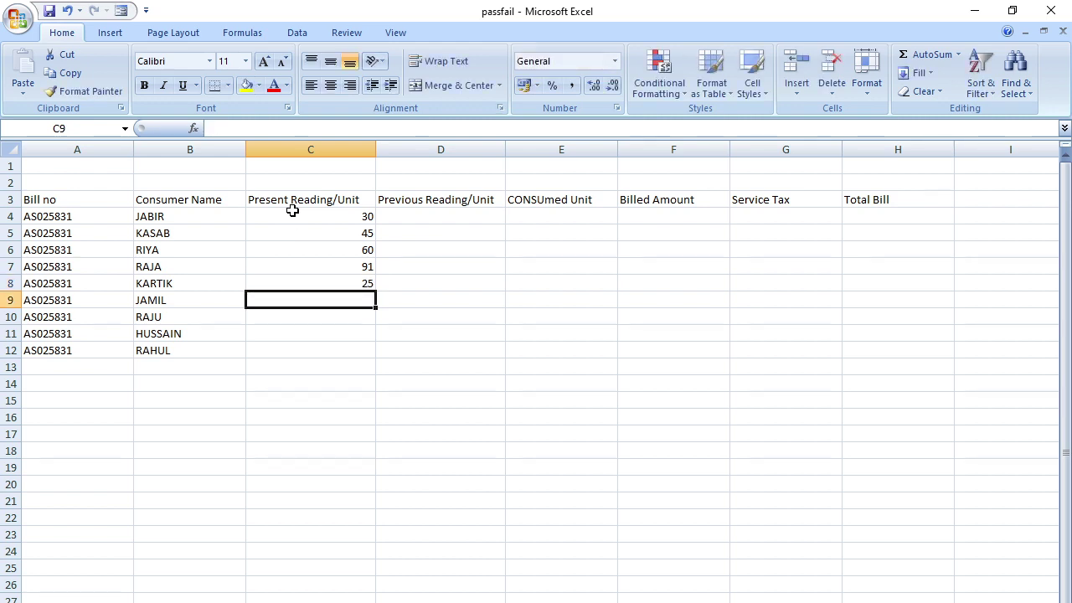
type("45")
key("Return")
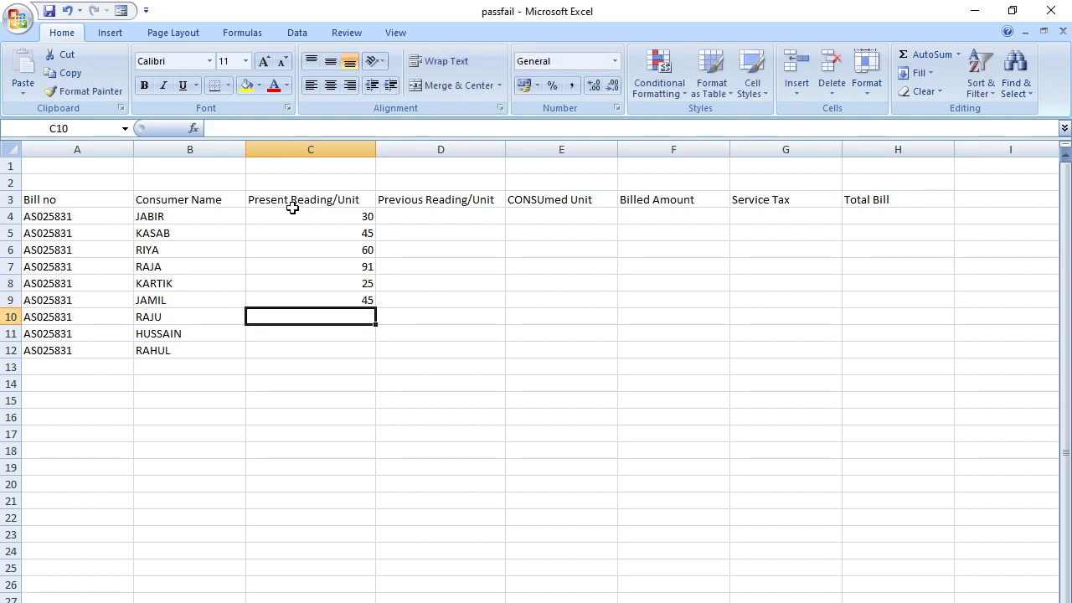
type("30")
key("Return")
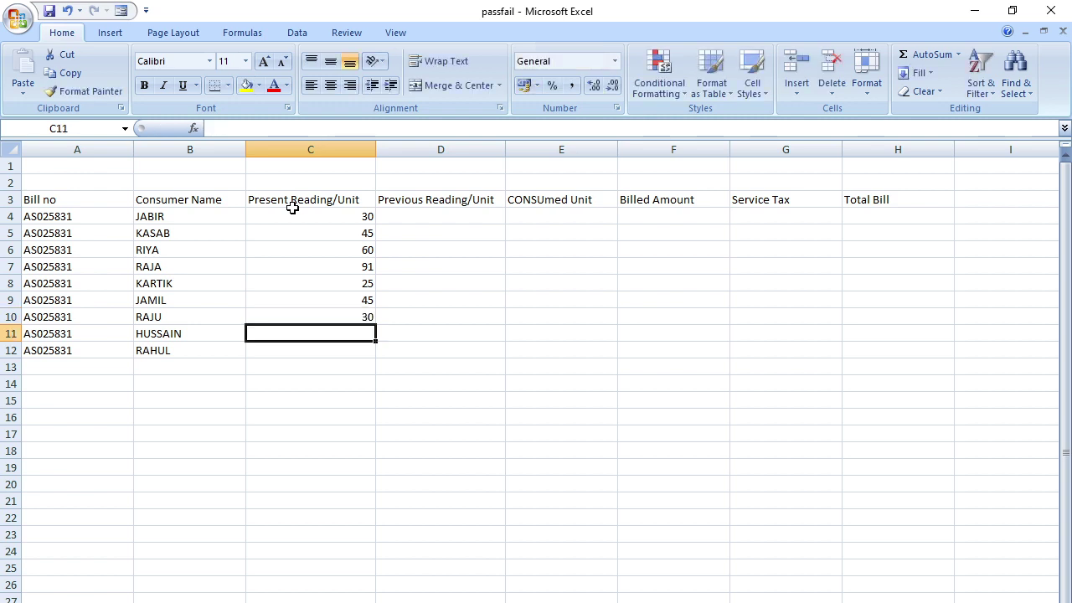
type("36")
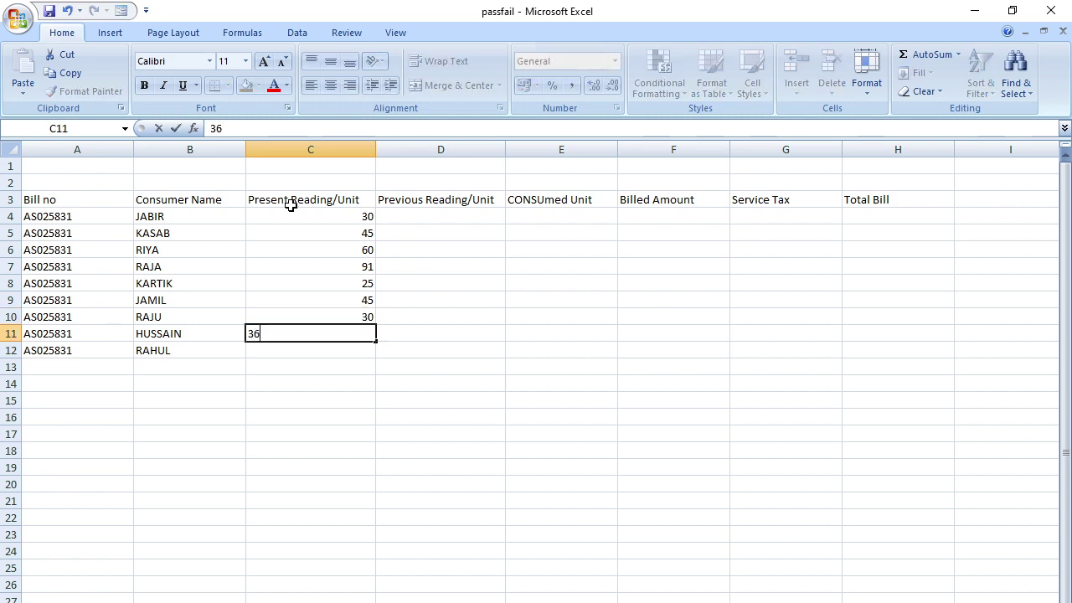
key("Return")
type("3")
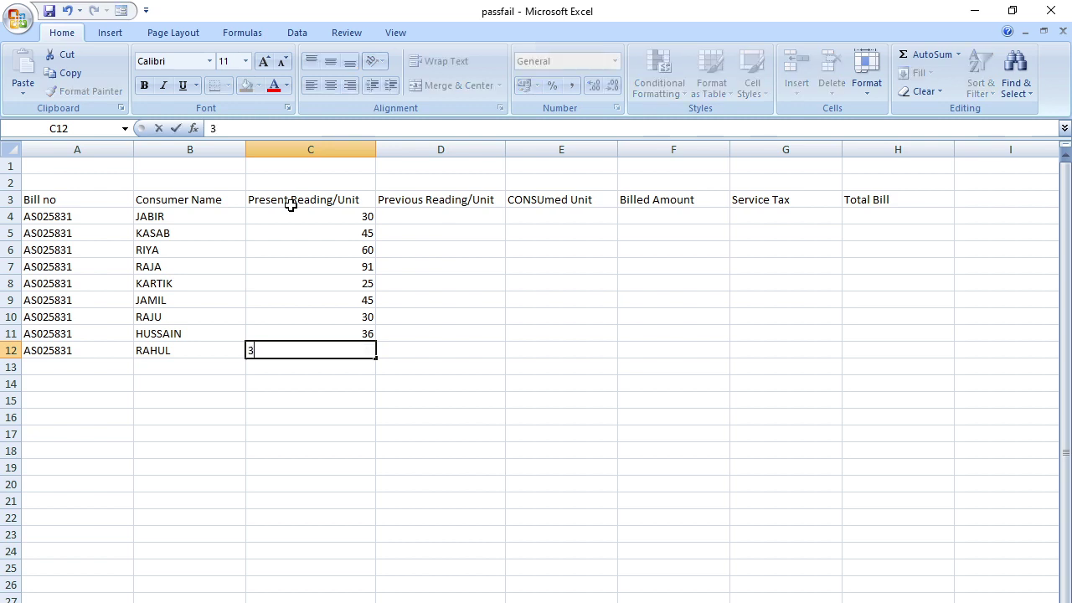
type("7")
key("Return")
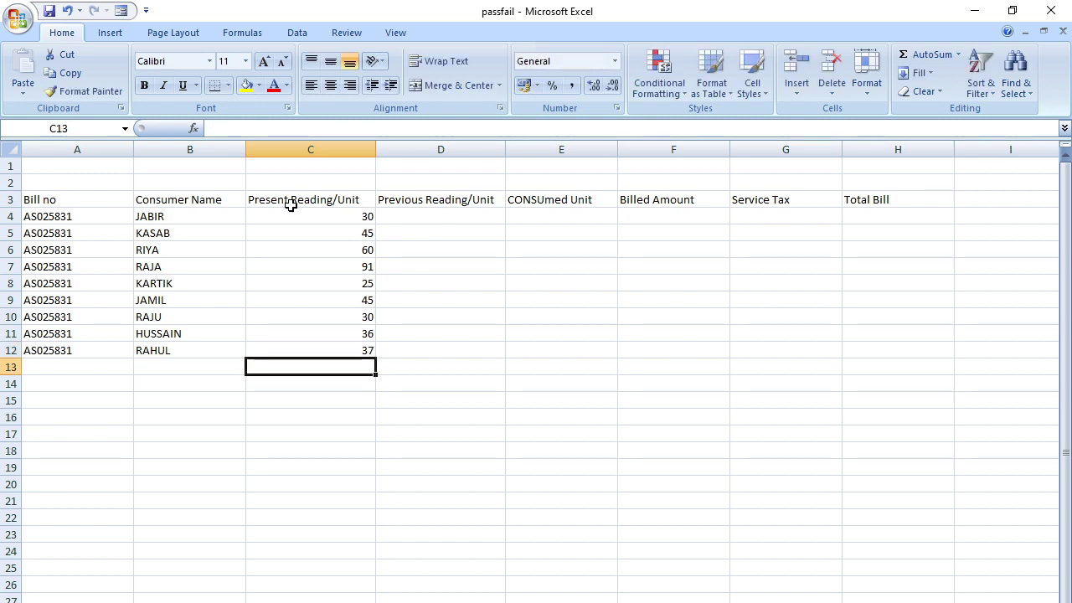
Enter the previous readings 25, 50, 40 and 45 in cells D4 to D7.
left_click(436, 215)
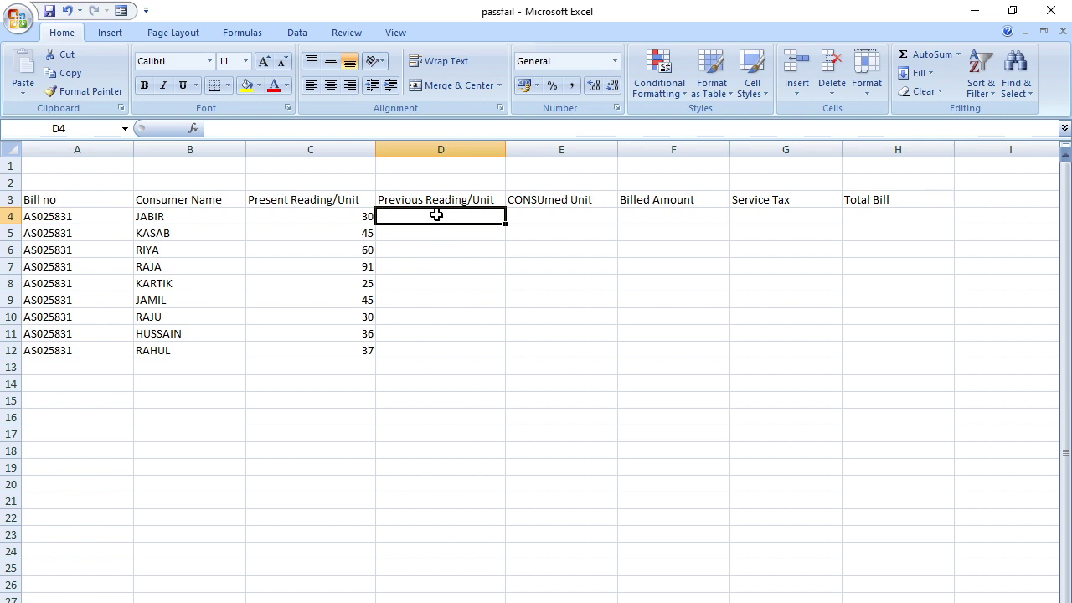
type("25")
key("Return")
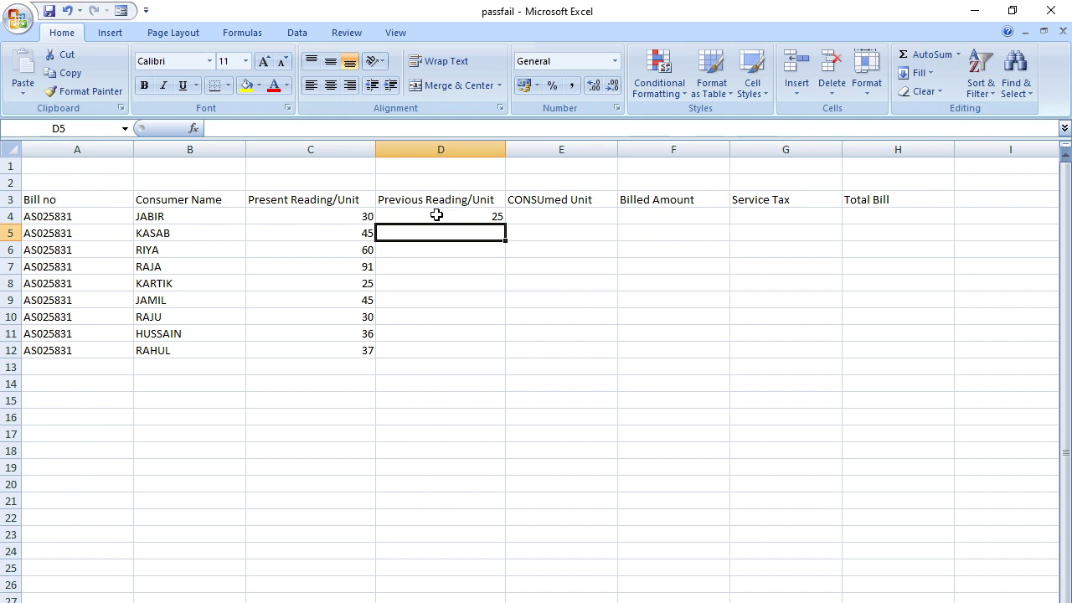
type("50")
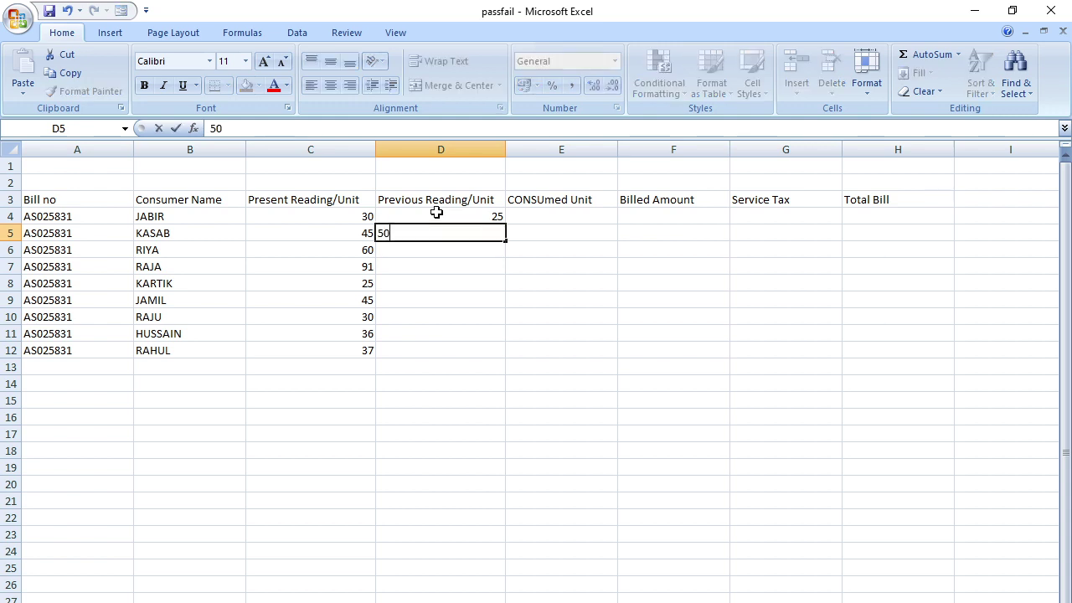
key("Return")
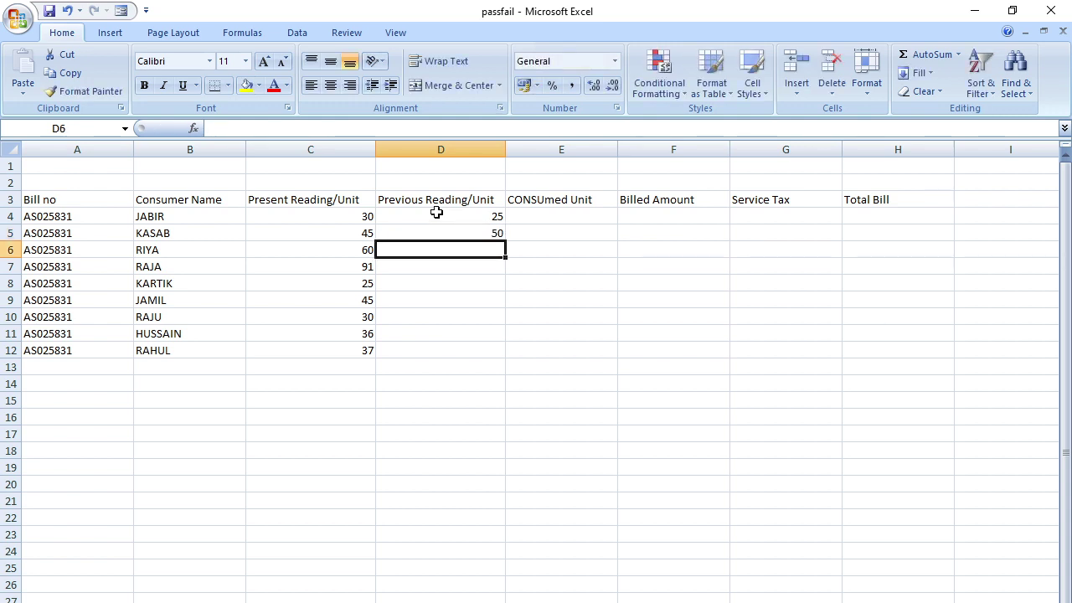
type("40")
key("Return")
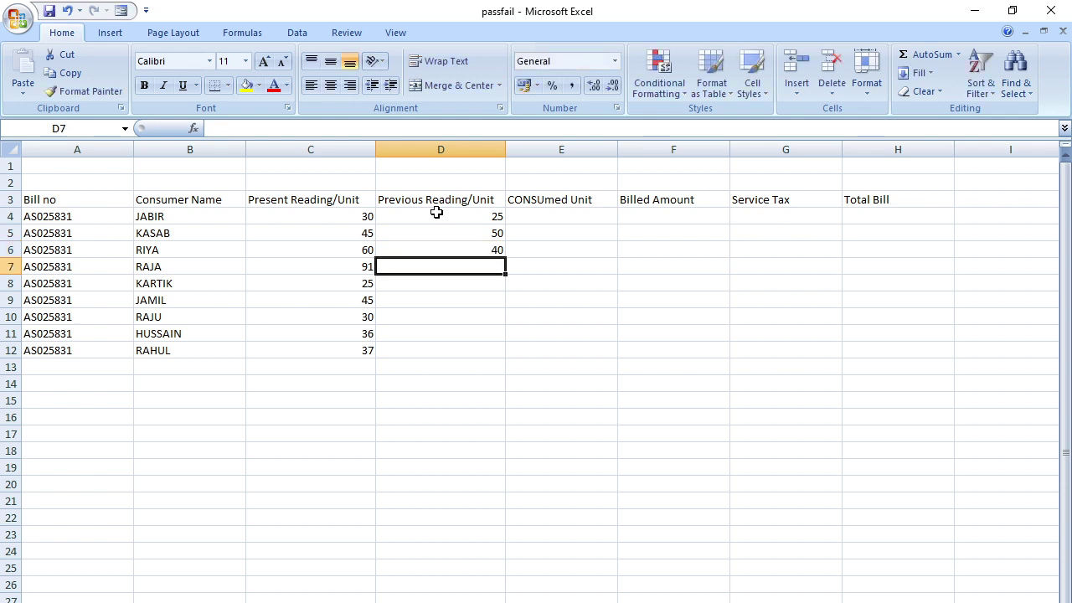
type("45")
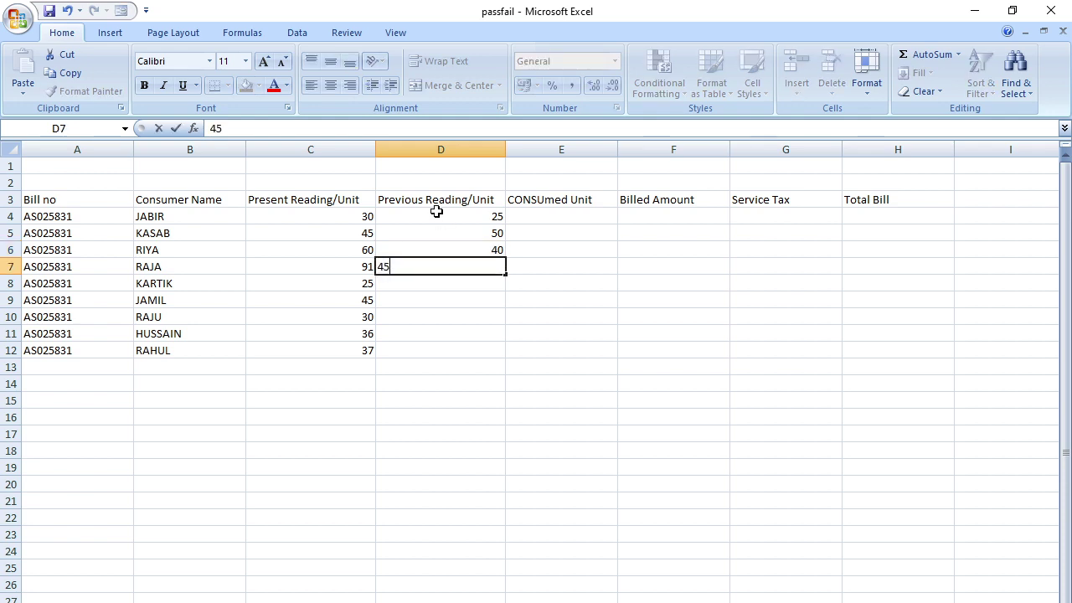
key("Return")
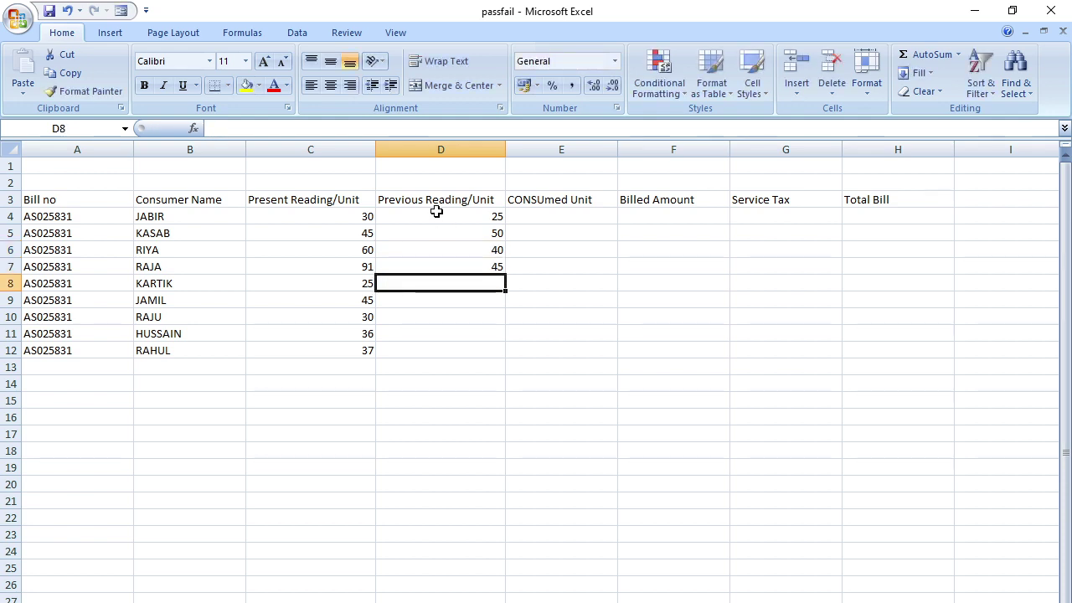
Enter the previous readings 36, 47, 56, 80 and 90 in cells D8 to D12.
type("36")
key("Return")
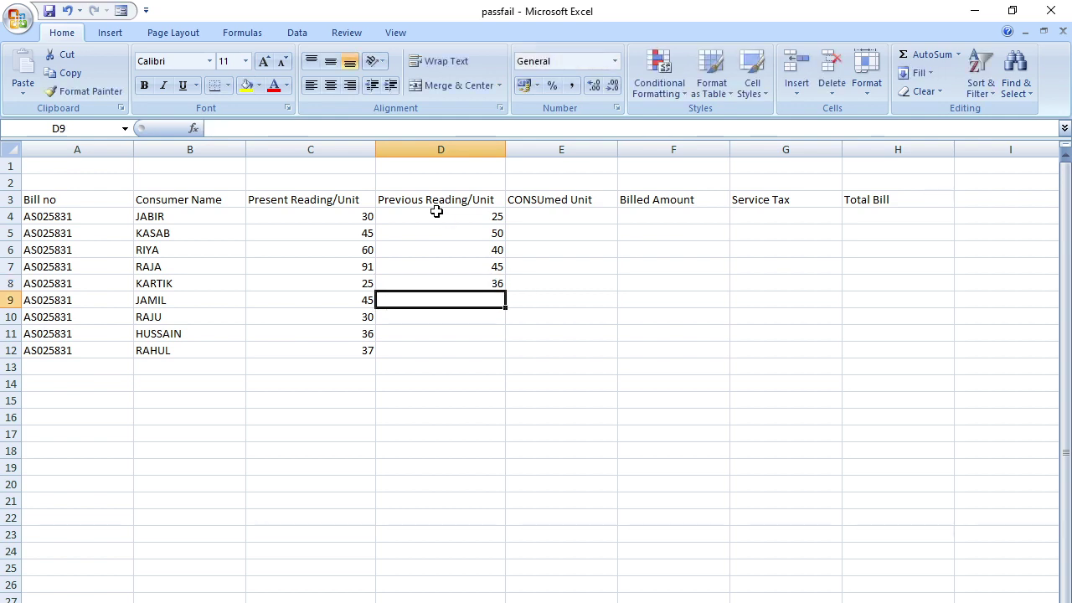
type("47")
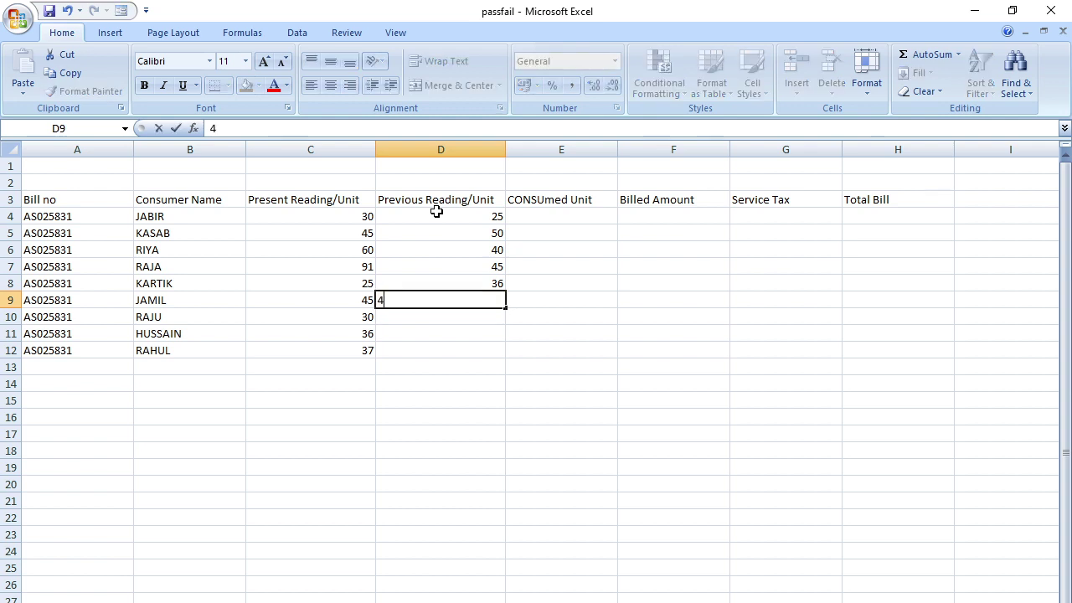
key("Return")
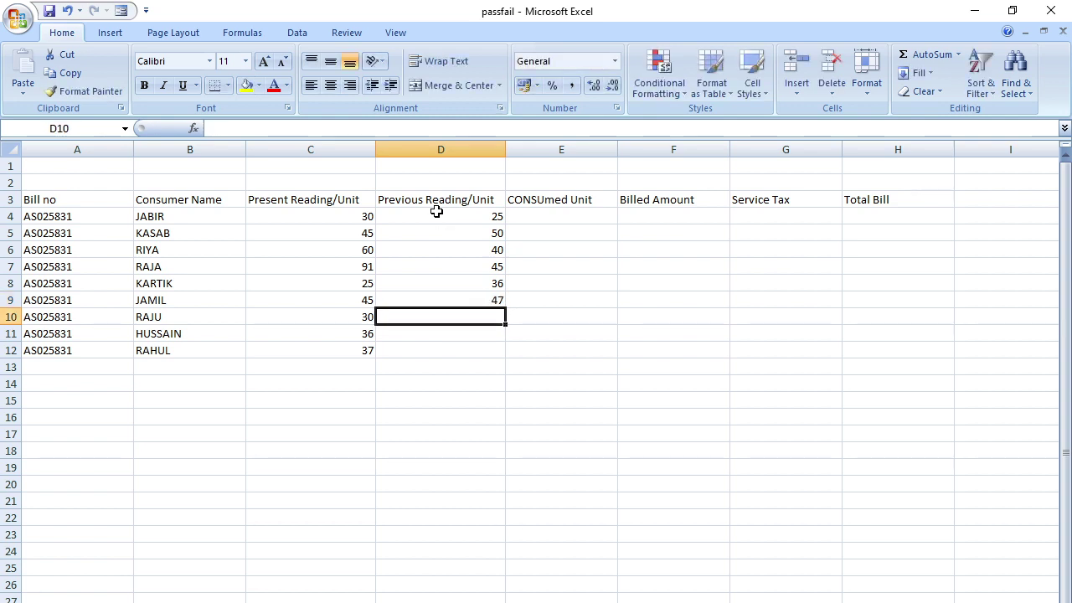
type("56")
key("Return")
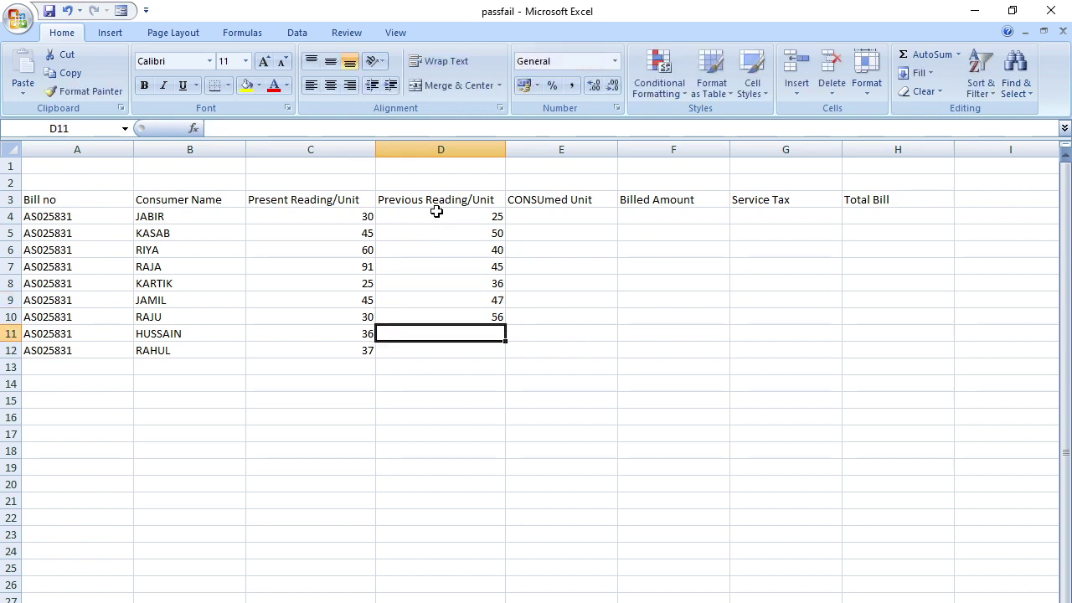
type("80")
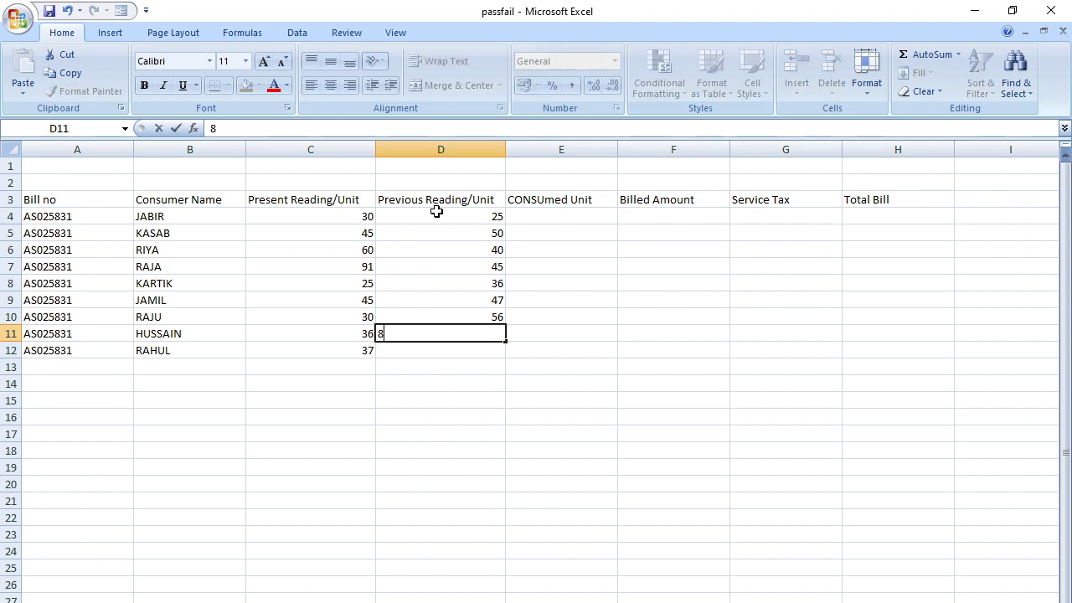
key("Return")
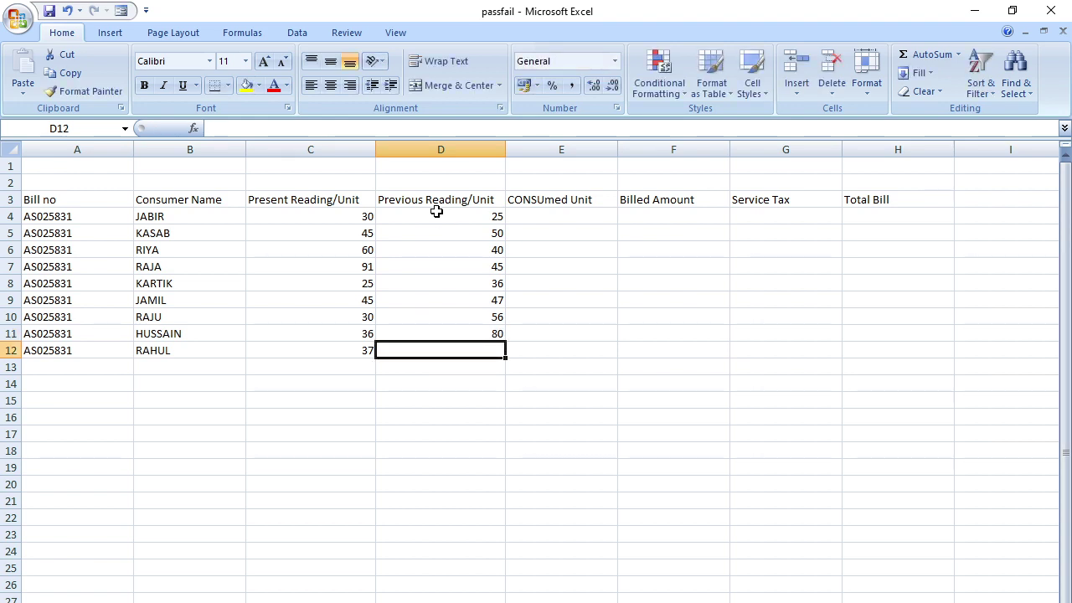
type("90")
key("Return")
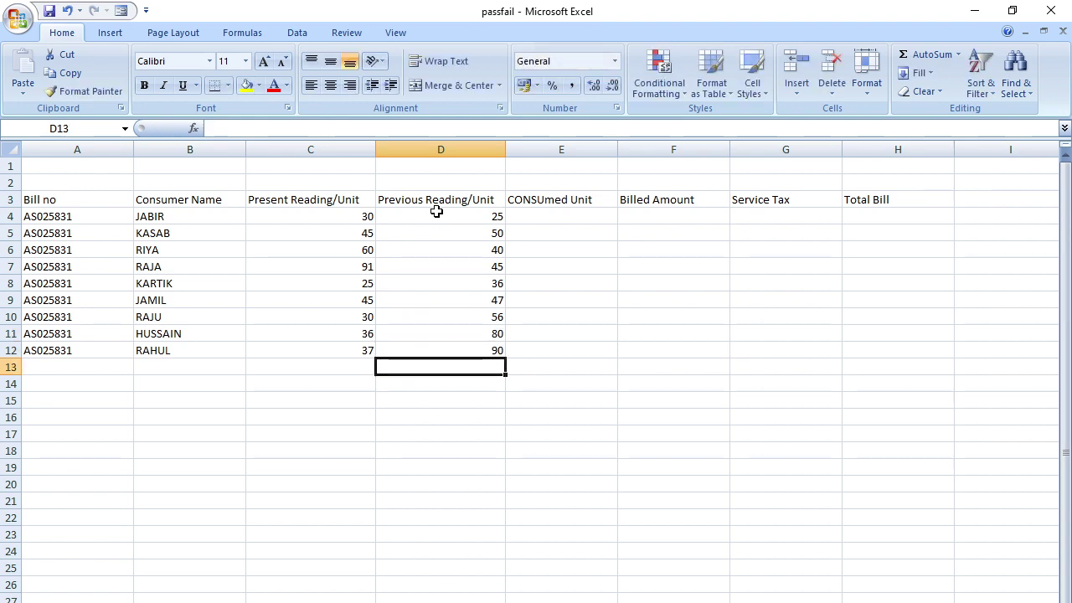
Correct the header in cell E3 to read "CONSUMED Unit".
left_click(576, 191)
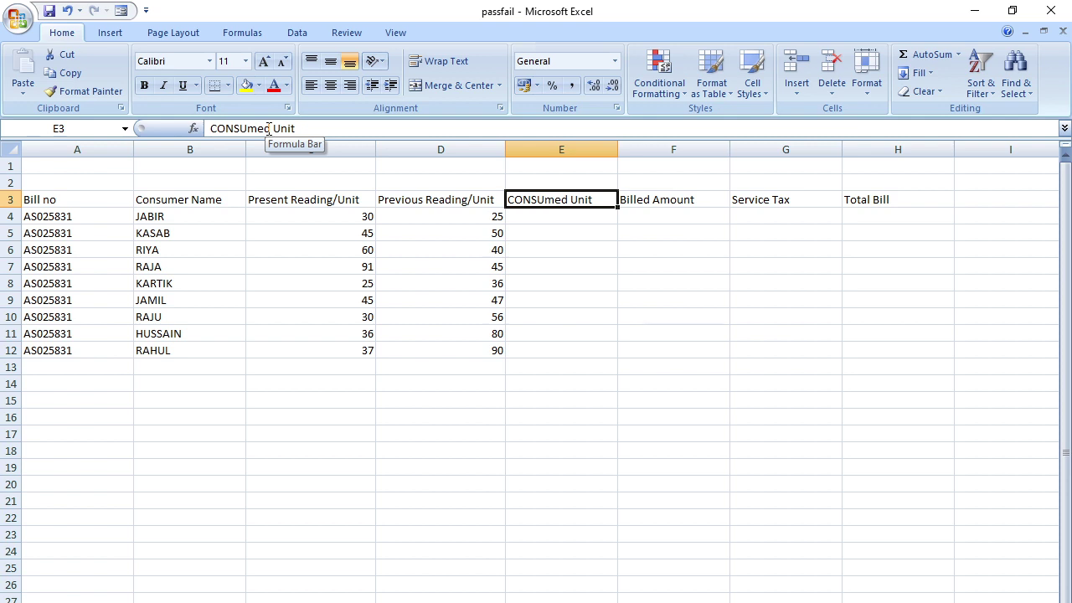
left_click(272, 128)
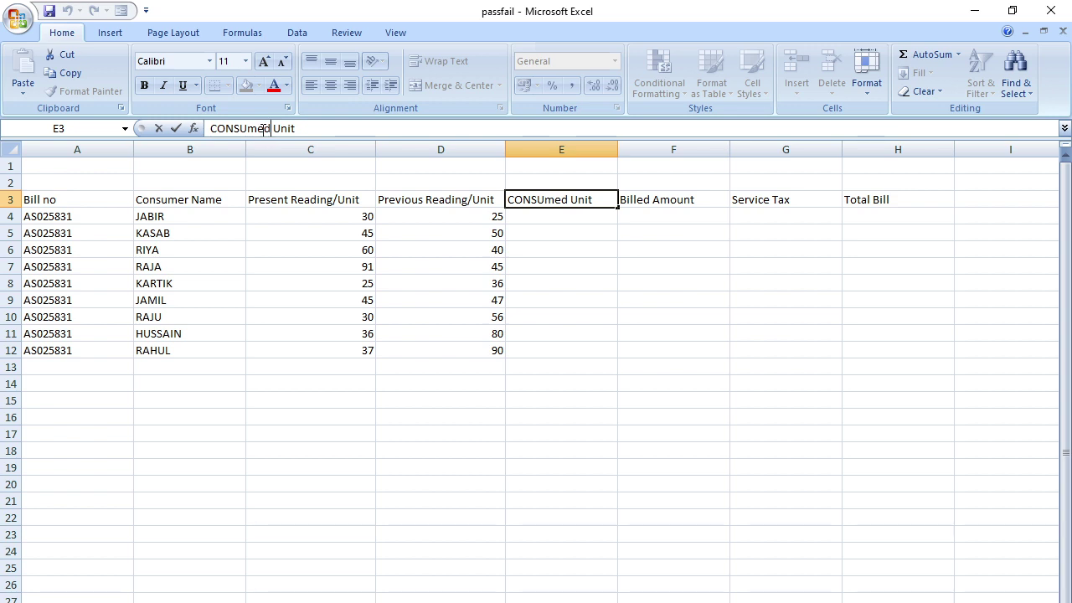
key("BackSpace")
key("BackSpace")
key("BackSpace")
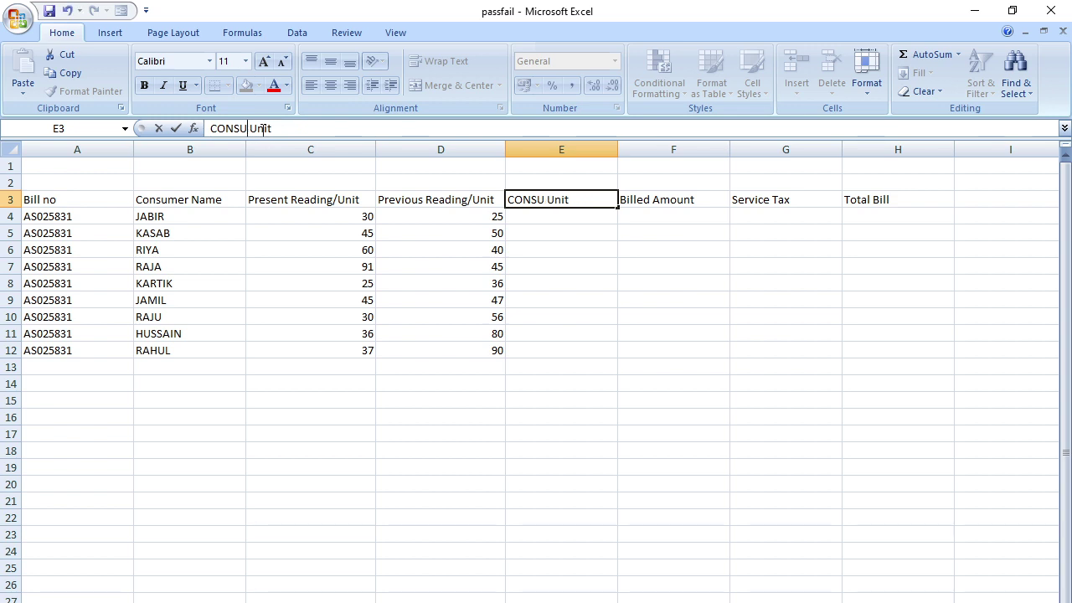
type("MED")
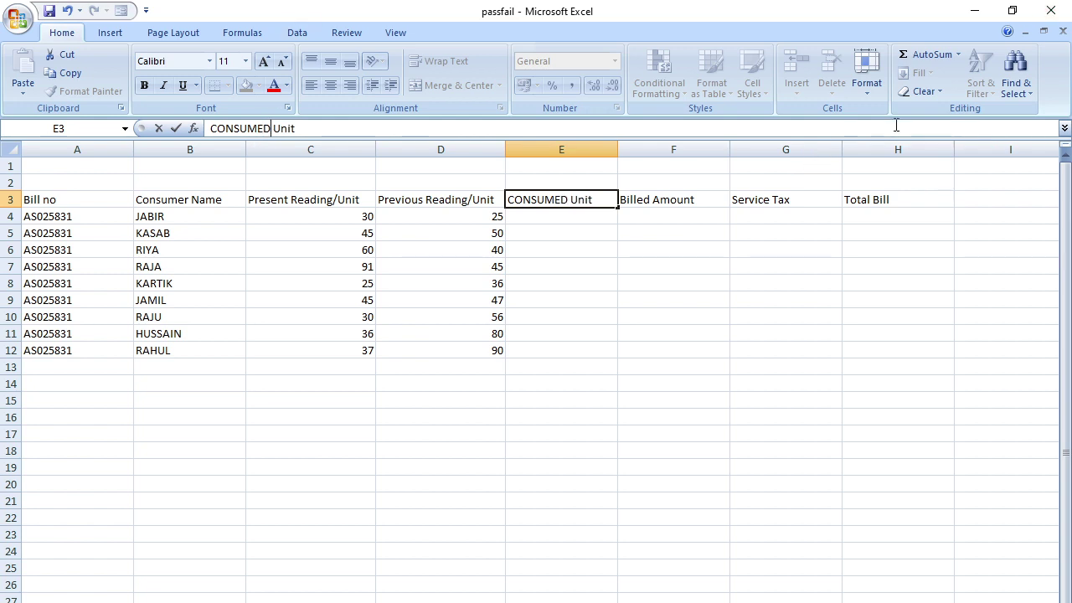
Calculate the first consumer's consumed units in cell E4 with the formula =(C4-D4).
left_click(570, 218)
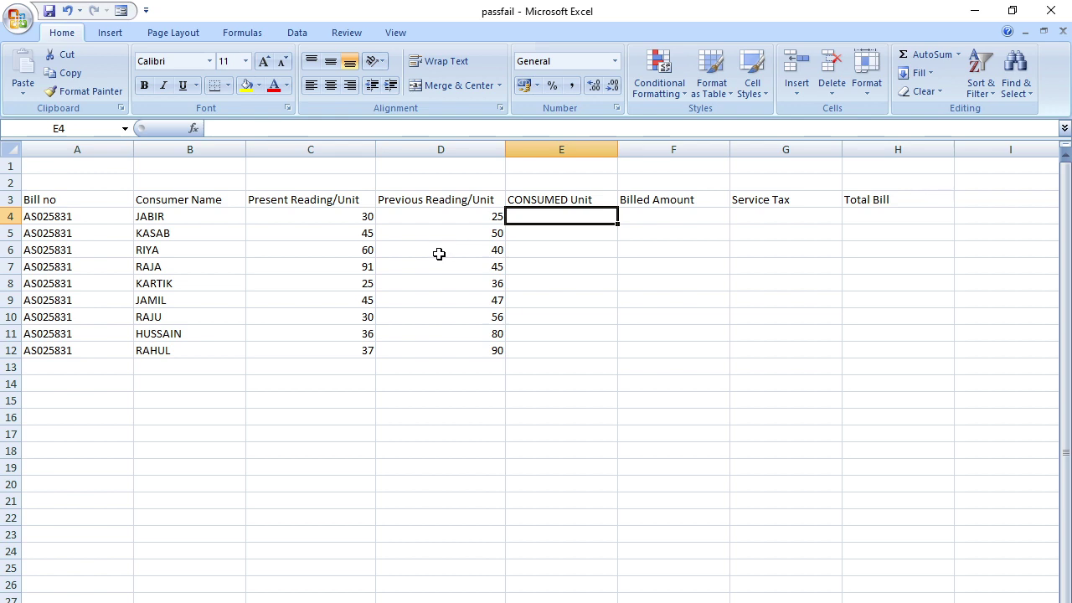
left_click(215, 128)
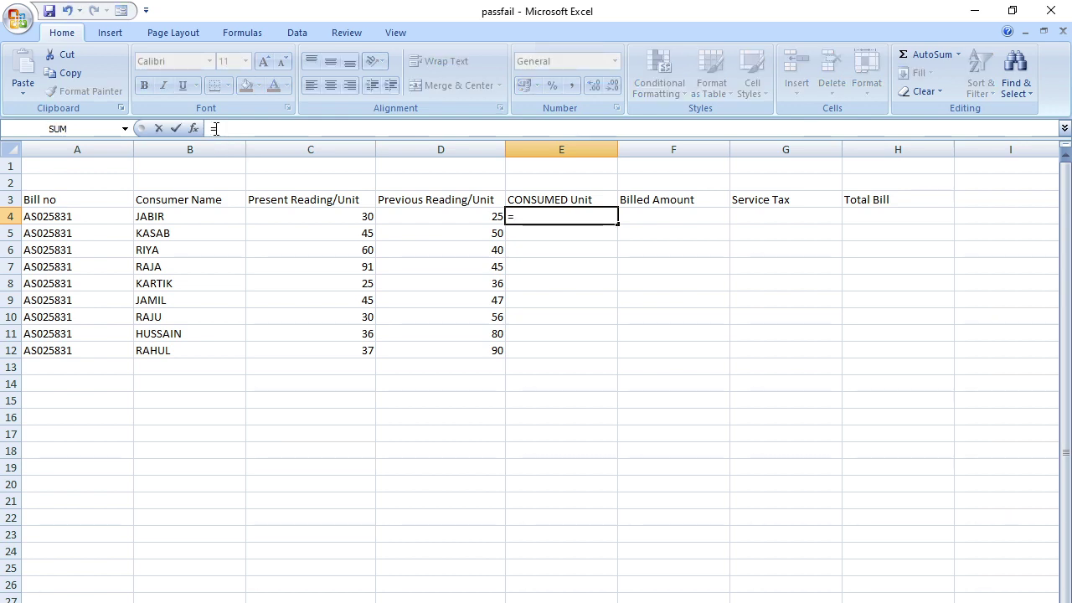
type("=(")
left_click(353, 214)
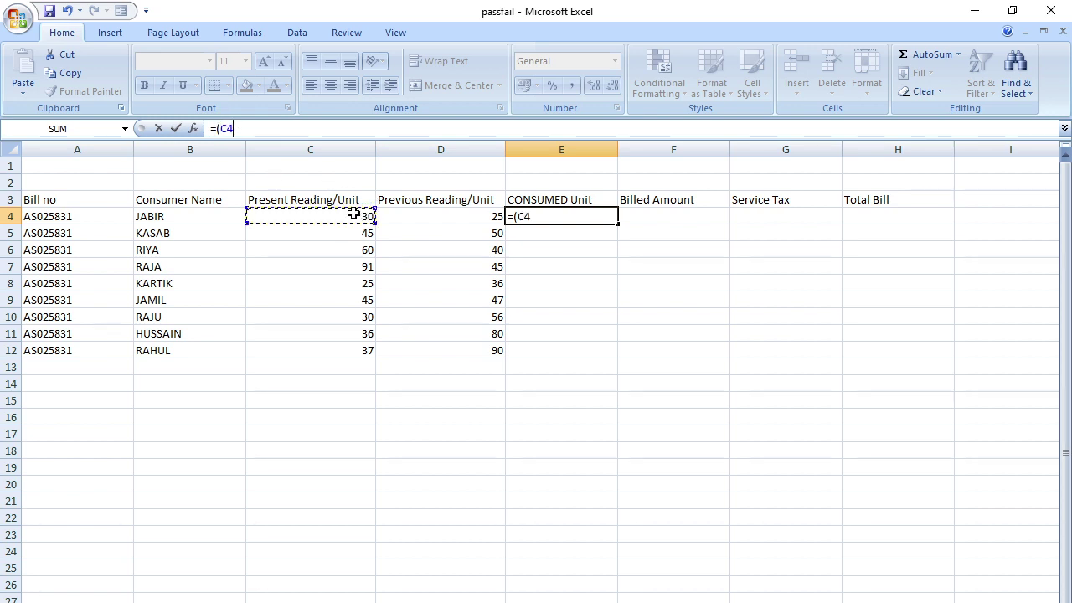
type("-")
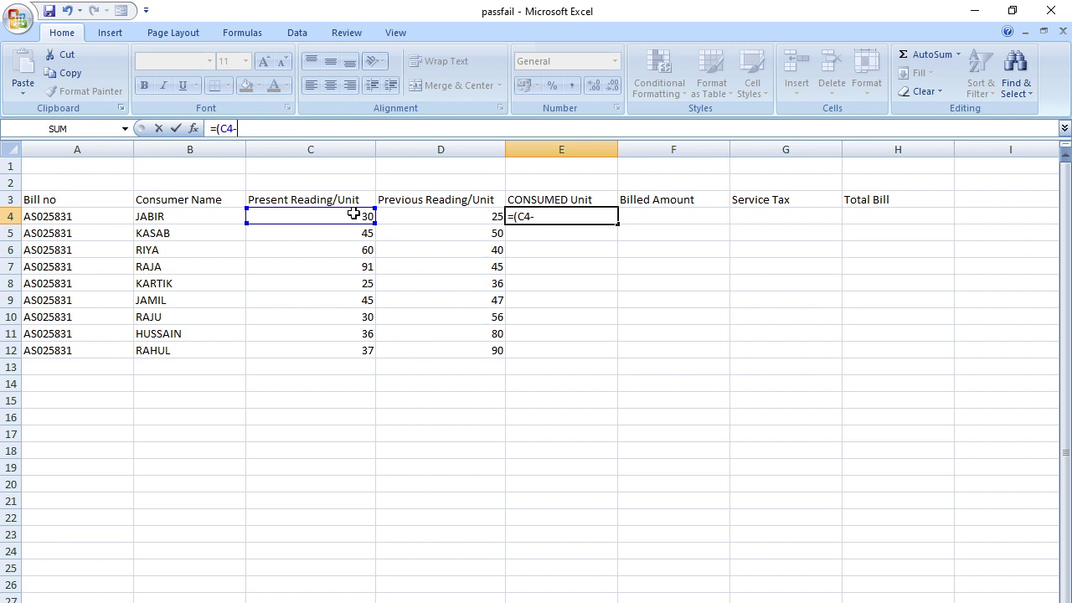
left_click(410, 216)
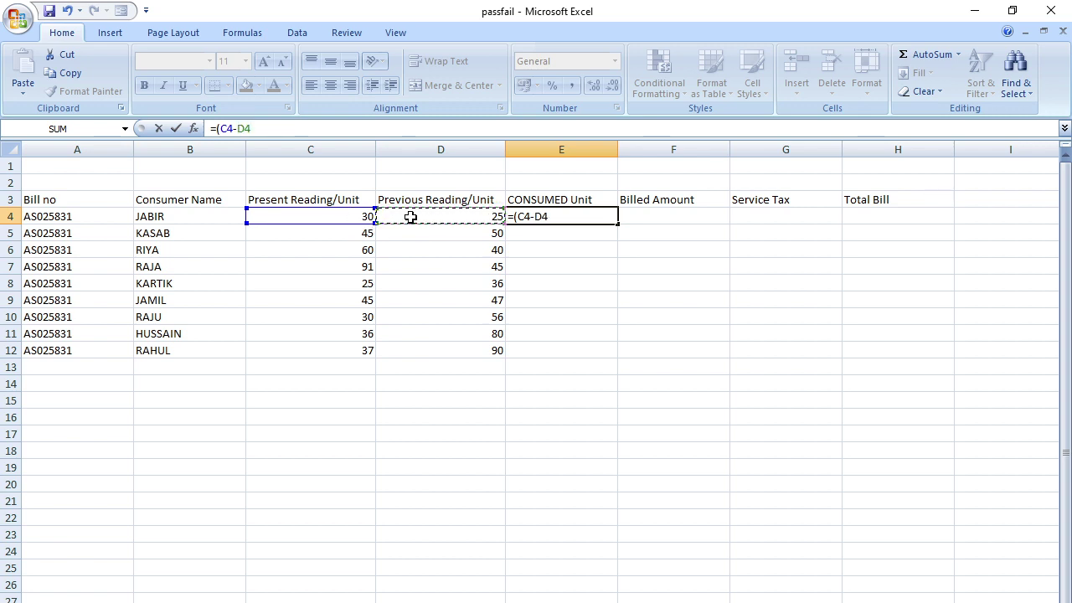
type(")")
key("Return")
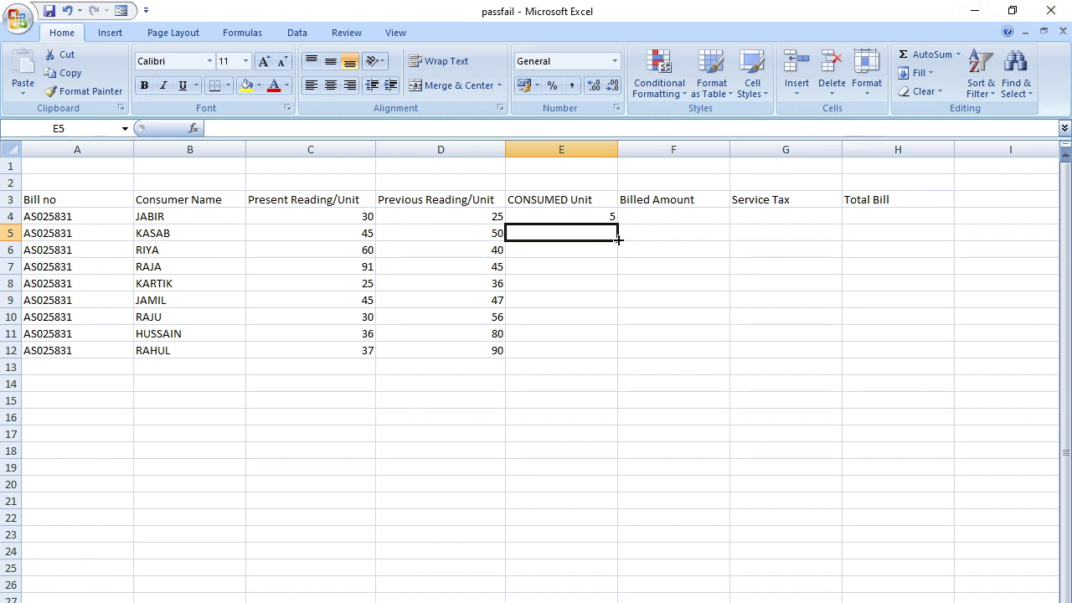
Calculate the second consumer's consumed units in cell E5 with the formula =(C5-D5).
left_click(232, 127)
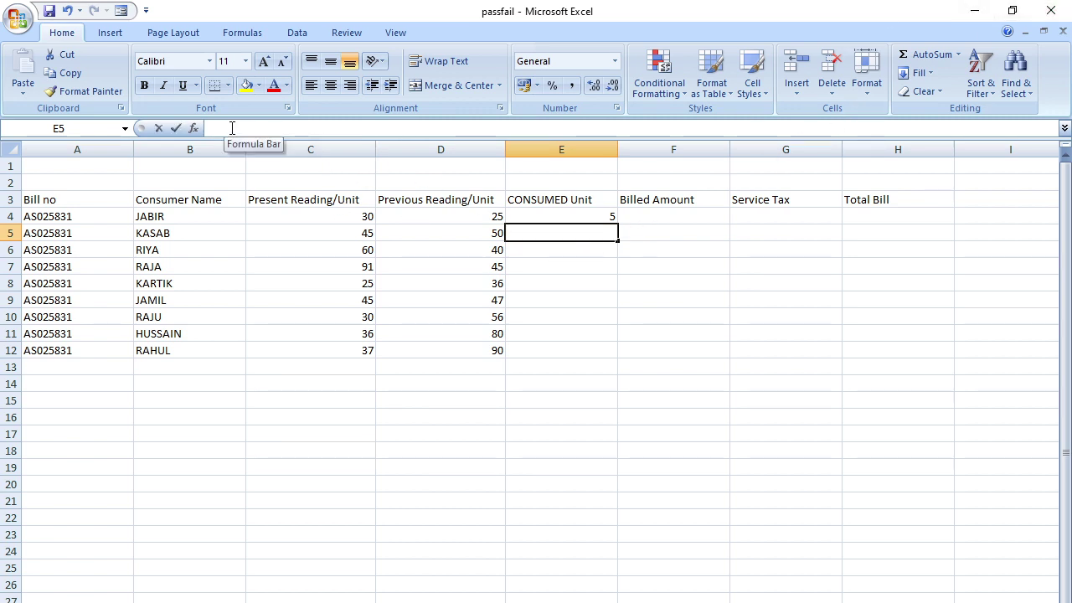
left_click(232, 128)
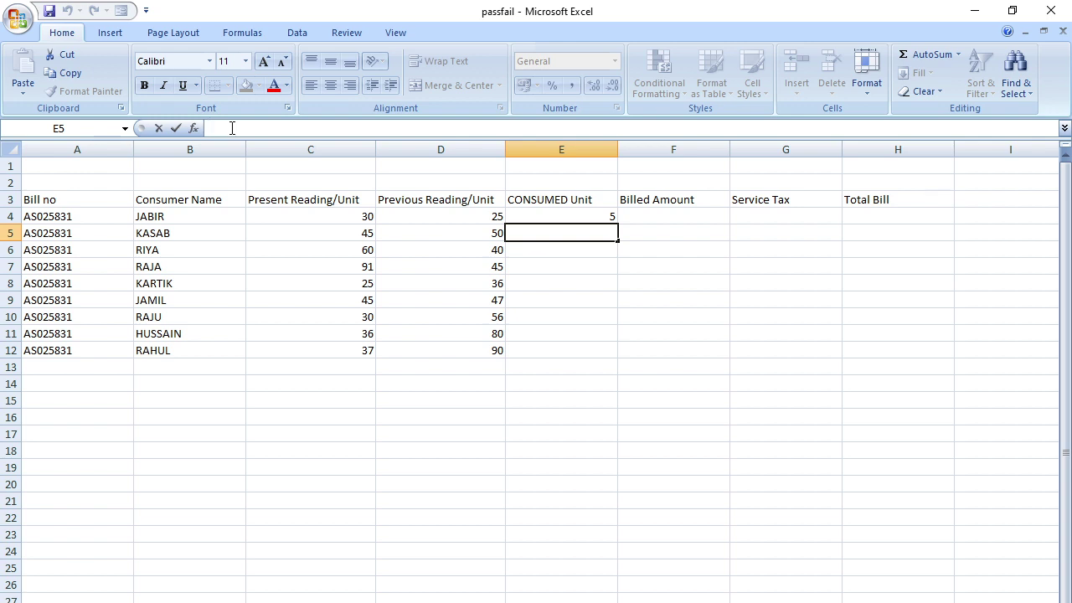
type("=")
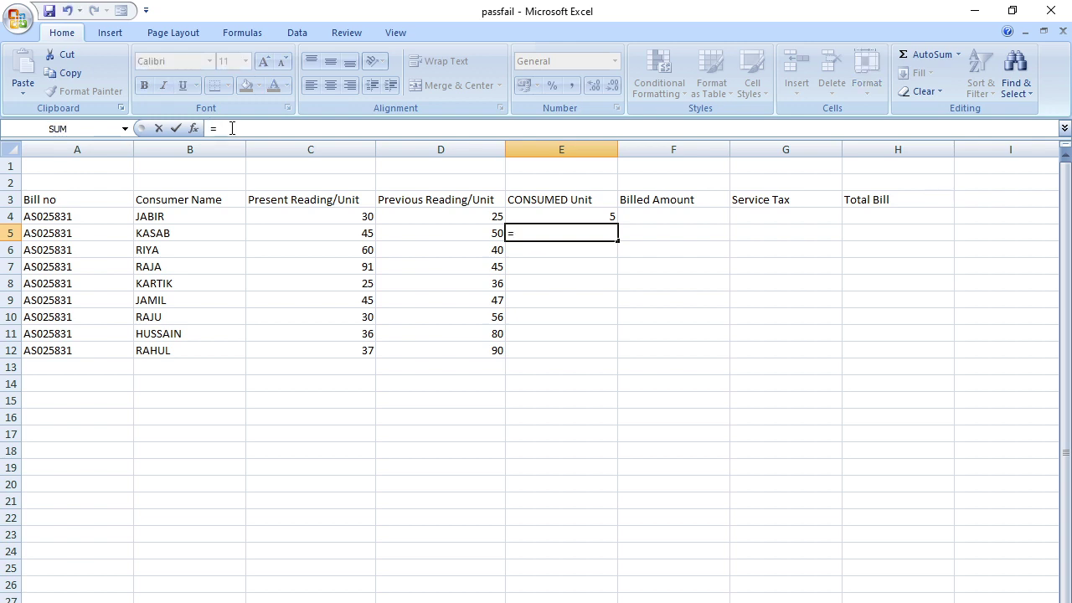
type("(")
left_click(340, 230)
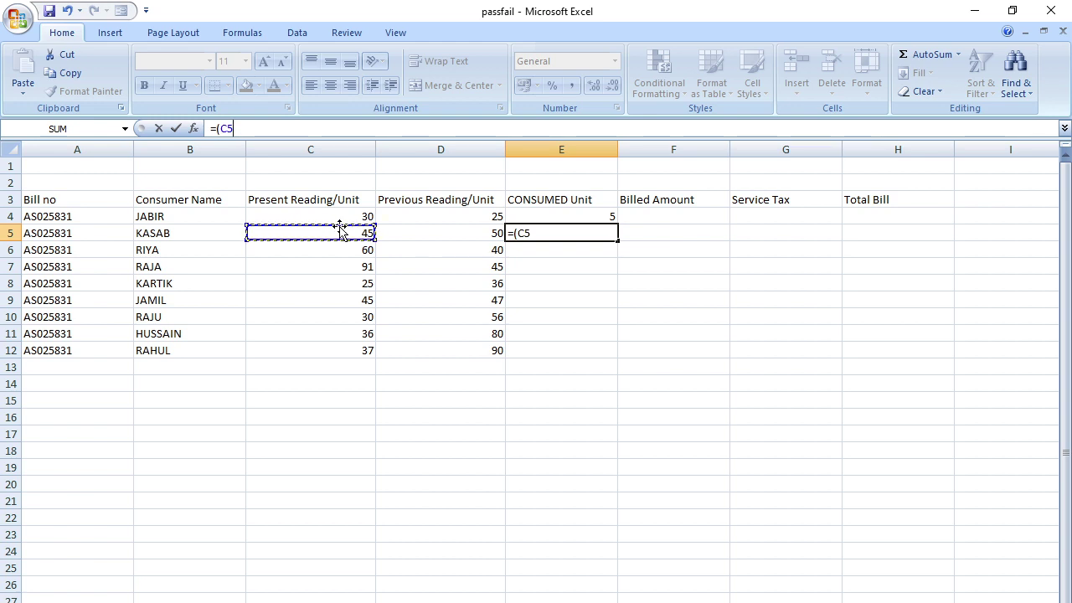
type("-")
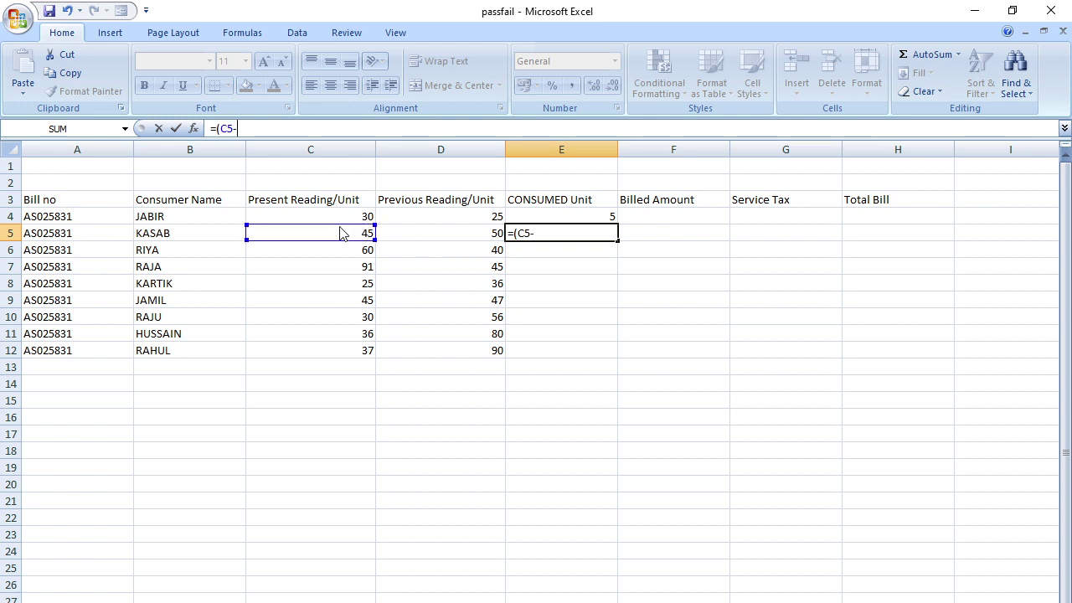
left_click(481, 232)
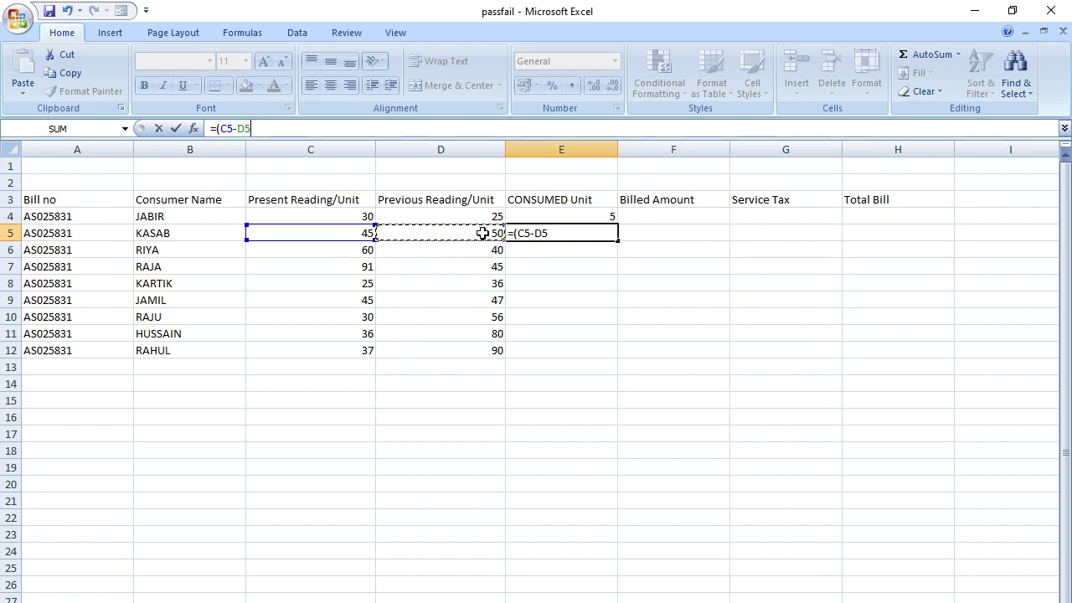
type(")")
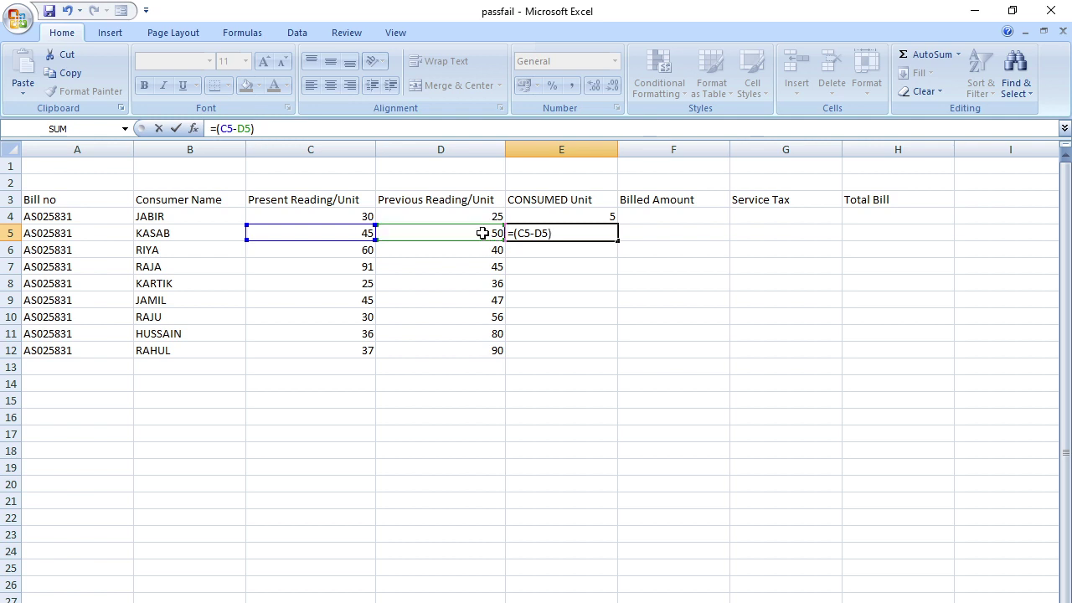
key("Return")
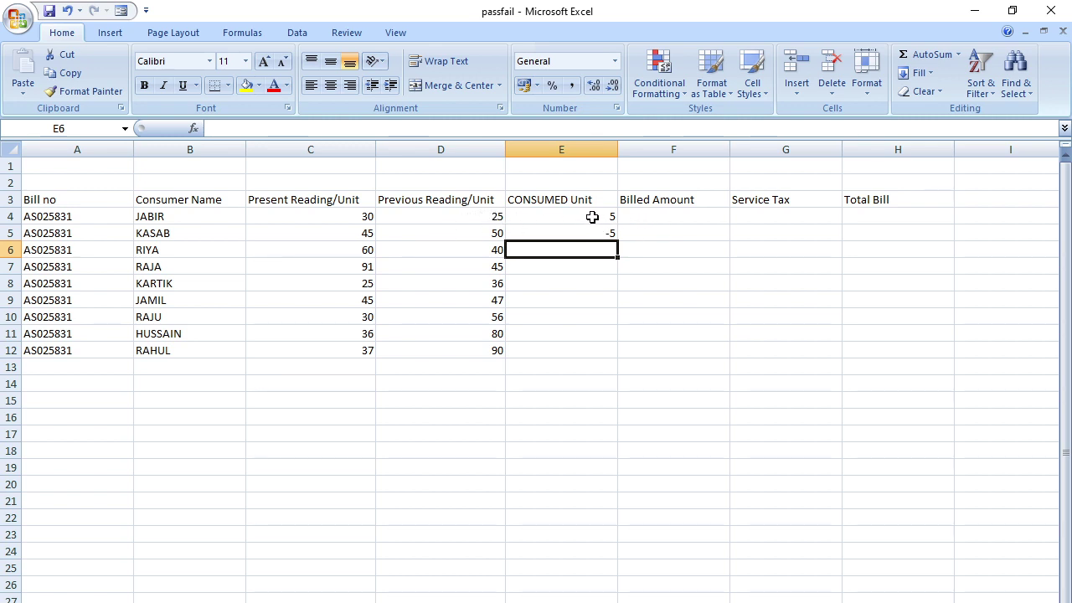
Fill the consumed-unit formula from cell E4 down to E12.
left_click_drag(592, 217, 623, 357)
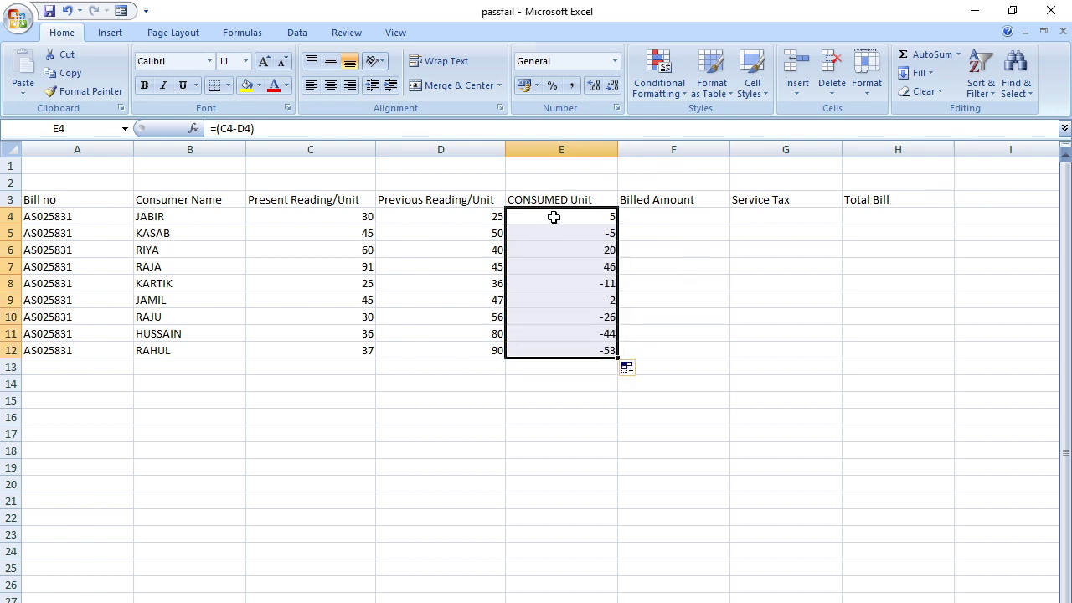
Begin the first consumer's Billed Amount formula in cell F4 with =IF(E4>=300,E4*5.50, for the 300-unit slab.
left_click(662, 220)
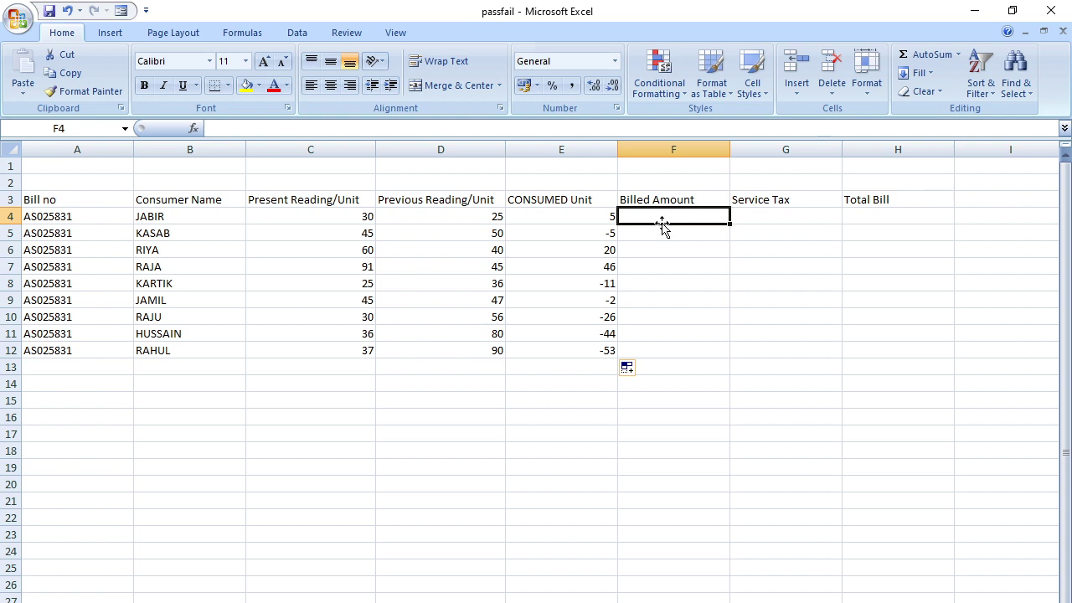
left_click(223, 128)
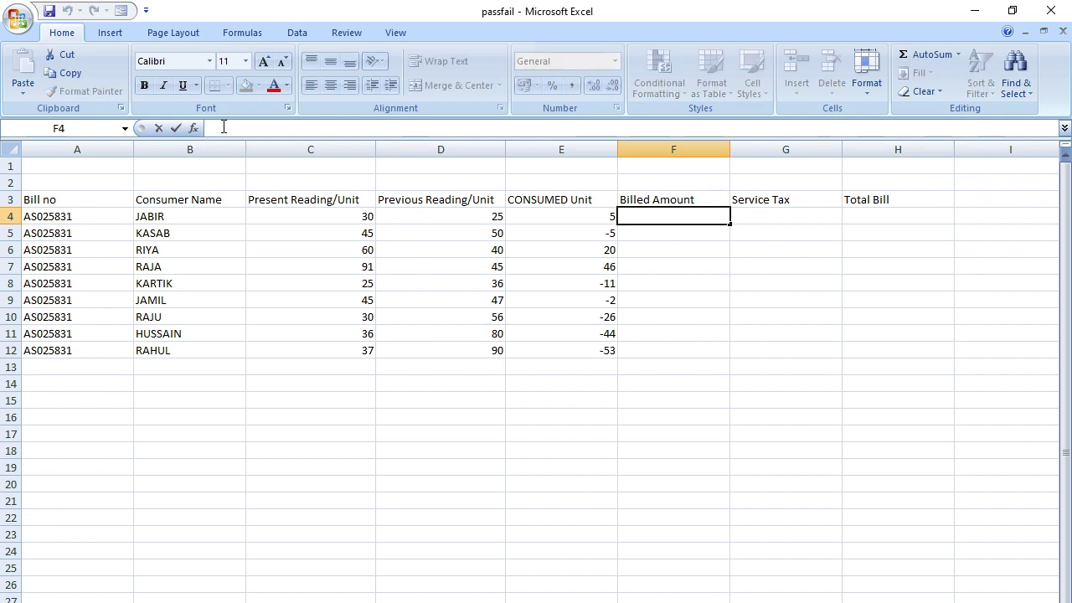
type("=")
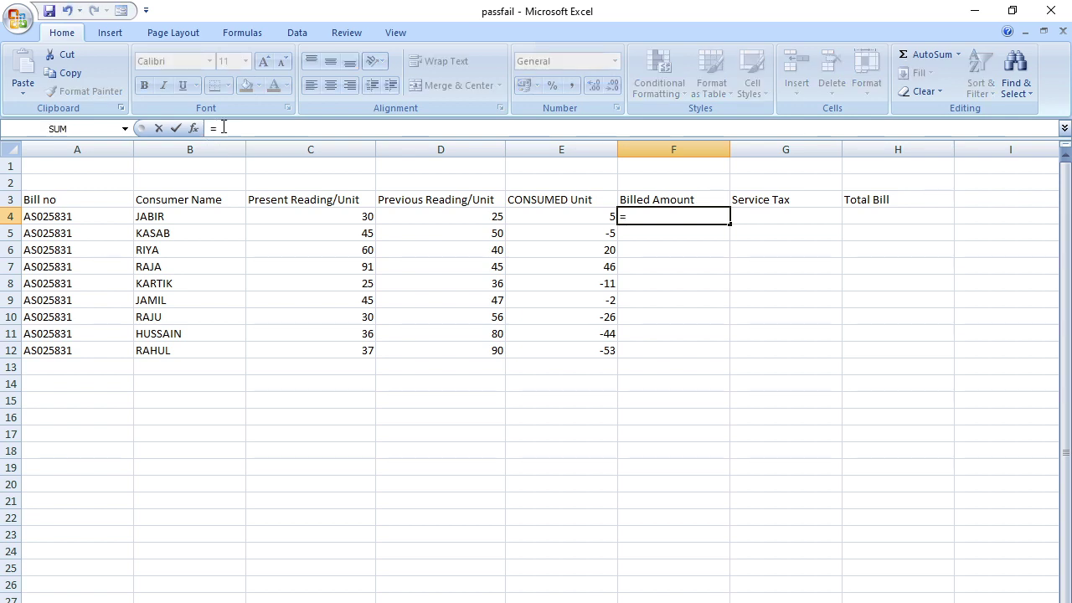
type("if(")
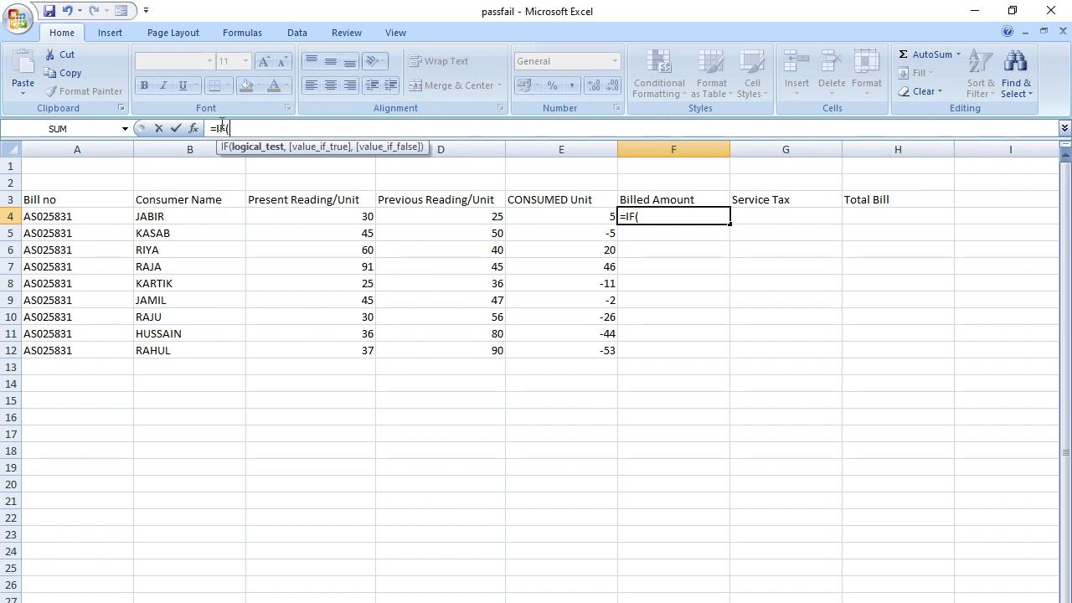
left_click(575, 220)
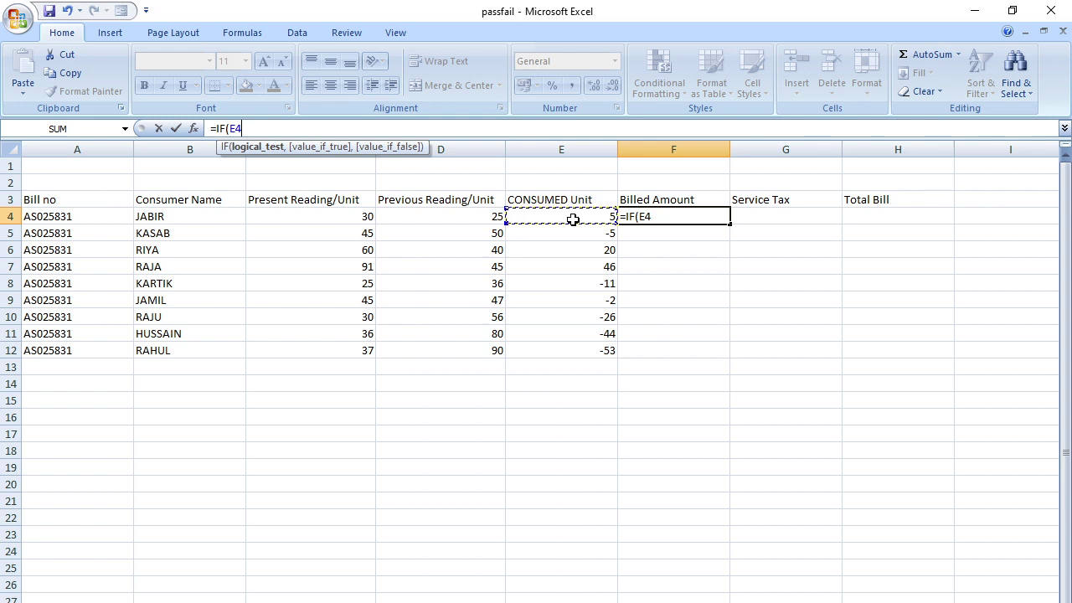
type(">=300,")
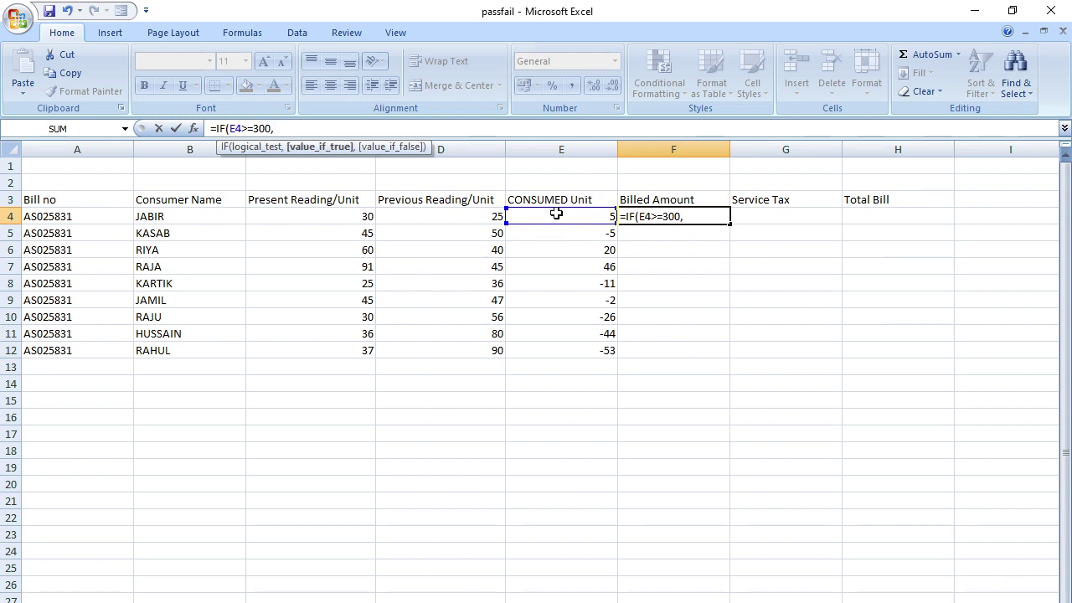
left_click(553, 216)
type("*5.50")
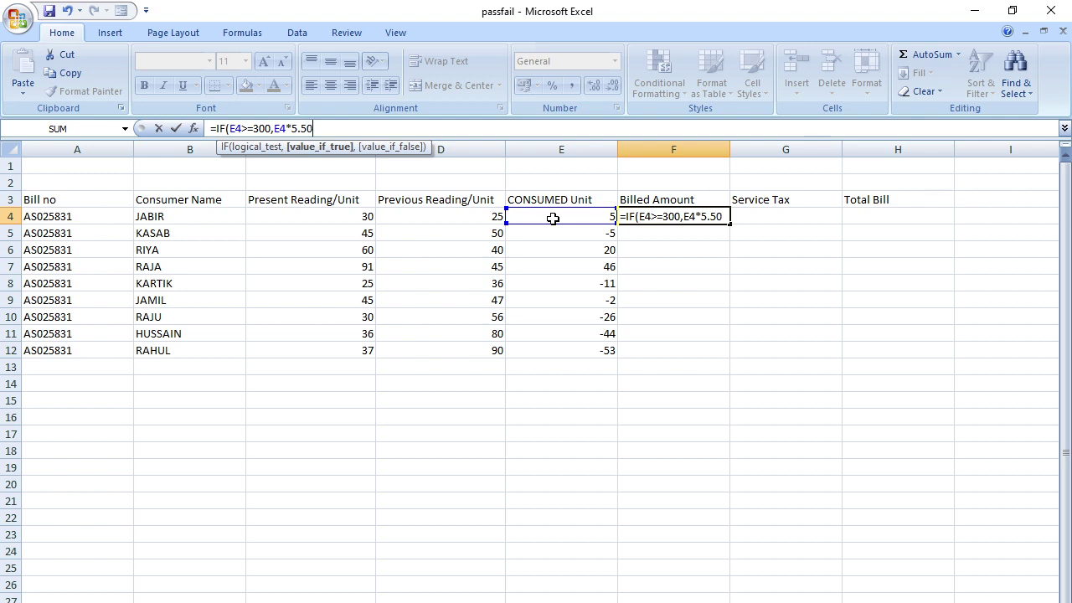
type(",")
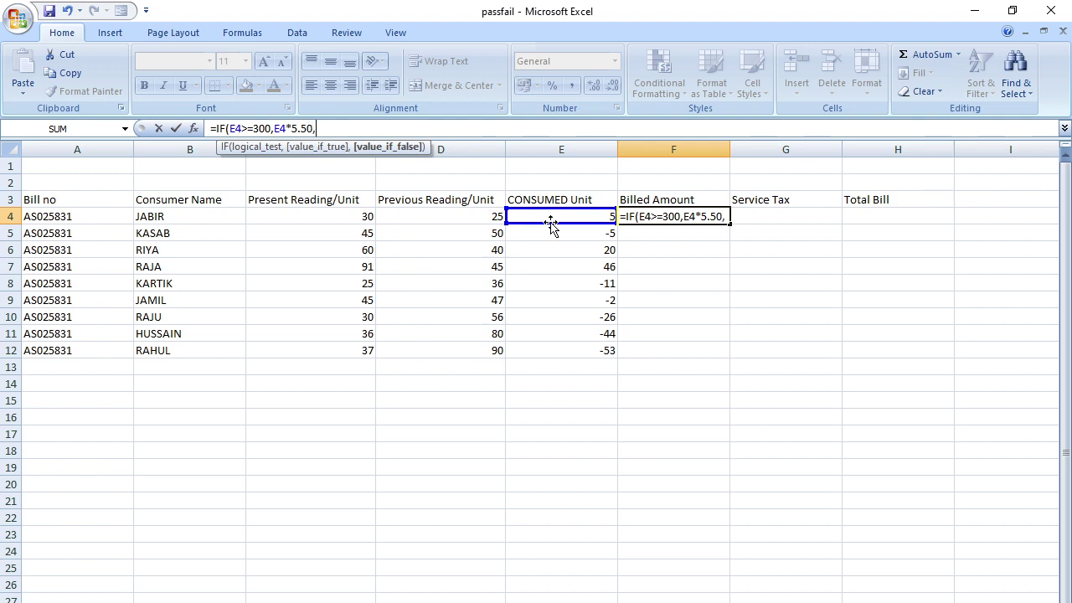
Extend the F4 formula with a nested condition for the 200-unit slab: IF(E4>=200,E4*4.50,.
type("if")
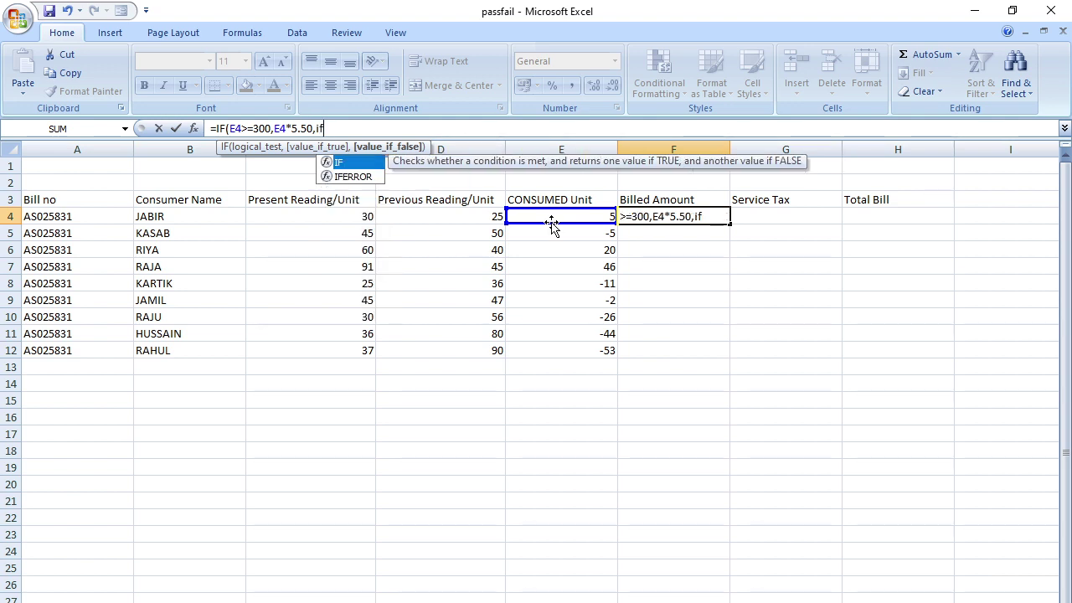
type("(")
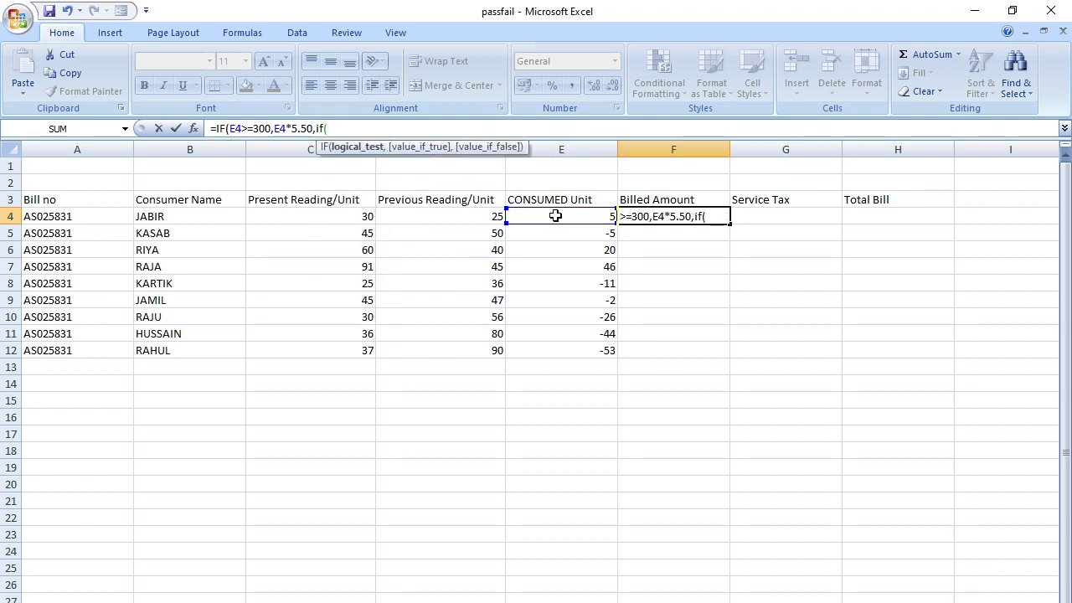
left_click(555, 216)
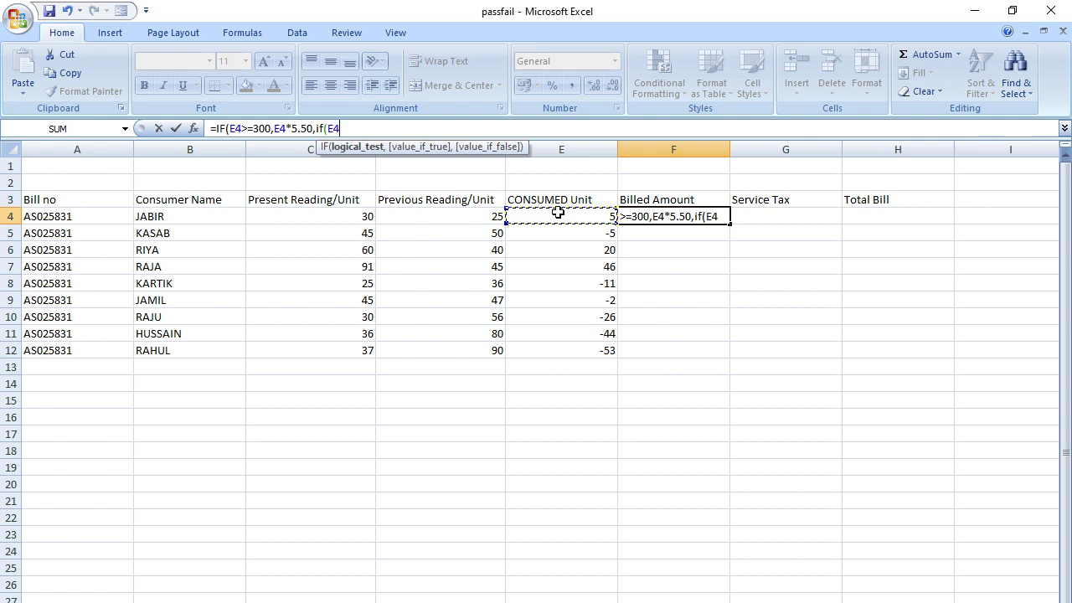
type(">")
type("=")
type("2")
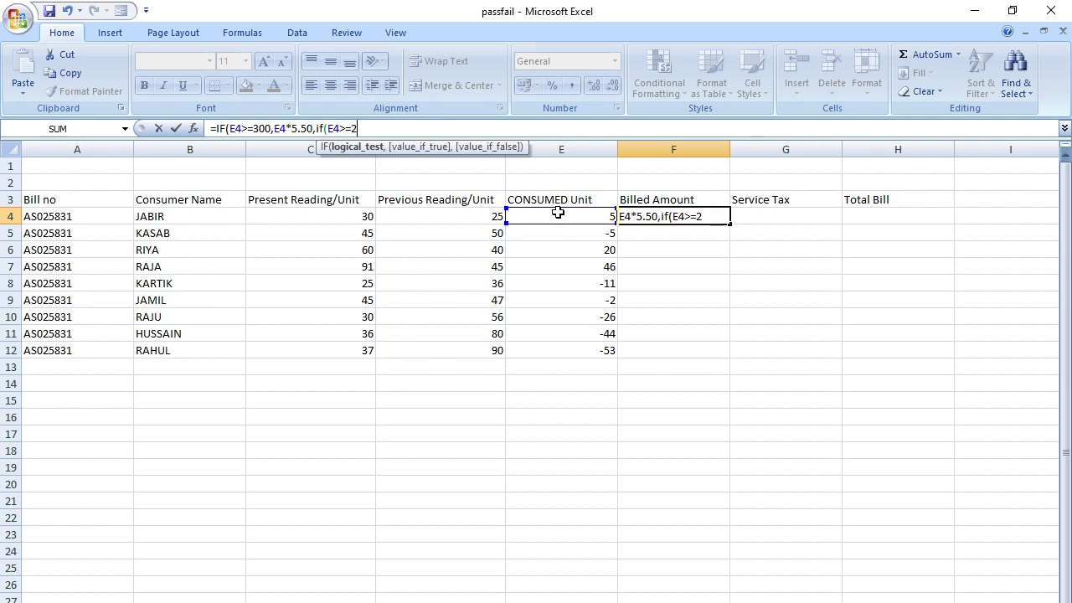
type("00,")
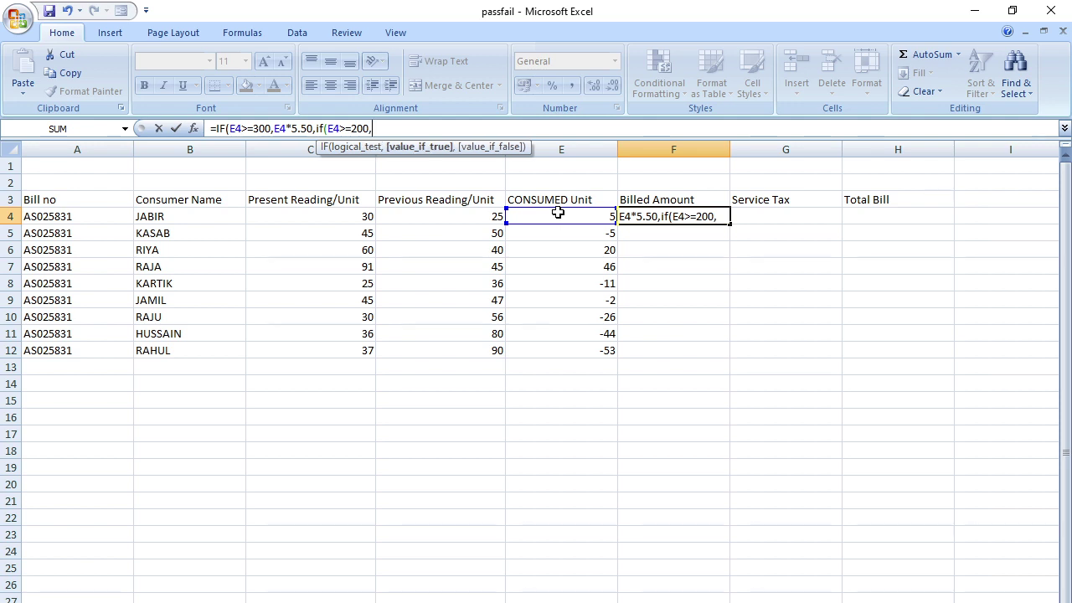
left_click(558, 212)
type("*")
type("4*4")
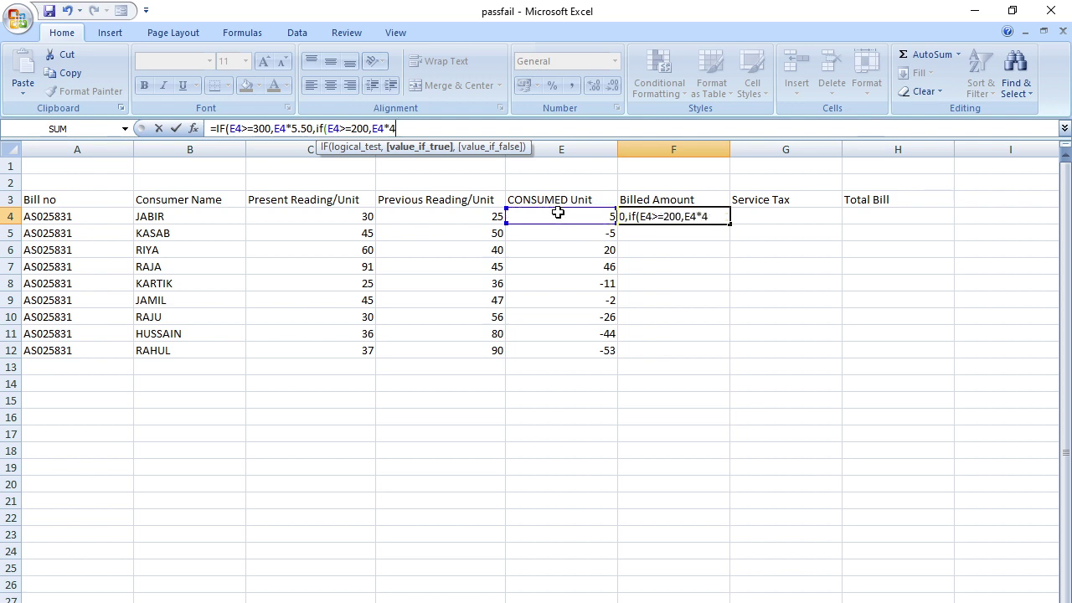
type(".50,")
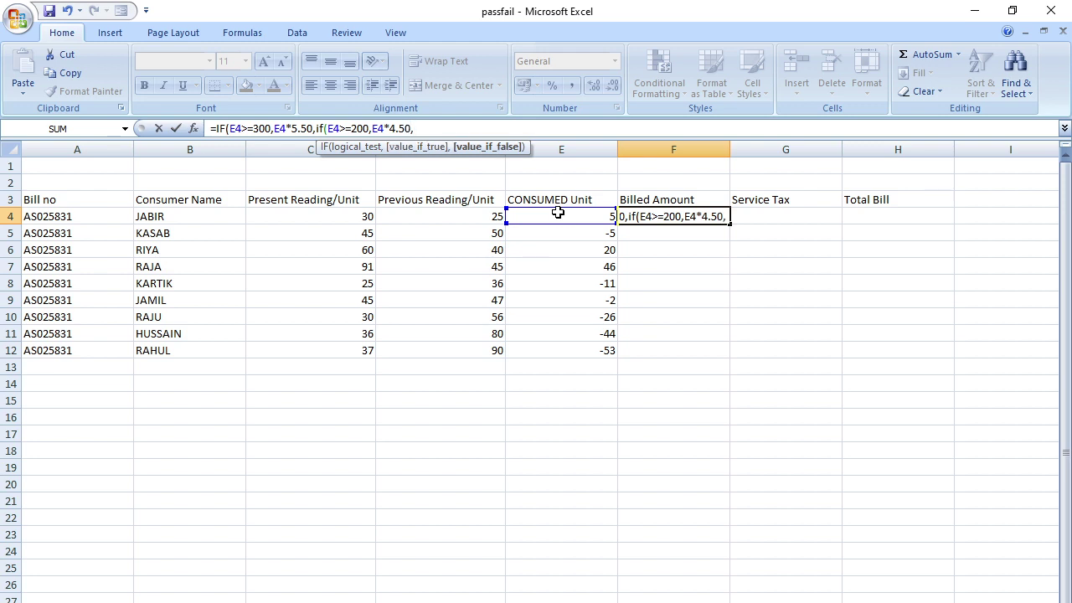
Add a third nested condition to the F4 formula for the 100-unit slab: IF(E4>=100,E4*3.50,.
type("if")
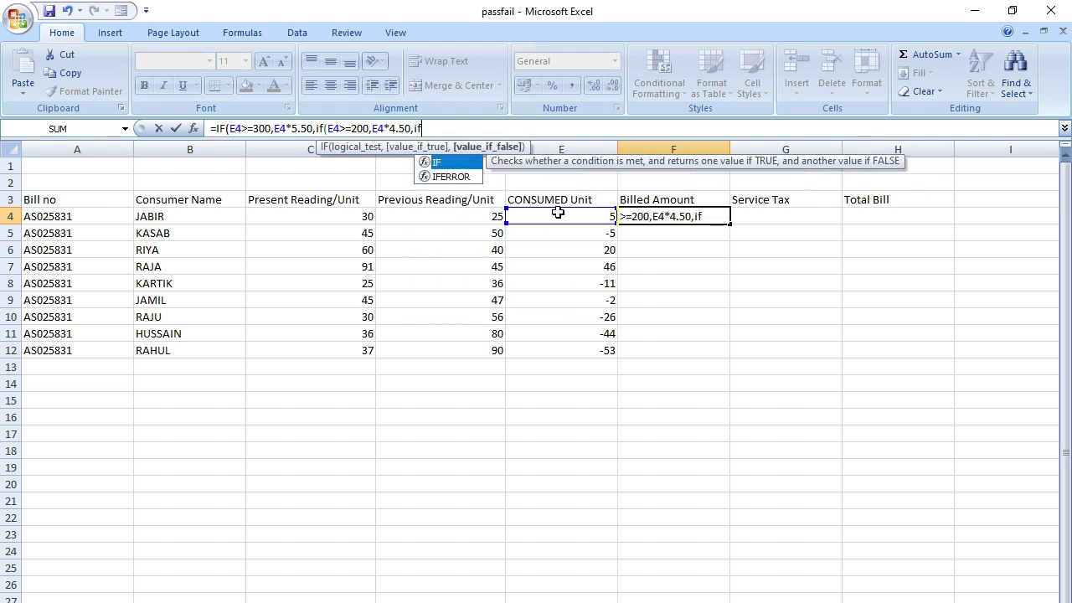
type("(")
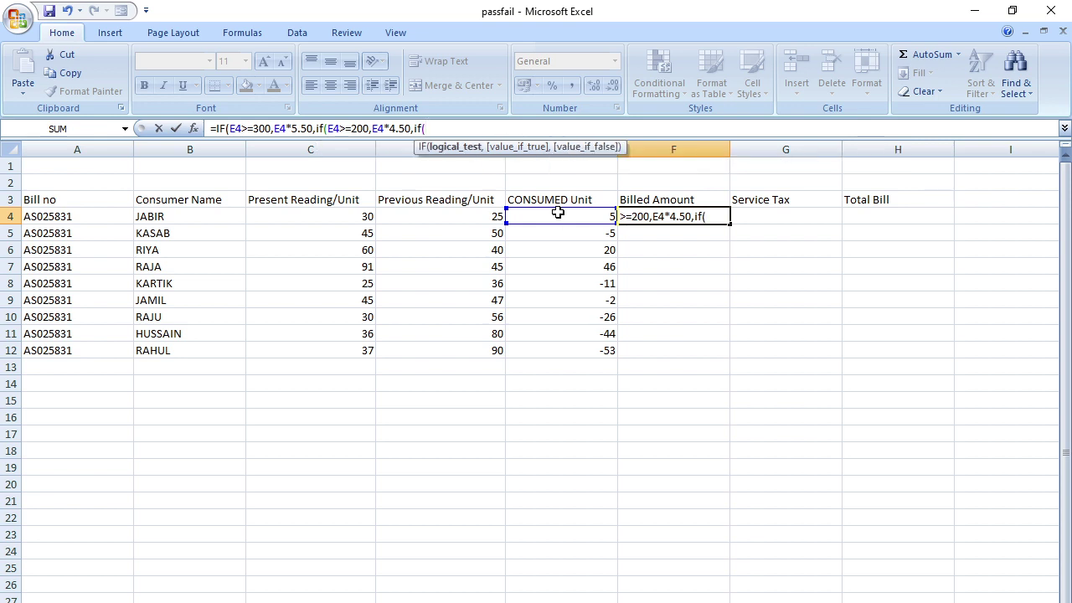
left_click(583, 216)
type(">=100")
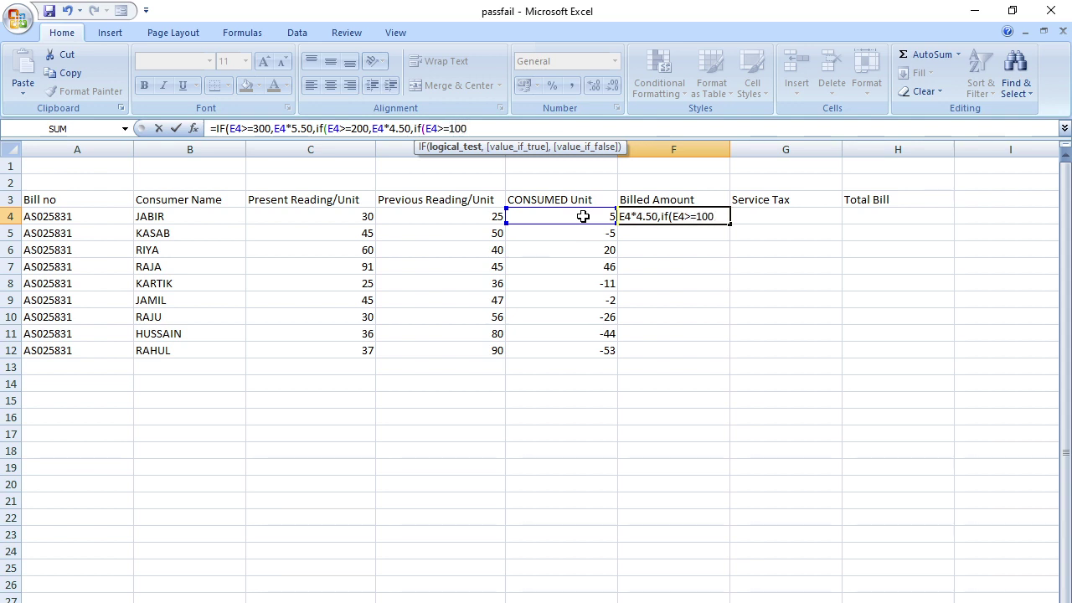
type(",")
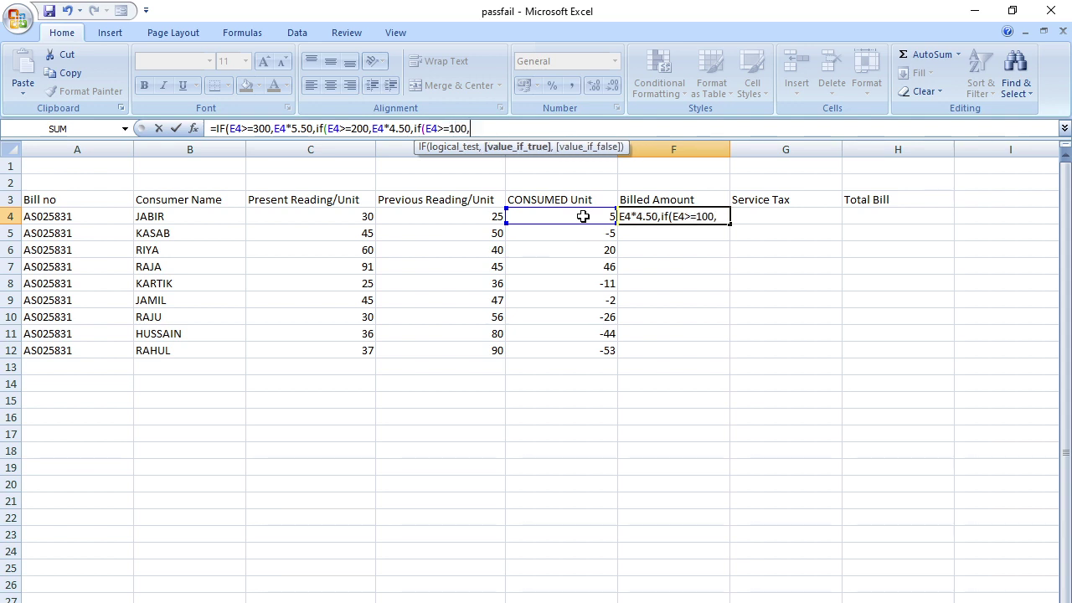
left_click(582, 216)
type("*")
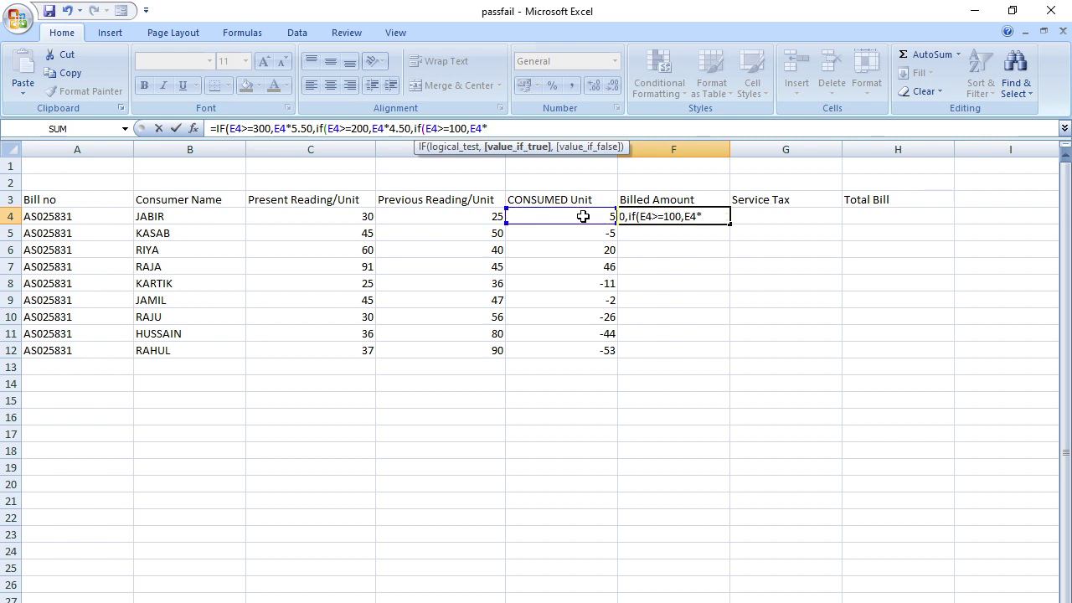
type("3.50,")
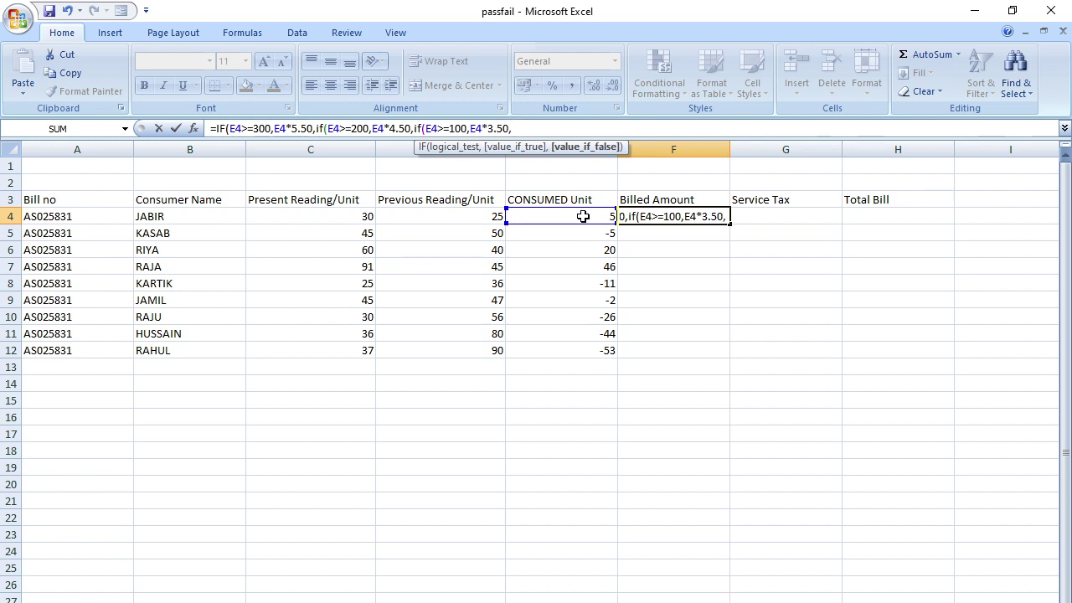
Add a fourth nested condition to the F4 formula for the 50-unit slab: IF(E4>=50,E4*2.50,.
type("i")
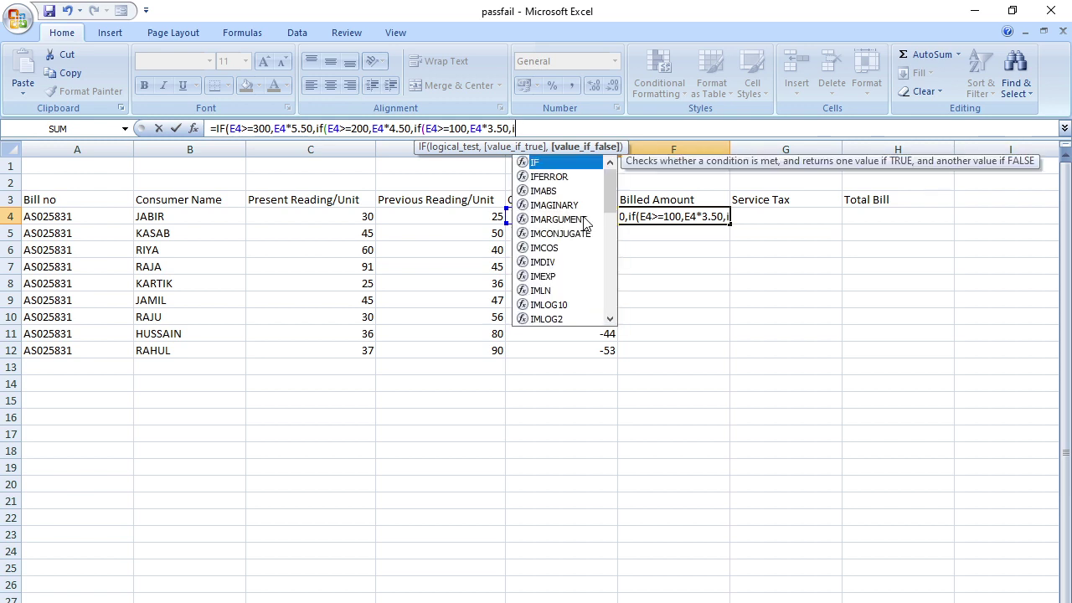
type("f")
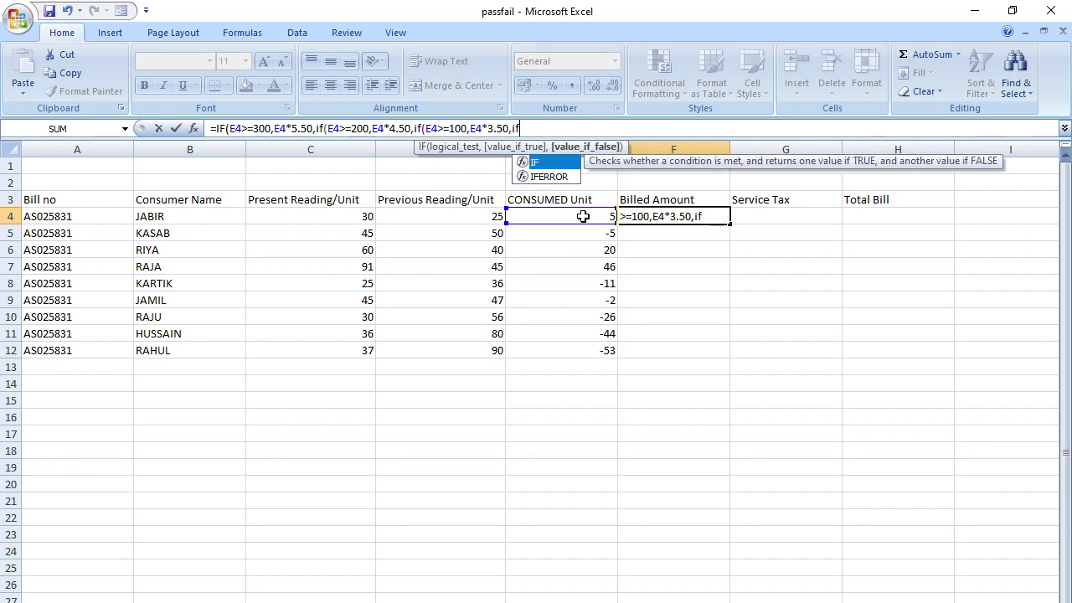
type("(")
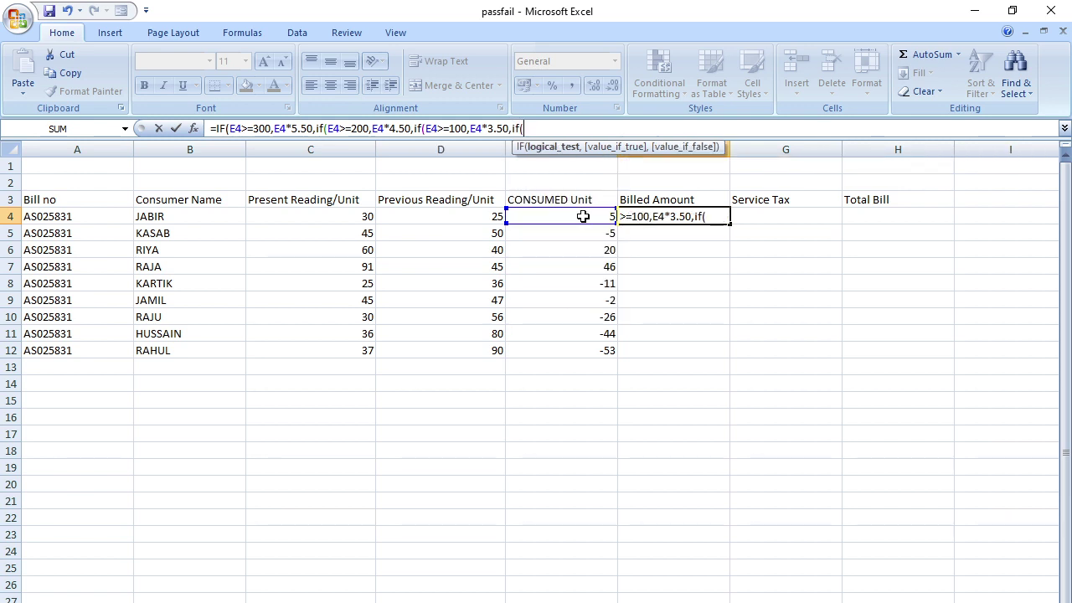
left_click(583, 216)
type(">=50")
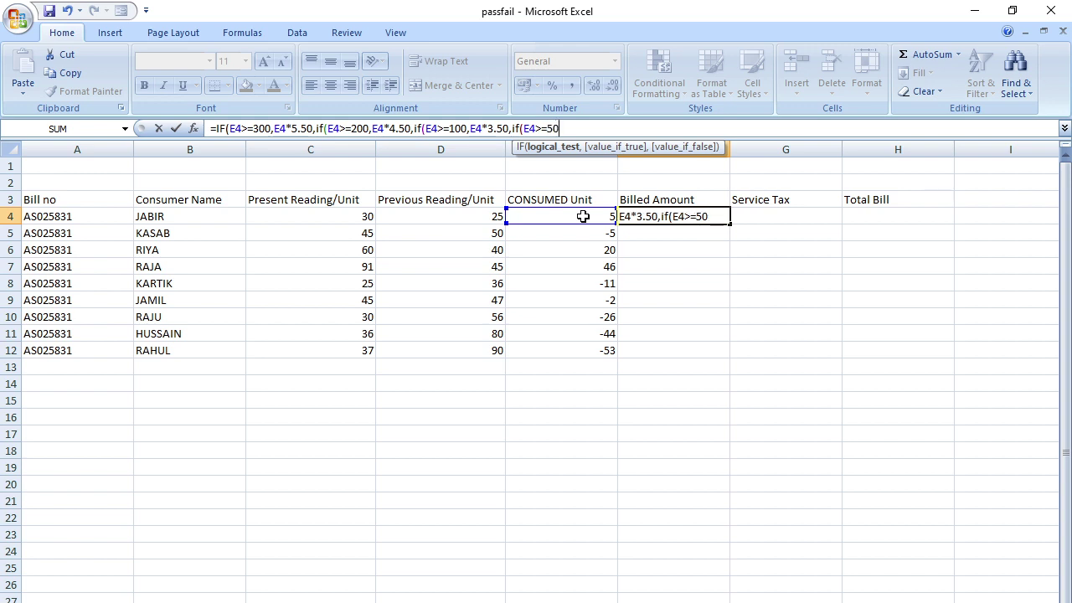
type(",")
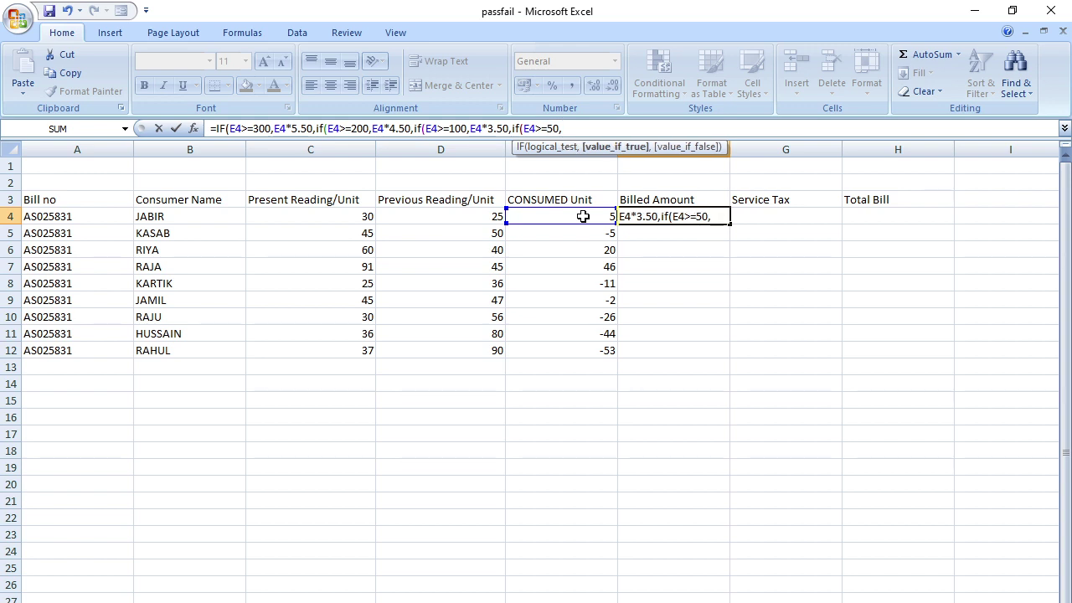
left_click(583, 216)
type("*2.")
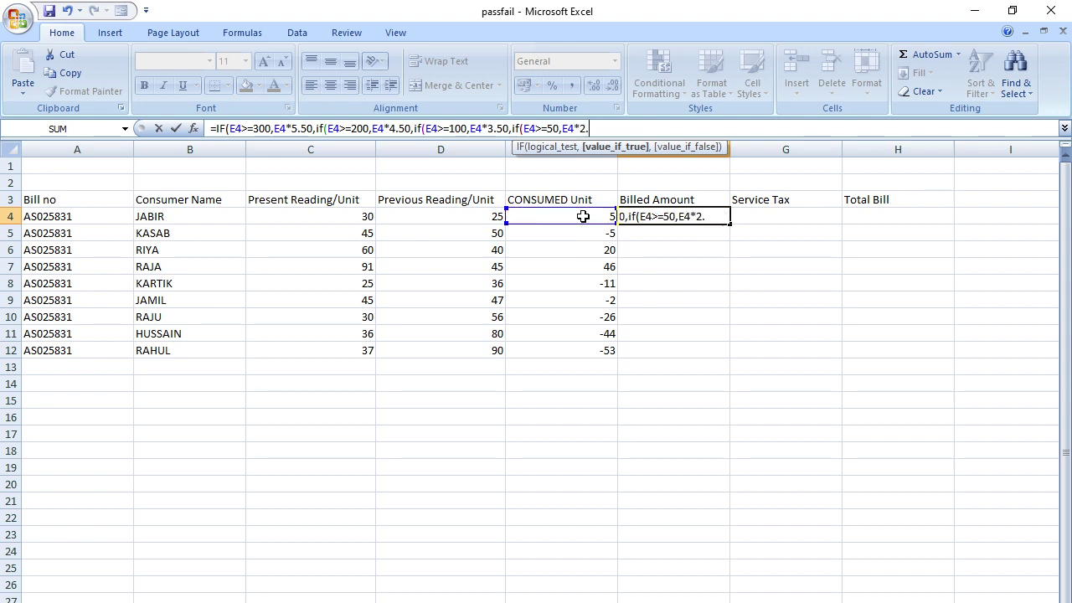
type("50,")
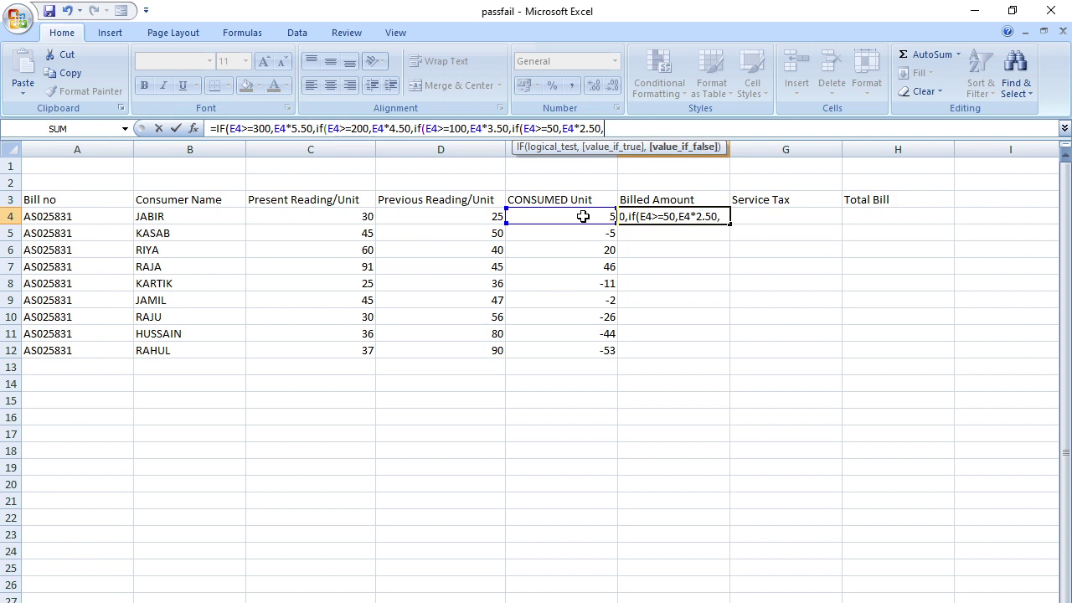
Finish the F4 formula with E4*2 as the fallback amount, close all four IF functions and enter it.
left_click(583, 216)
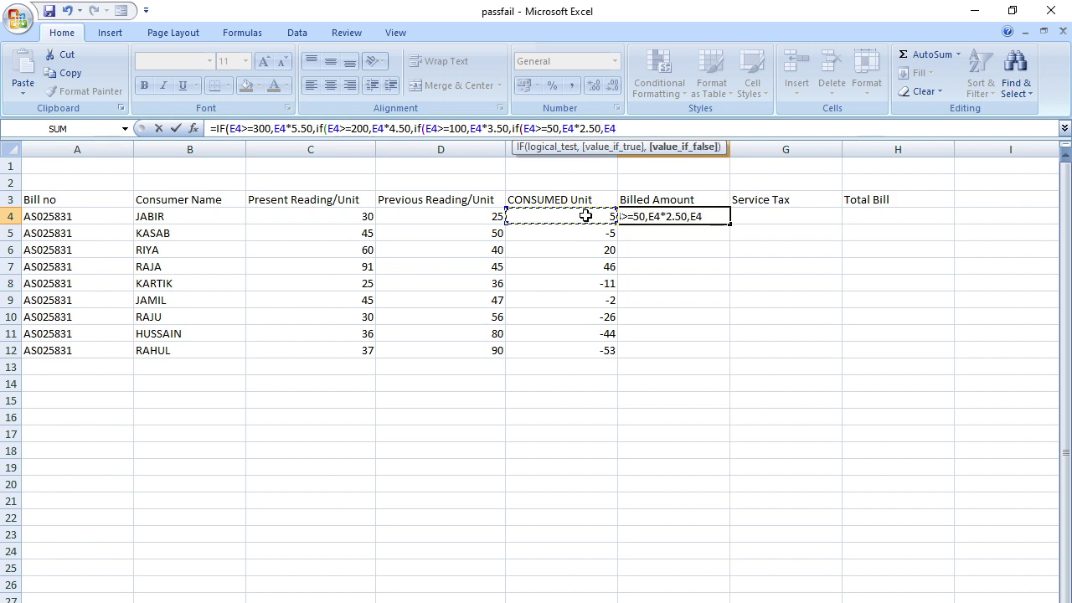
type("*2")
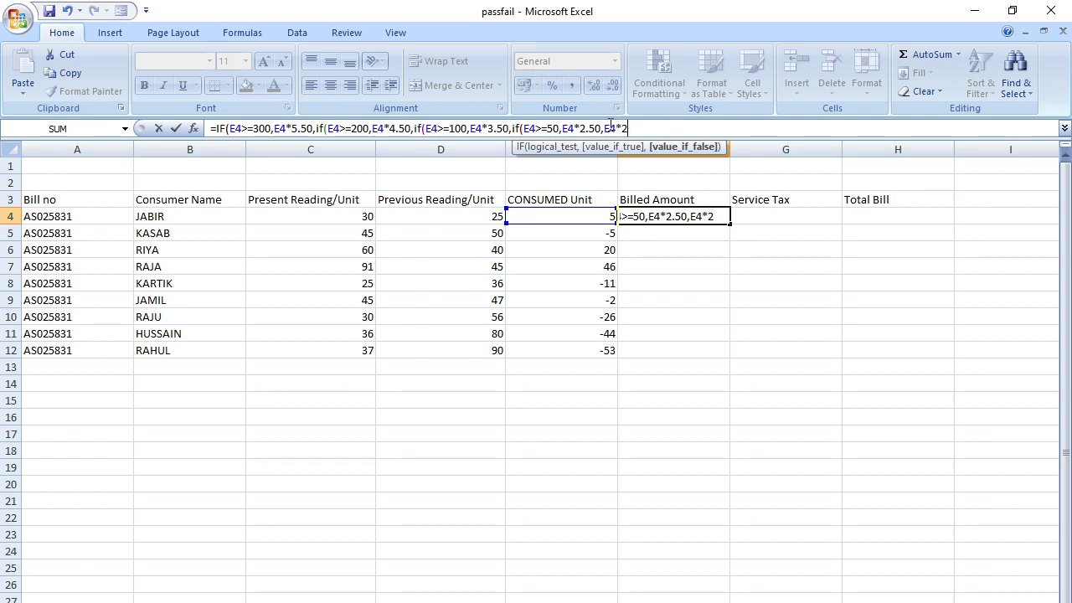
type("))))")
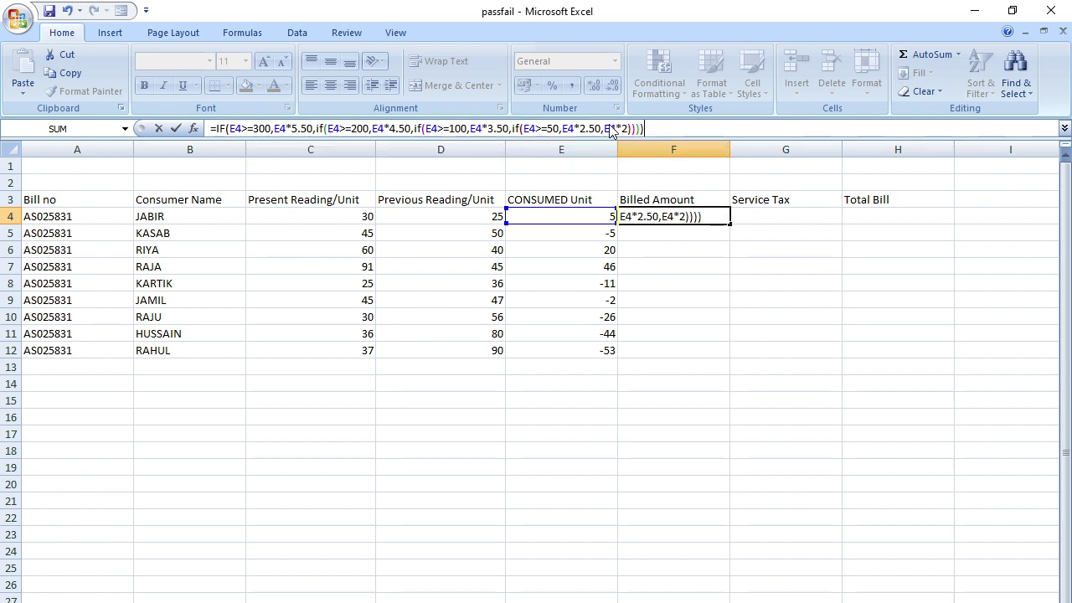
key("Return")
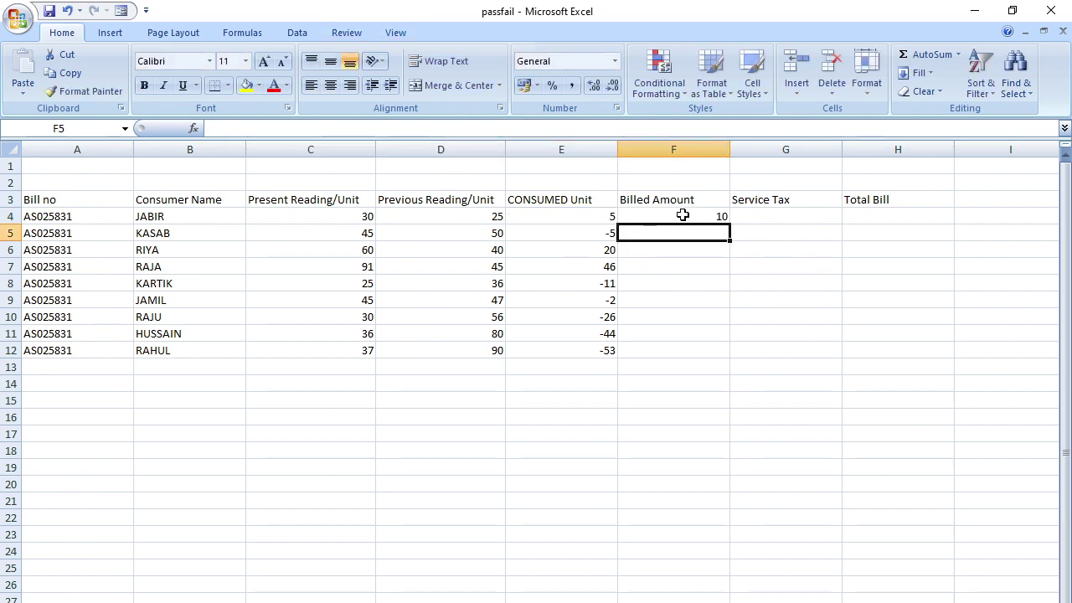
Fill the Billed Amount formula from cell F4 down to F12.
left_click(718, 214)
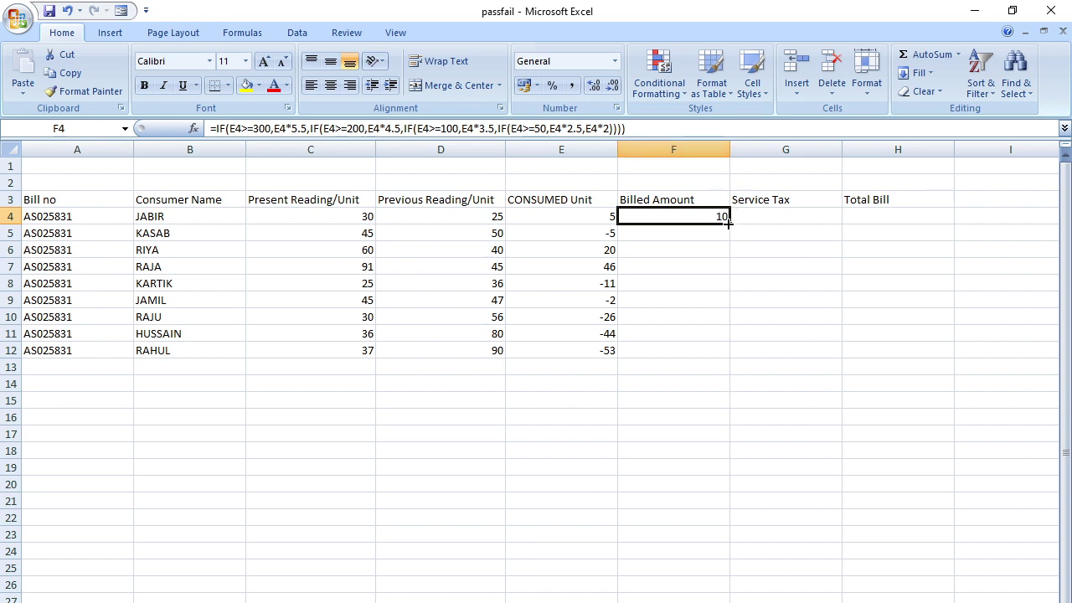
left_click_drag(727, 227, 728, 358)
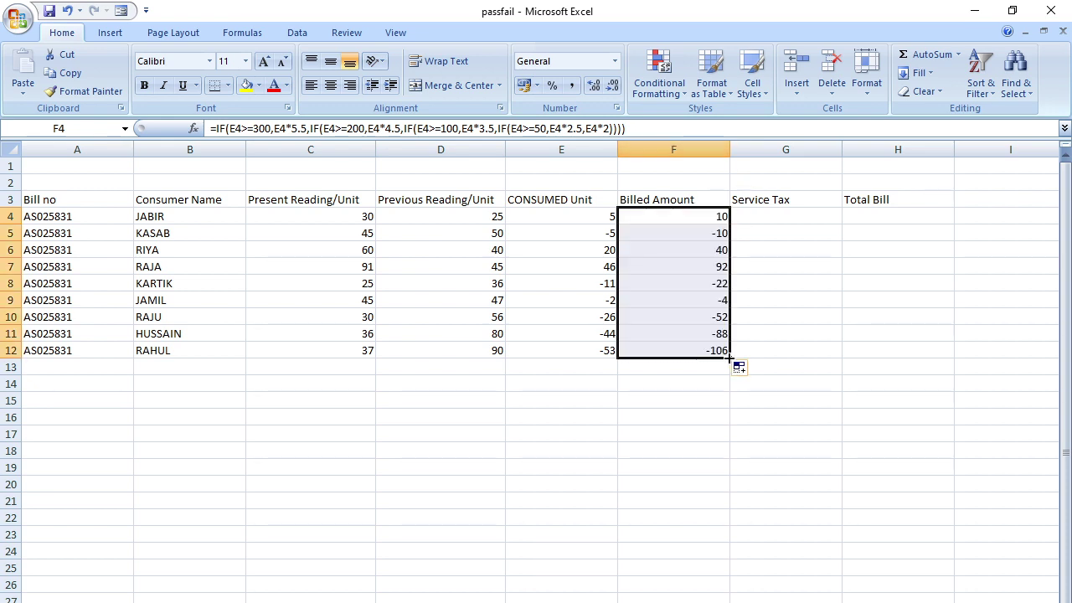
Calculate the Service Tax in G4 with the formula =F4*11.50% and fill it down to G12.
left_click(782, 221)
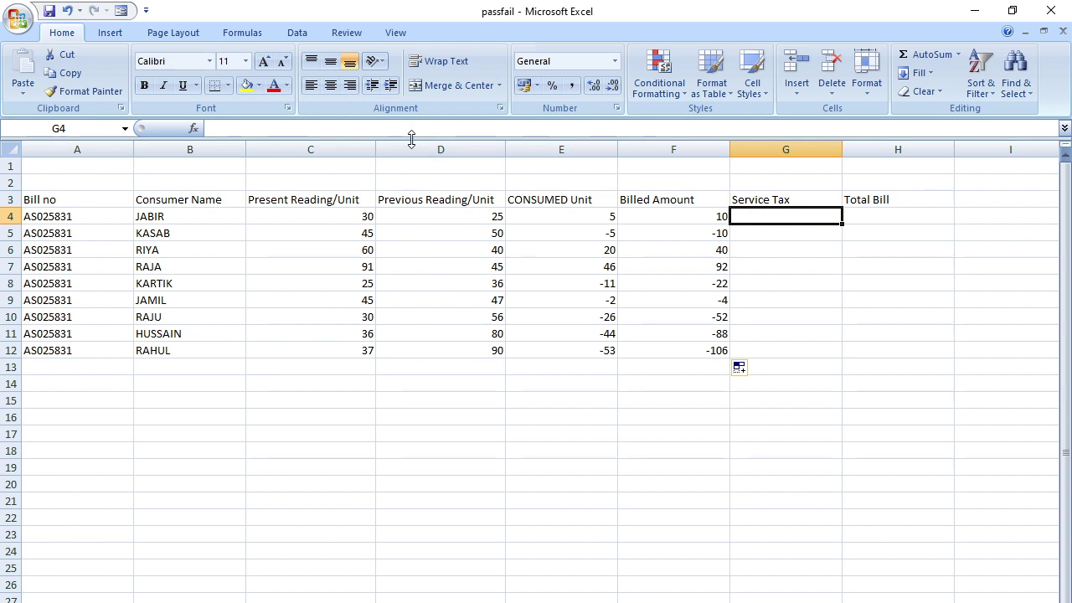
left_click(235, 132)
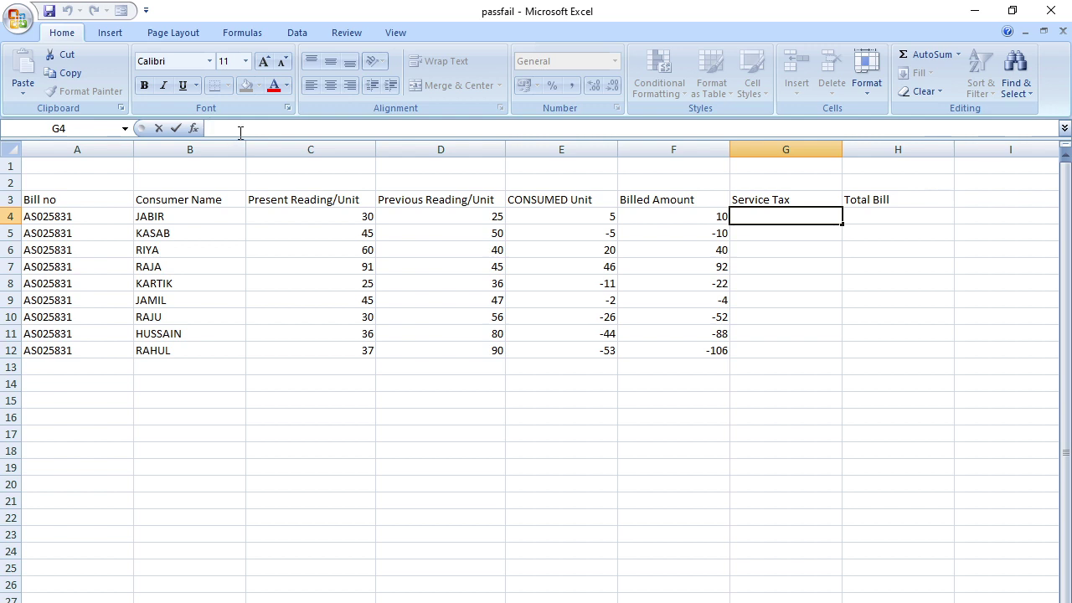
type("=")
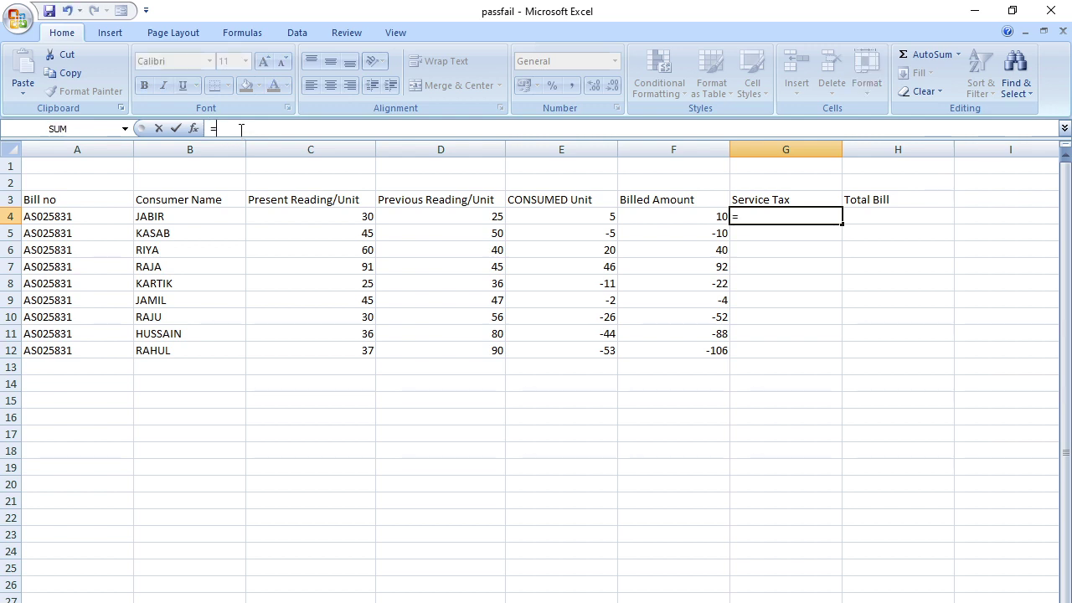
left_click(647, 218)
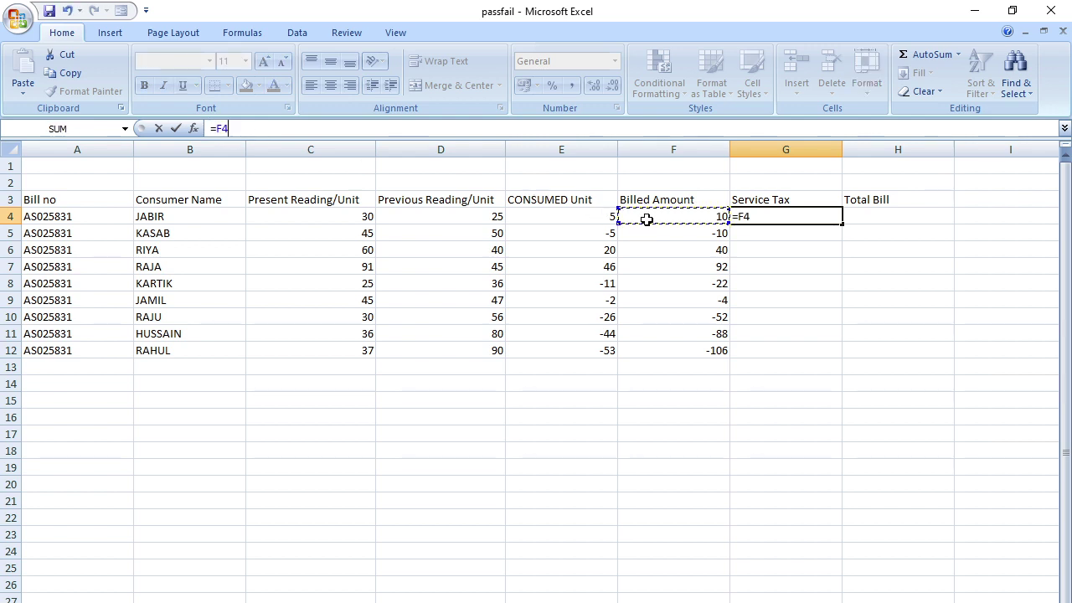
type("*11.50")
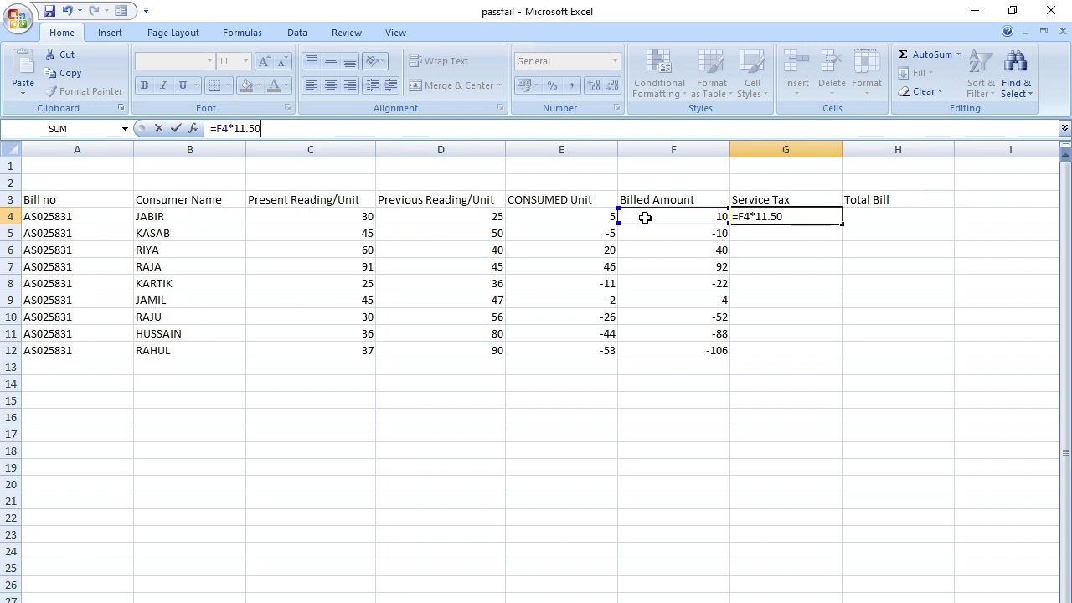
type("%")
key("Return")
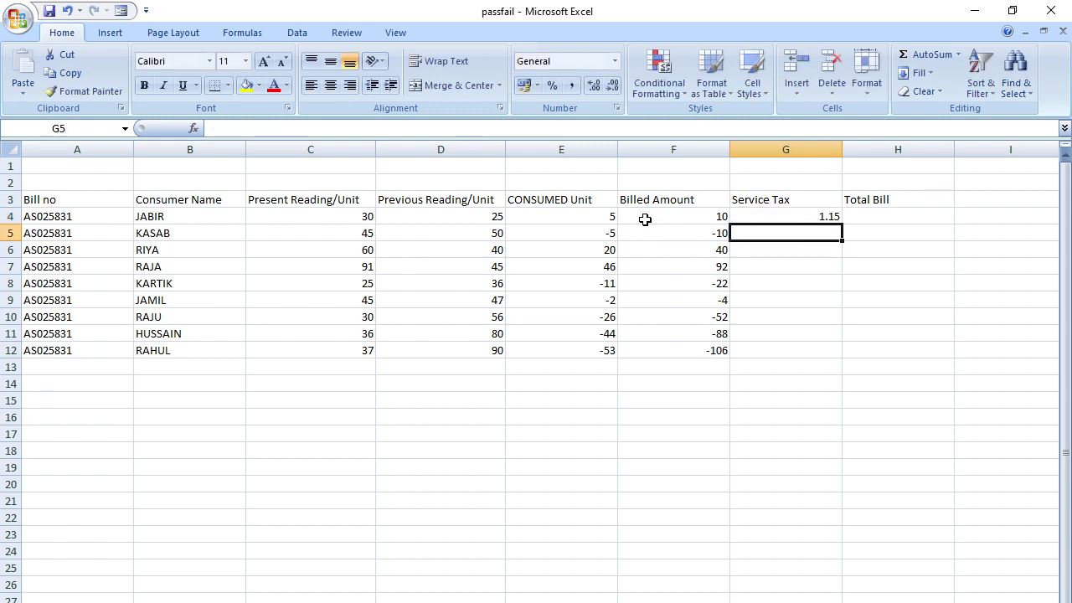
left_click(787, 214)
left_click_drag(841, 229, 839, 366)
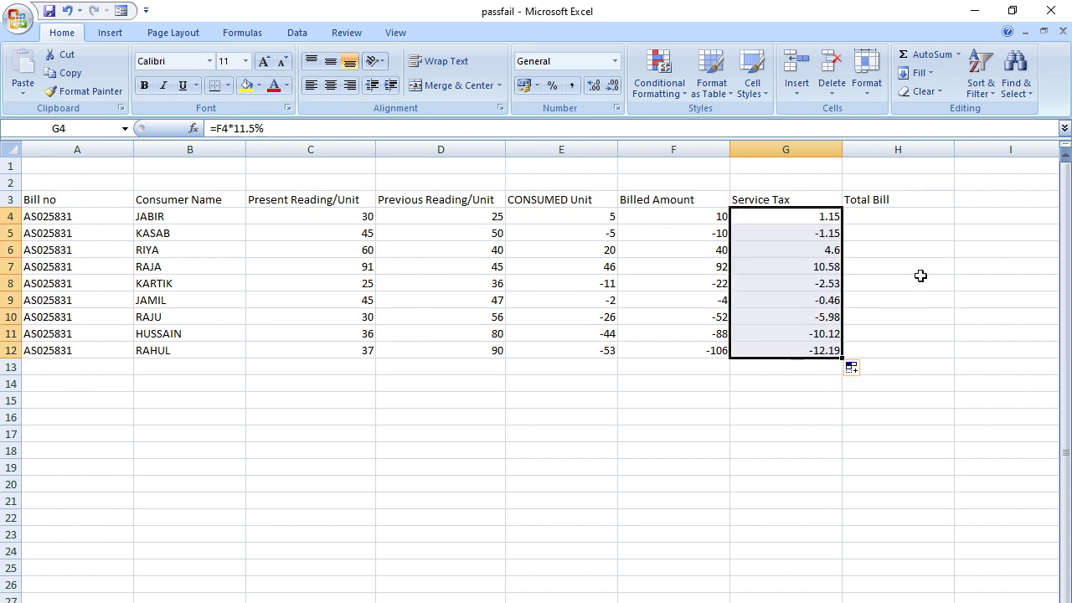
Calculate the Total Bill in H4 with the formula =(F4+G4) and fill it down to H12.
left_click(878, 215)
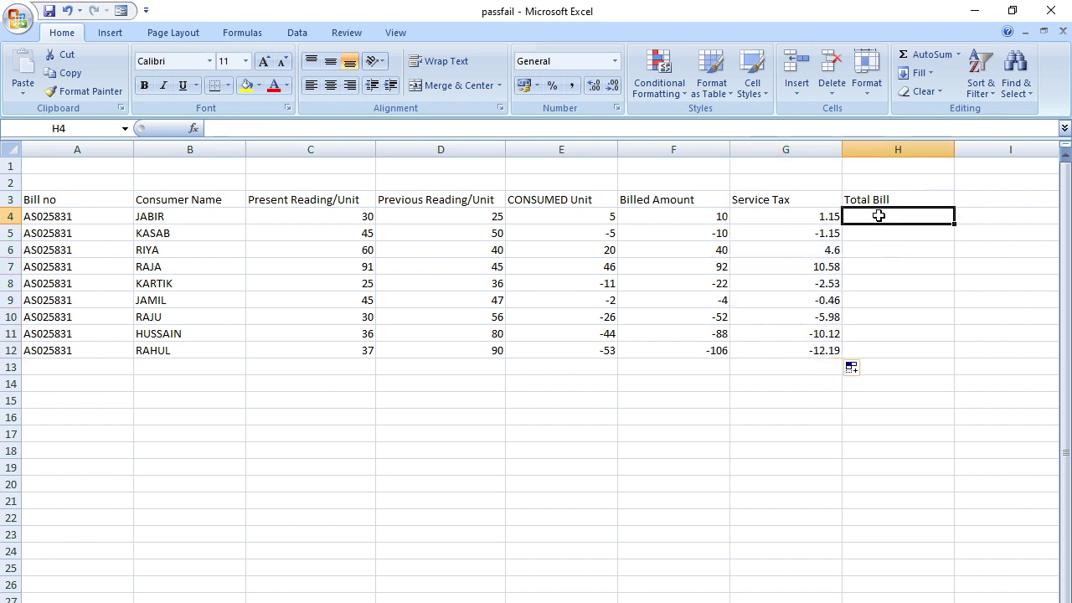
left_click(229, 128)
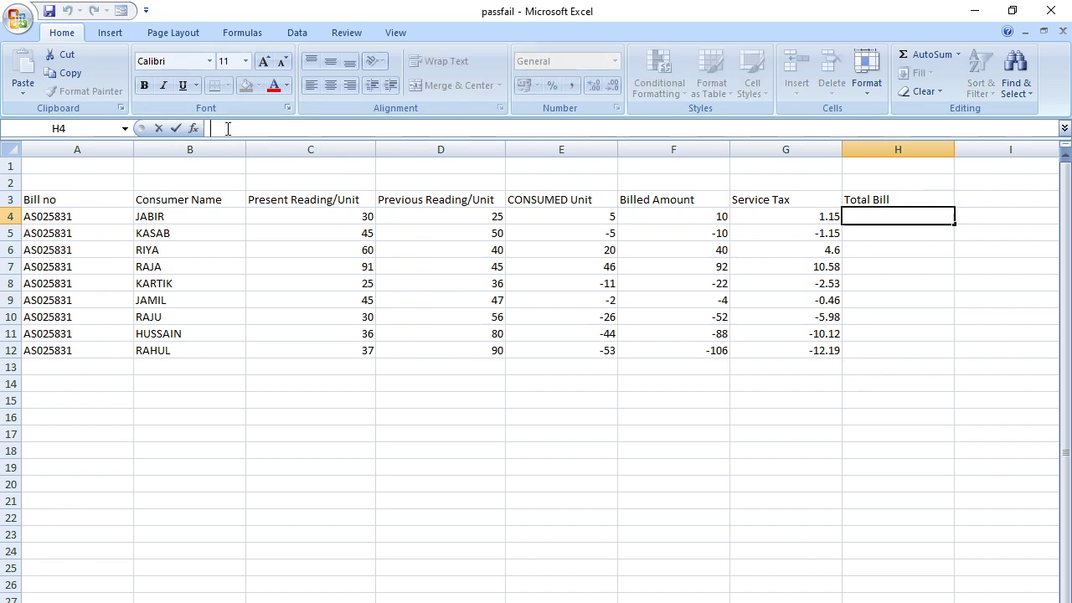
type("=")
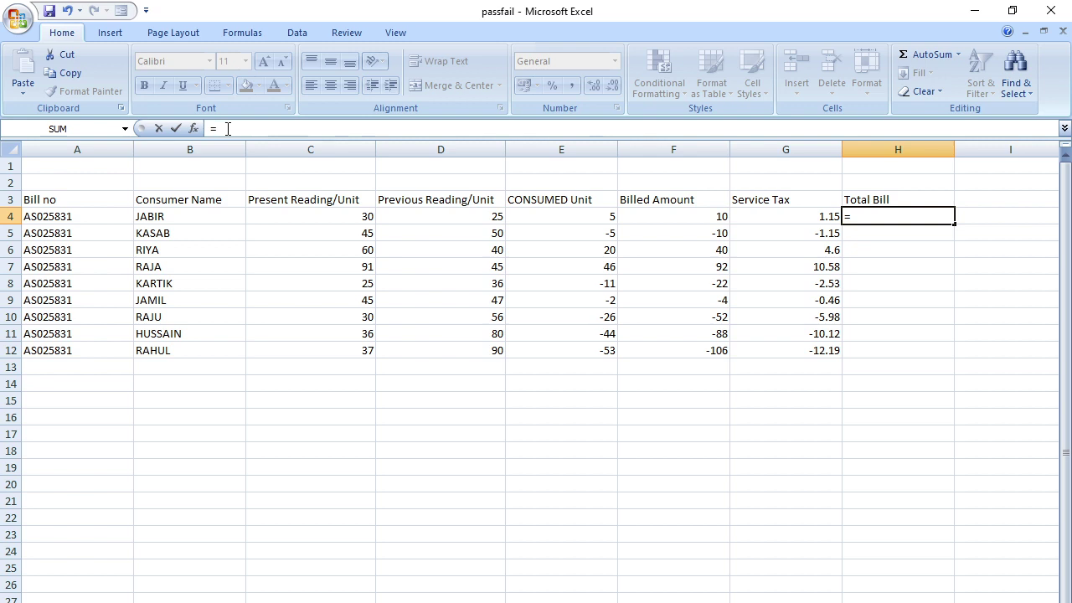
type("(")
left_click(658, 215)
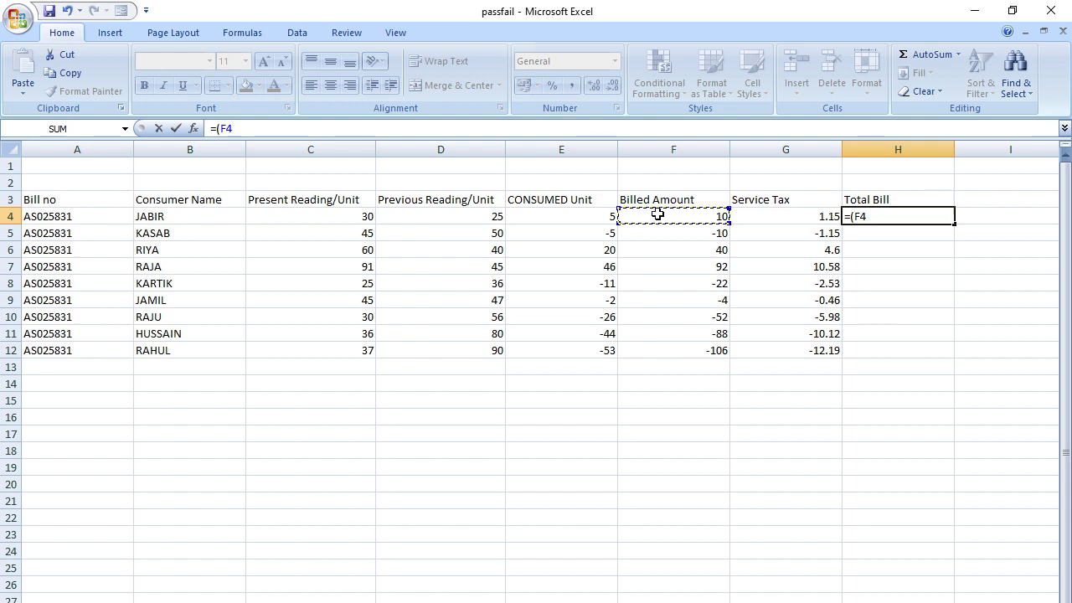
type("+")
left_click(801, 220)
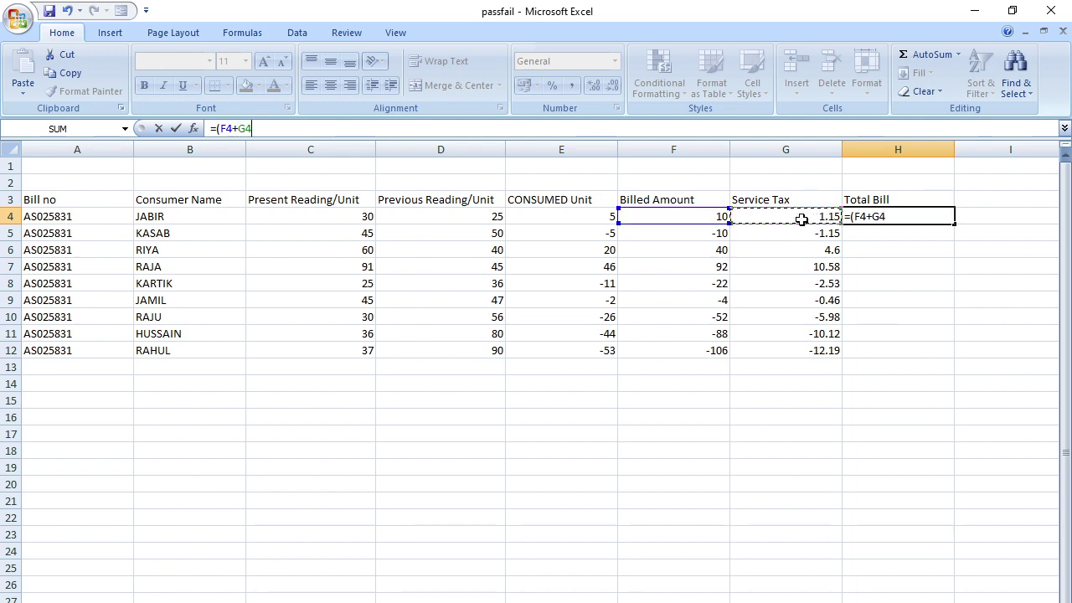
type(")")
key("Return")
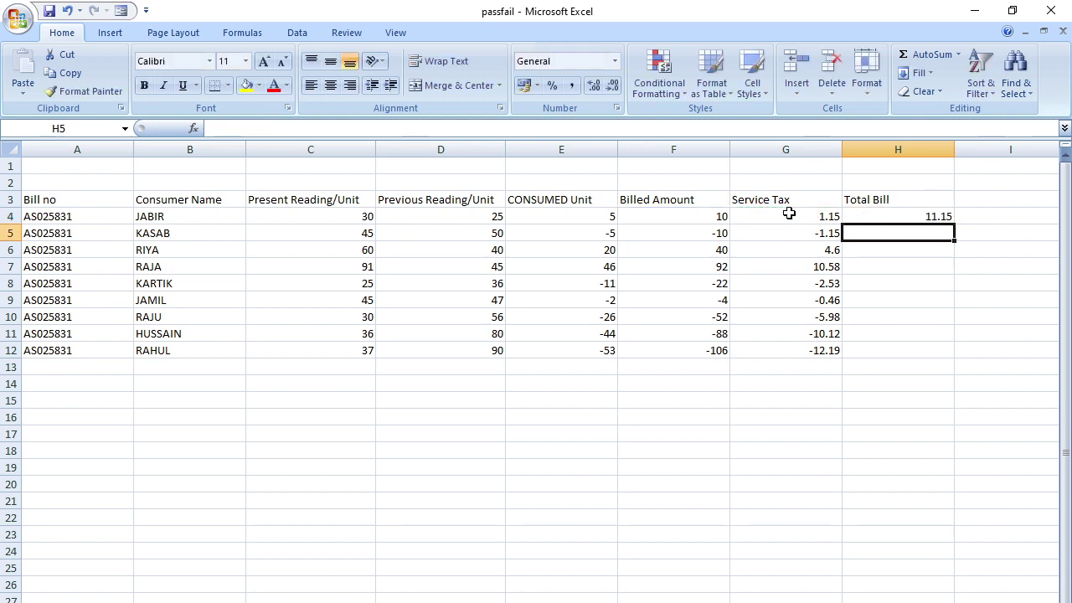
left_click(900, 216)
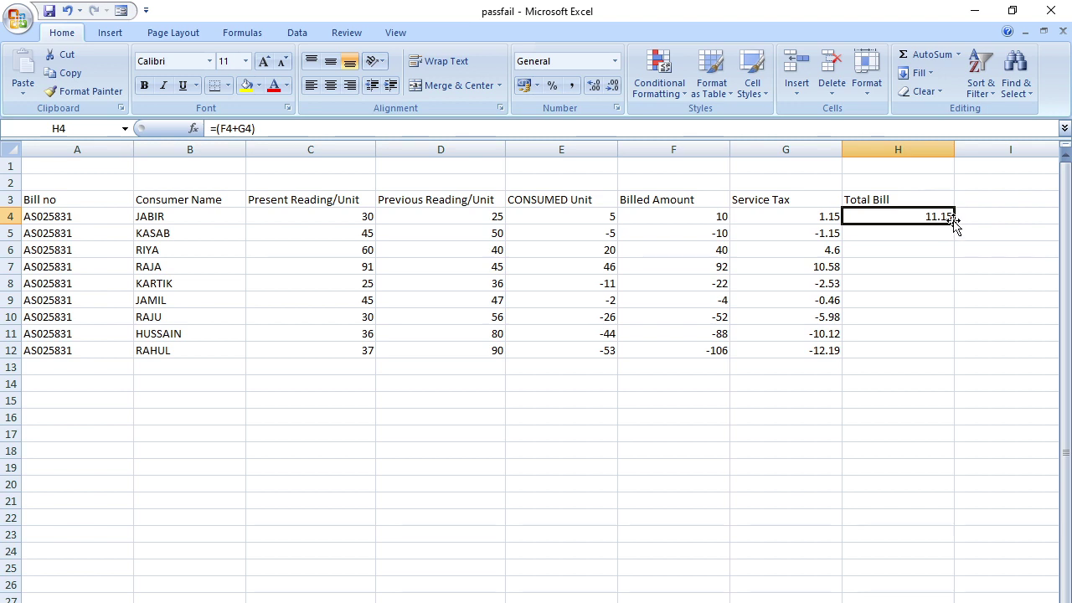
left_click_drag(954, 226, 957, 360)
left_click_drag(560, 401, 545, 377)
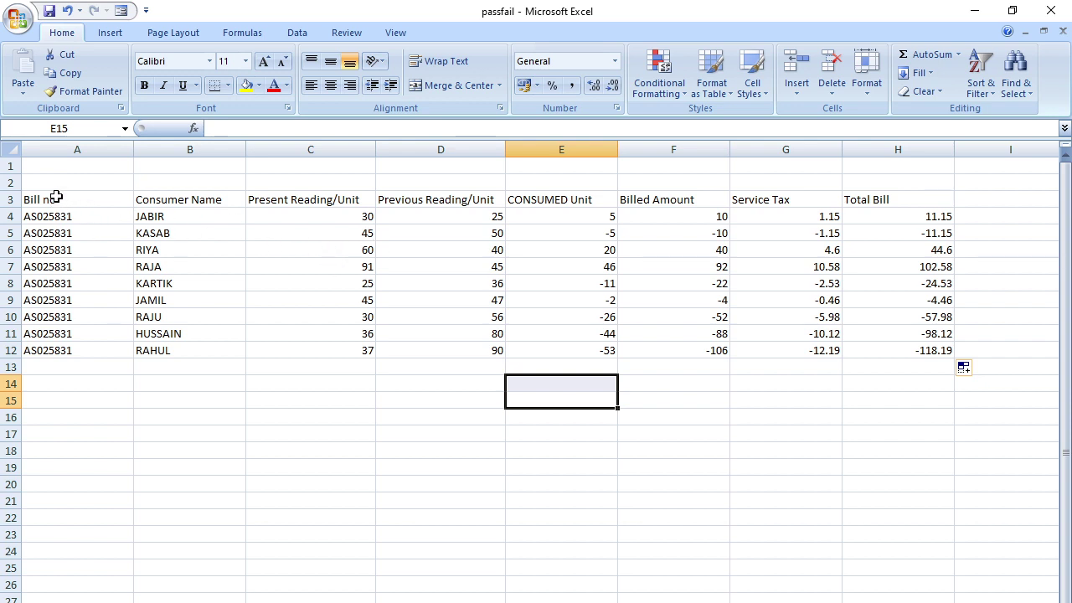
Apply All Borders to the whole billing table, A3:H12.
left_click_drag(51, 198, 932, 349)
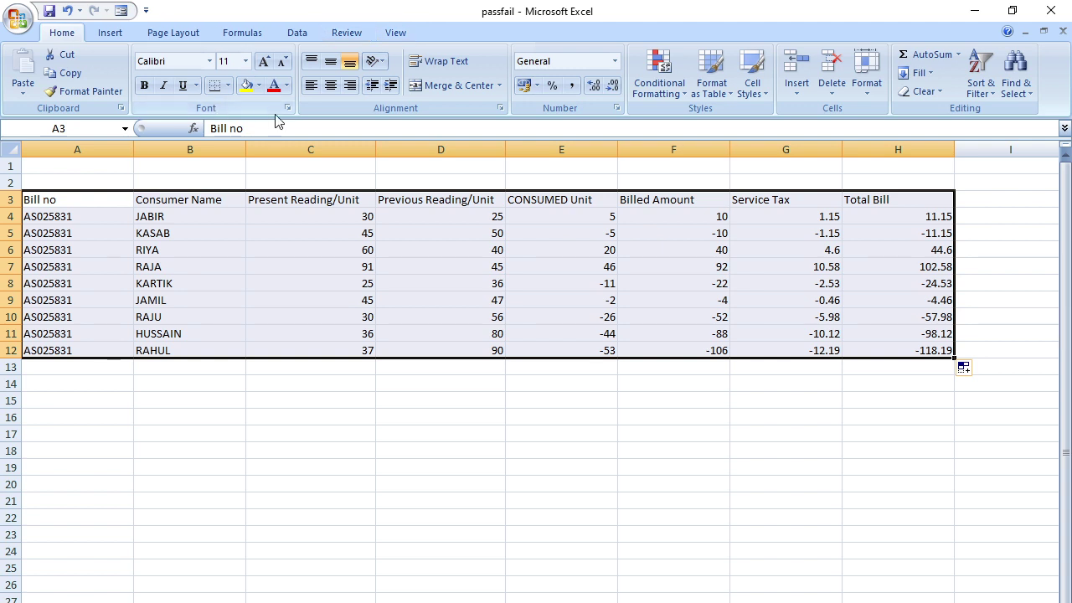
left_click(227, 86)
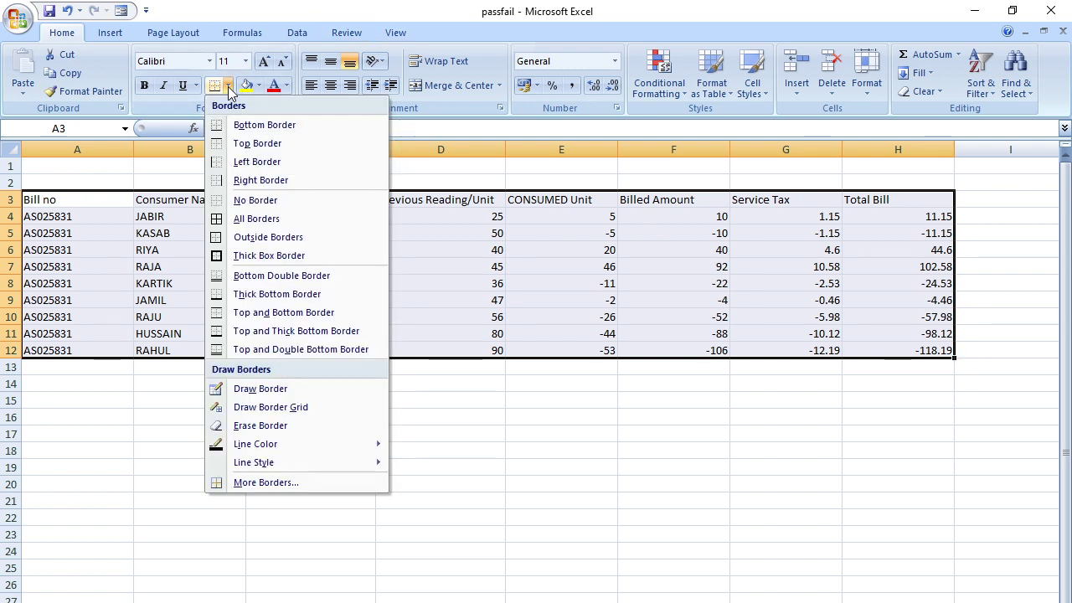
left_click(291, 220)
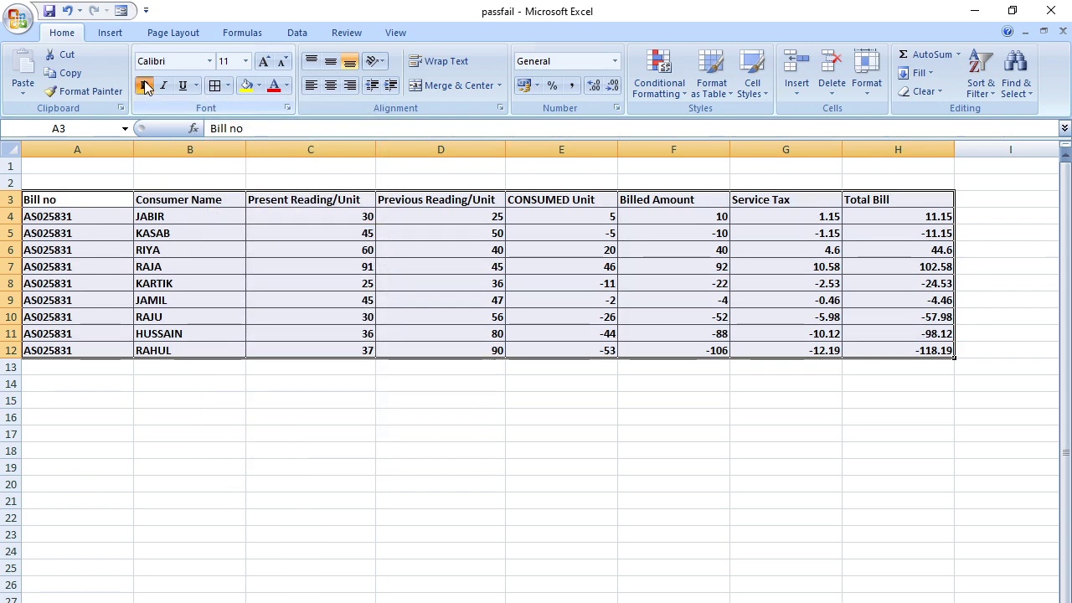
Widen all columns of the sheet equally to roughly twice the width of column A.
left_click(11, 149)
left_click_drag(136, 145, 252, 155)
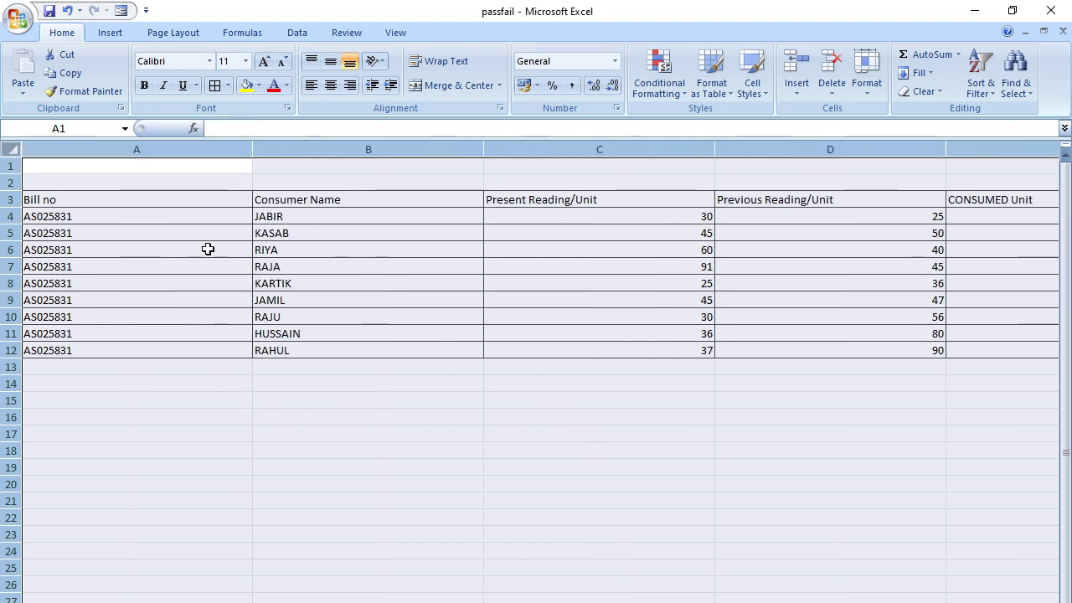
Center the contents of the whole sheet horizontally and vertically and make them bold.
left_click(331, 84)
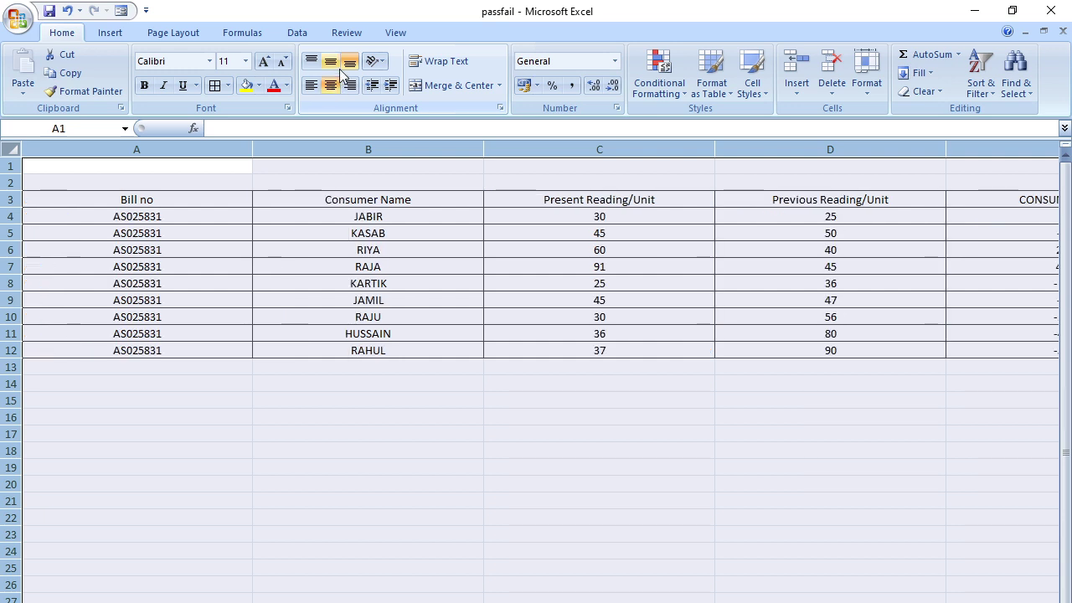
left_click(335, 63)
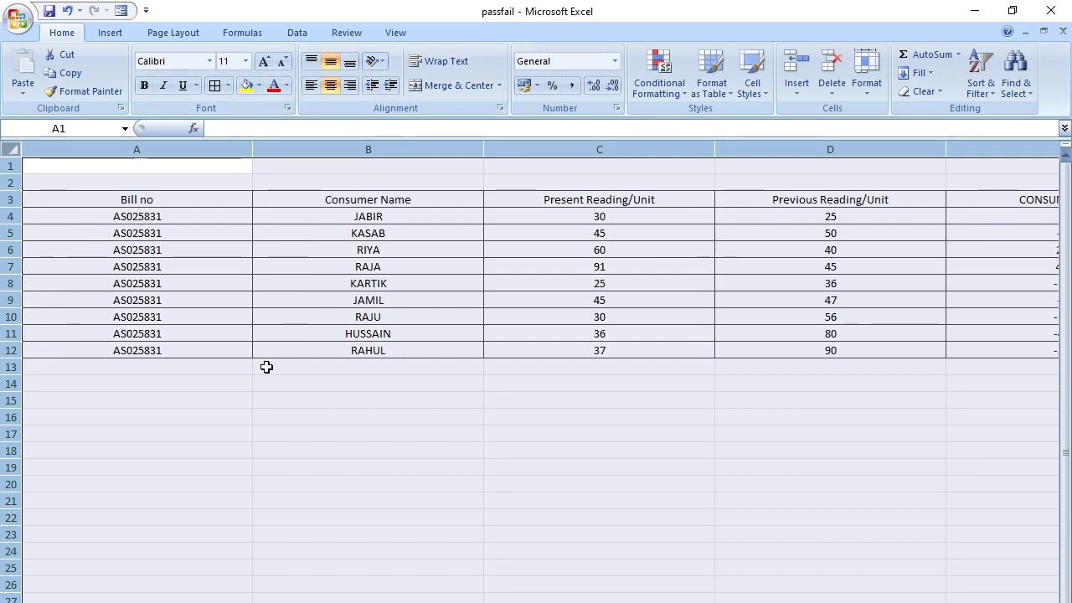
left_click(143, 84)
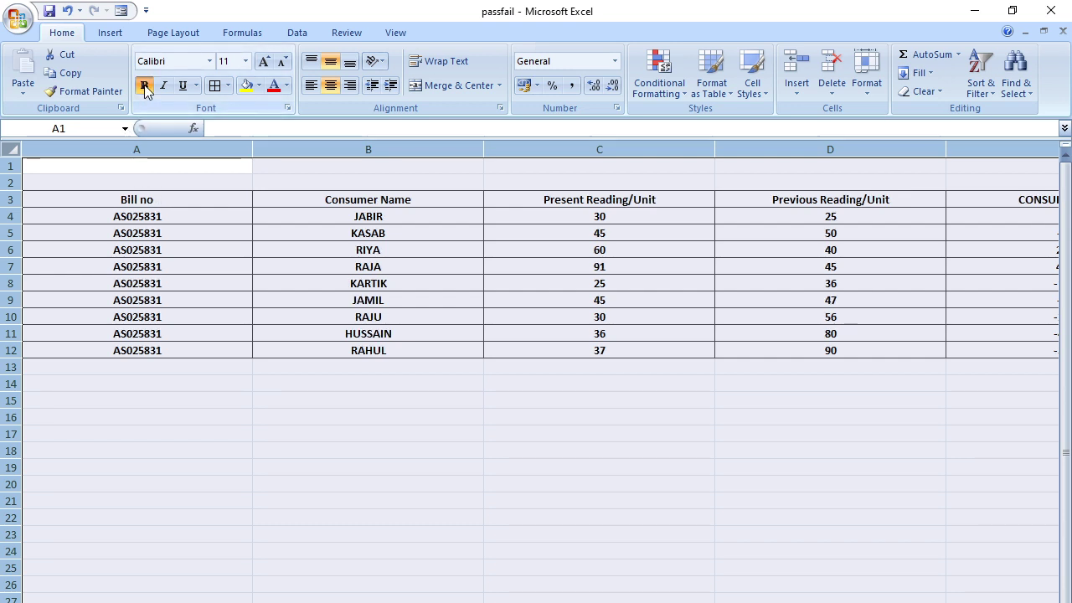
left_click(278, 413)
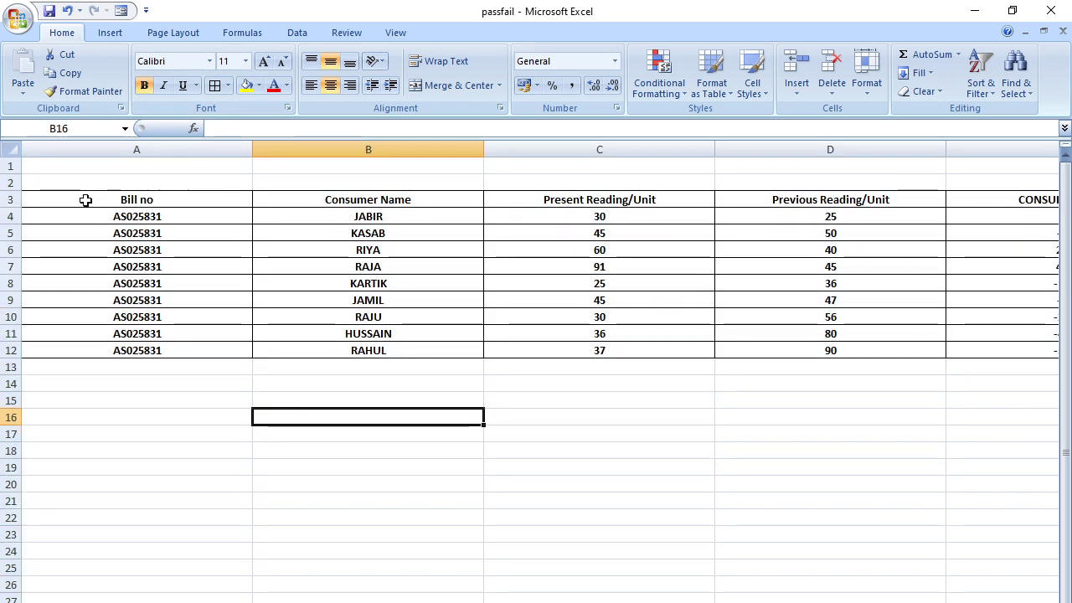
Increase the font size of the header row A3:H3 to 20.
left_click_drag(108, 199, 682, 196)
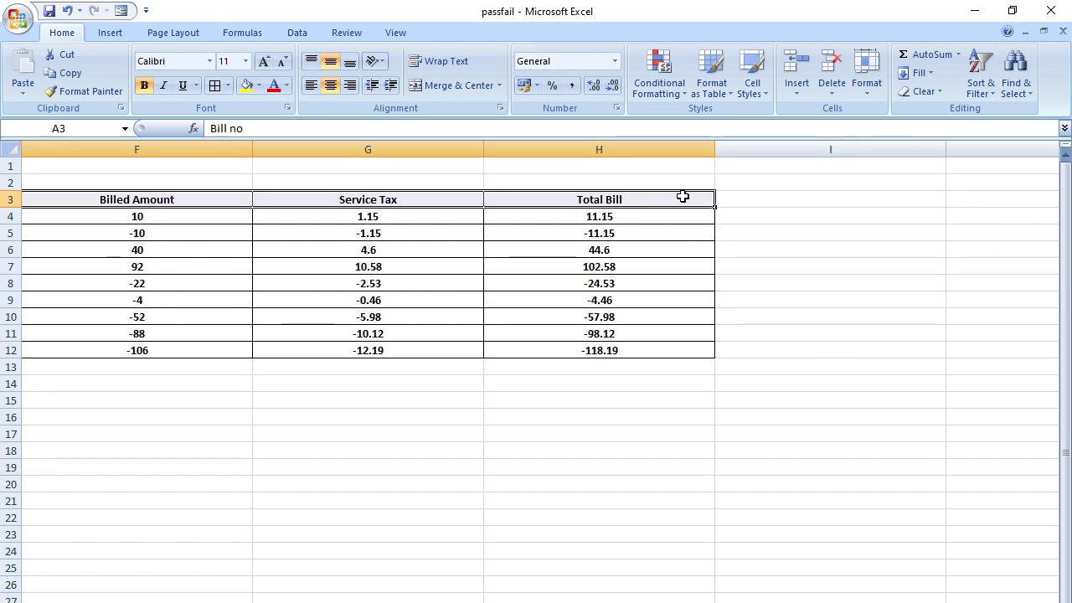
left_click(264, 63)
left_click(265, 65)
left_click(265, 64)
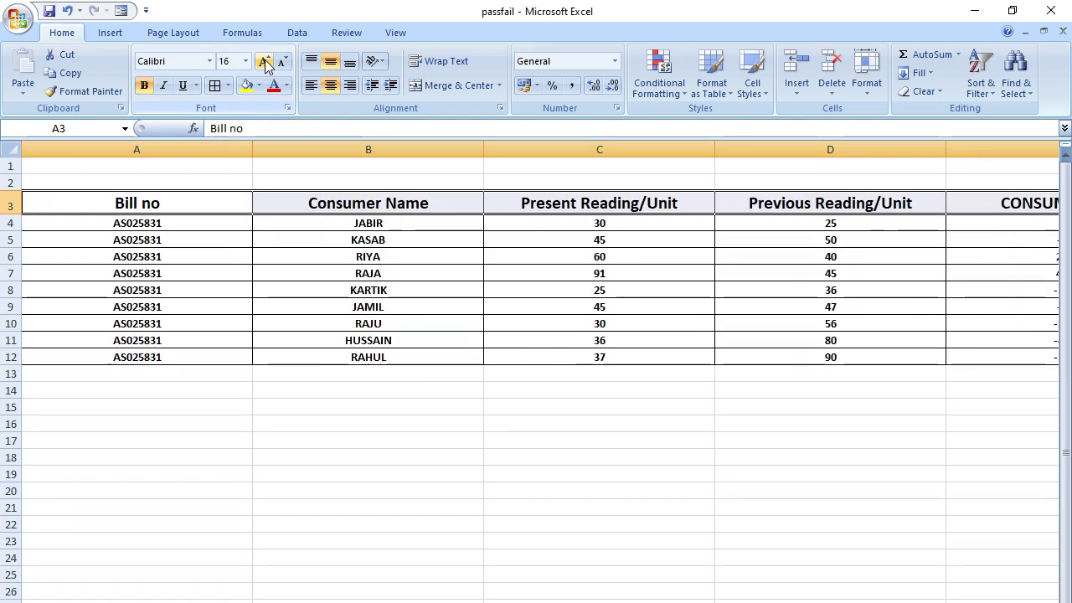
left_click(264, 64)
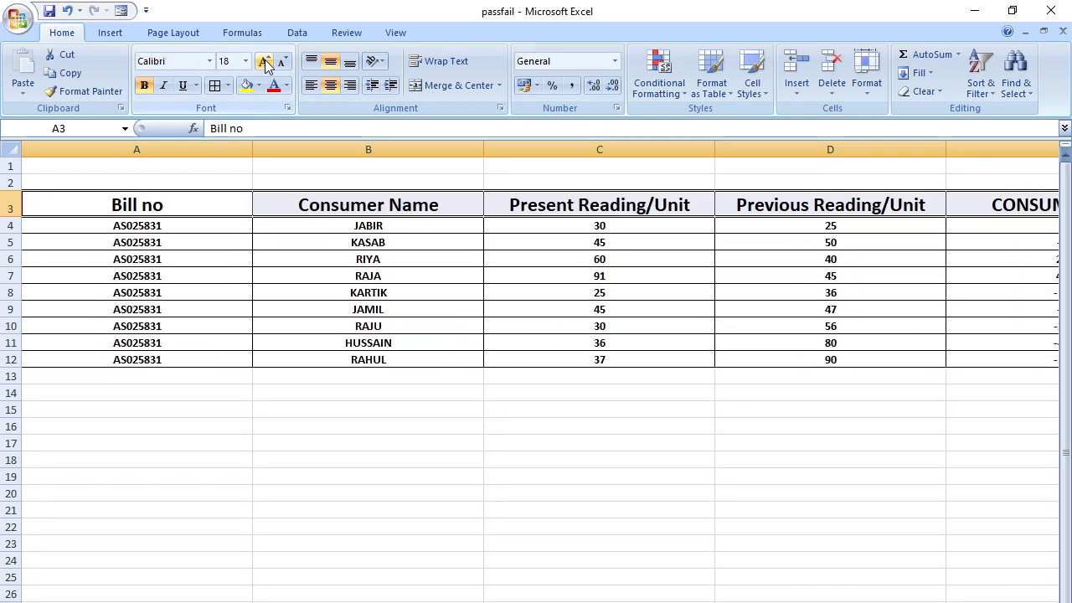
left_click(264, 64)
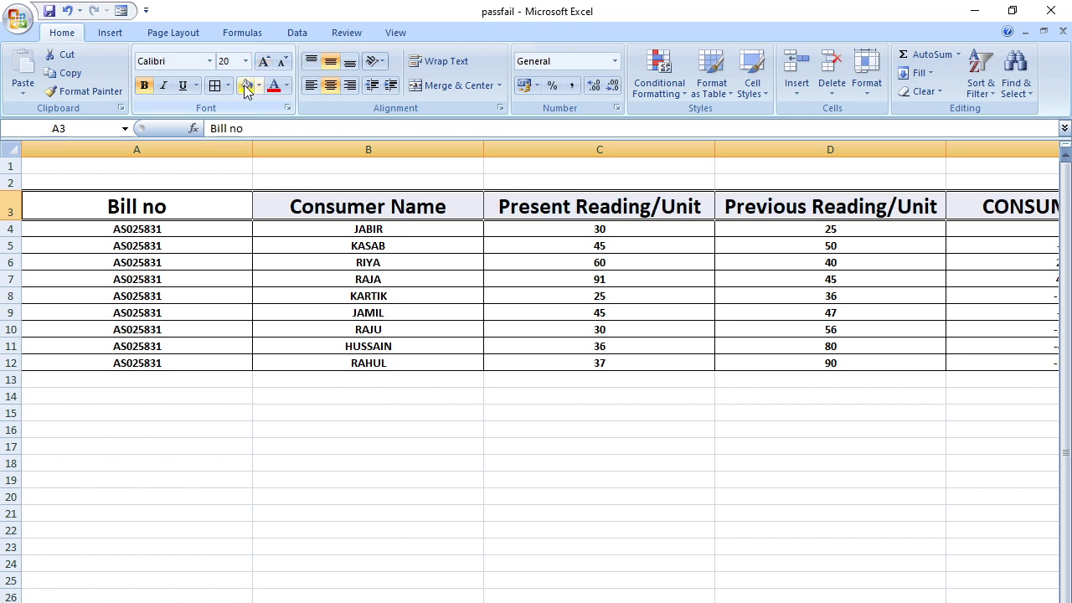
Fill the header row with the standard light green color.
left_click(259, 85)
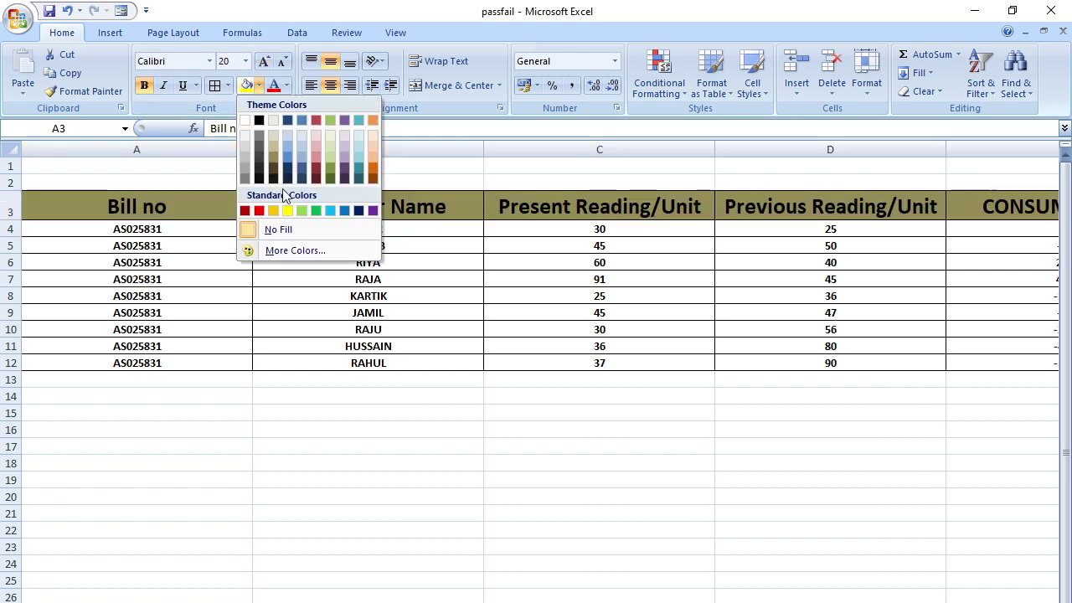
left_click(301, 209)
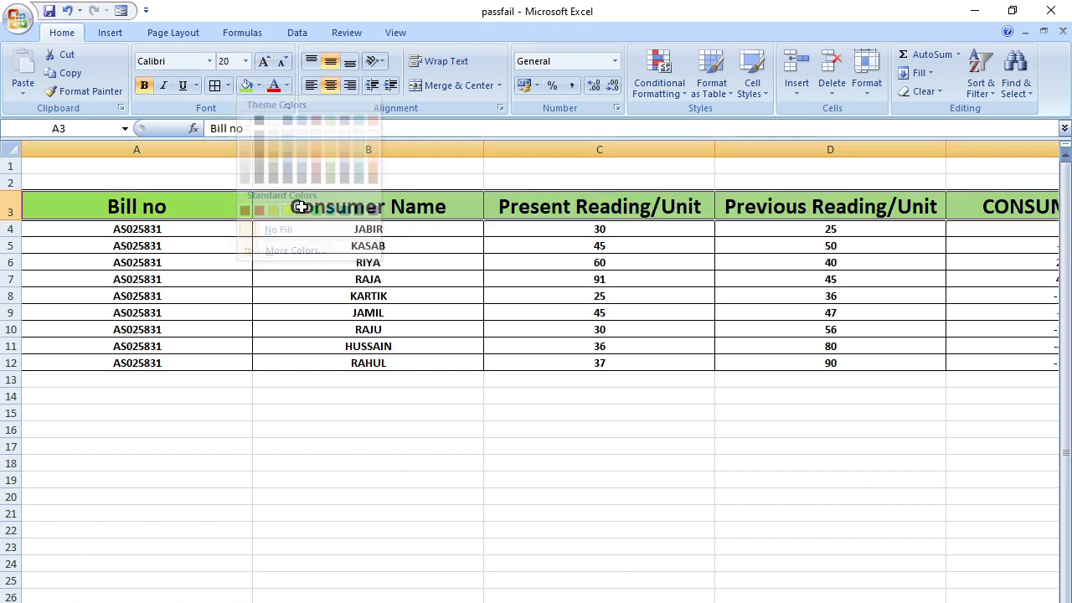
left_click(232, 349)
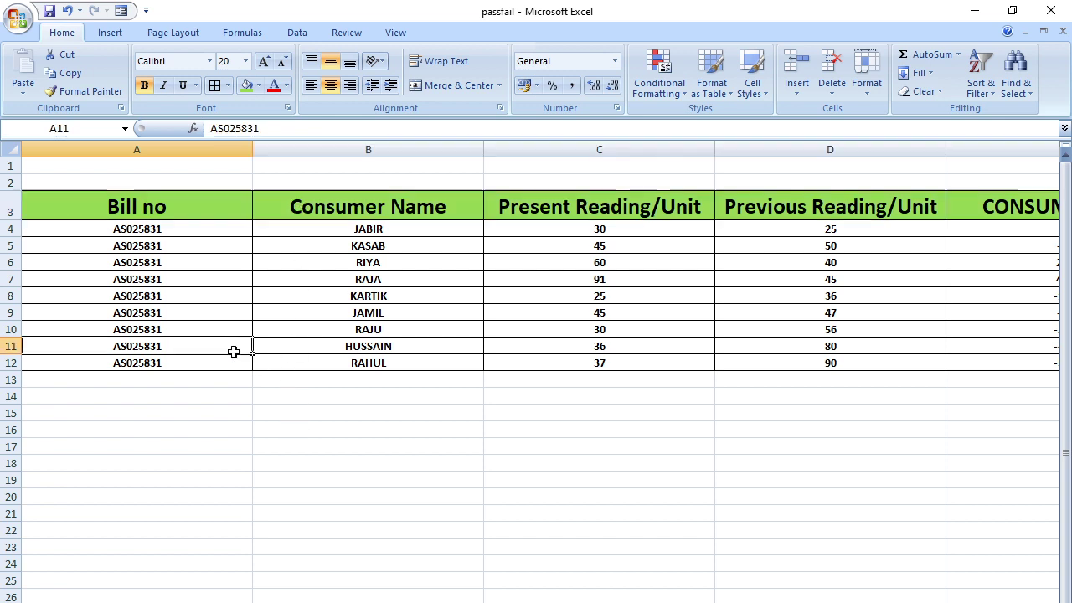
Change the font color of the data rows A4:H12 to red.
left_click(139, 226)
left_click_drag(140, 226, 570, 365)
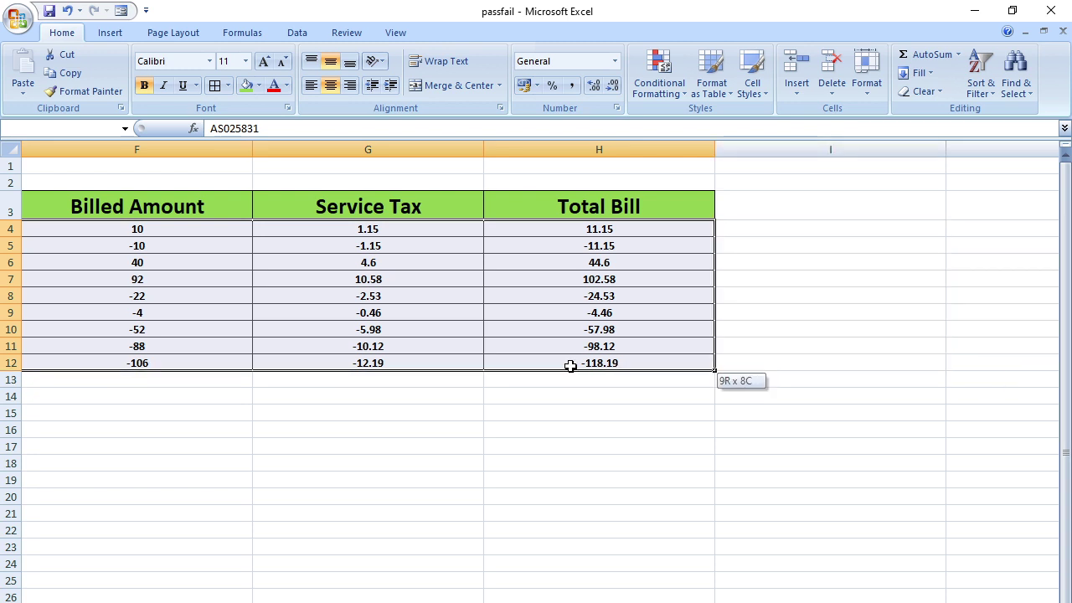
left_click(274, 86)
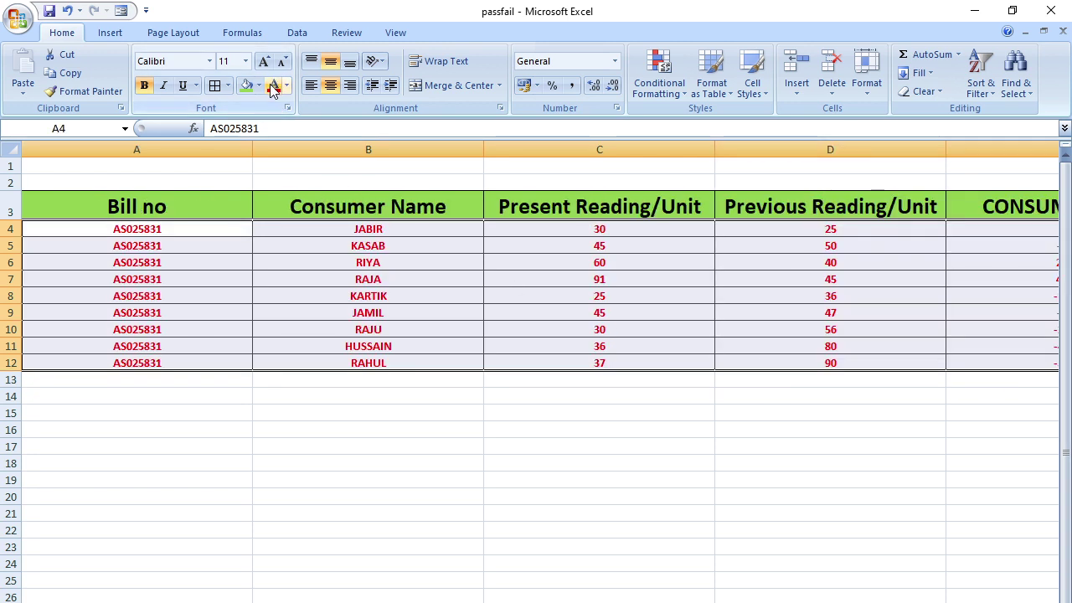
Fill the data rows A4:H12 with the lightest tint of the green theme color.
left_click(259, 85)
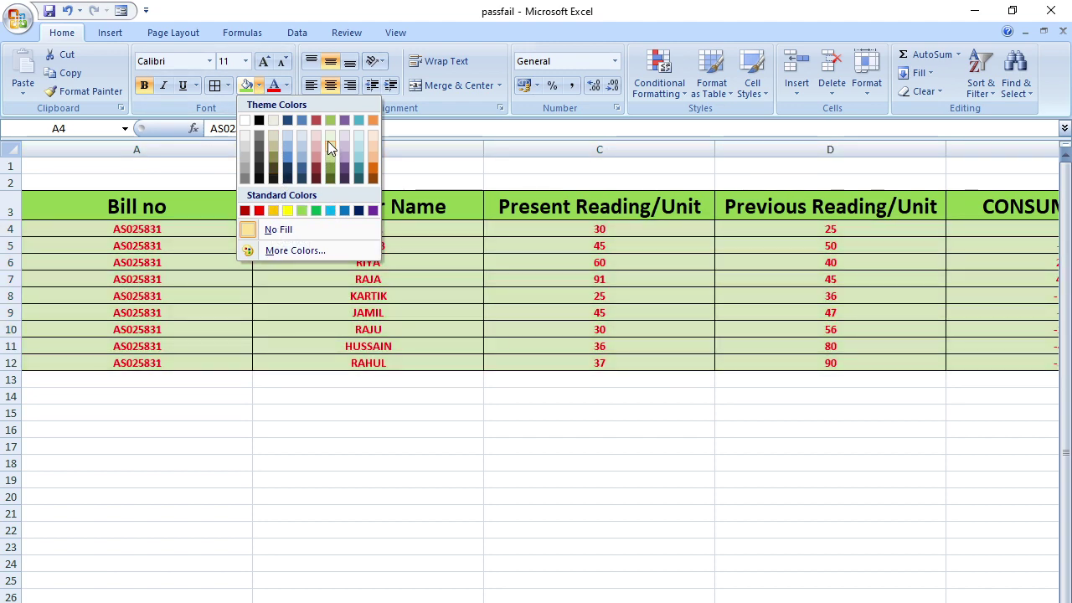
left_click(329, 132)
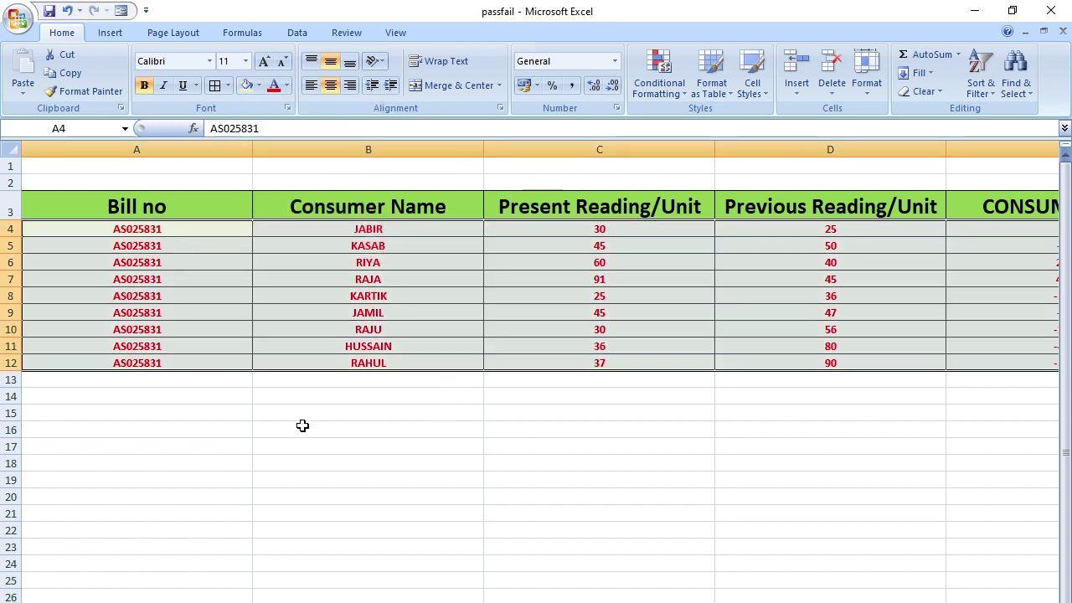
left_click_drag(93, 509, 92, 446)
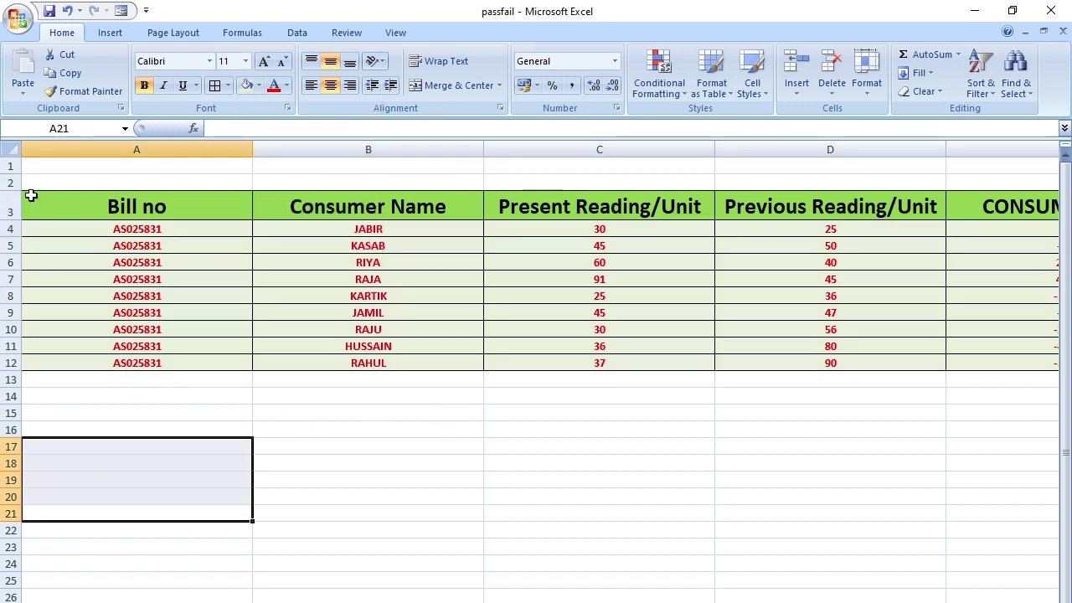
Increase the height of all worksheet rows evenly, keeping the table down to row 12 within one screen.
left_click(11, 150)
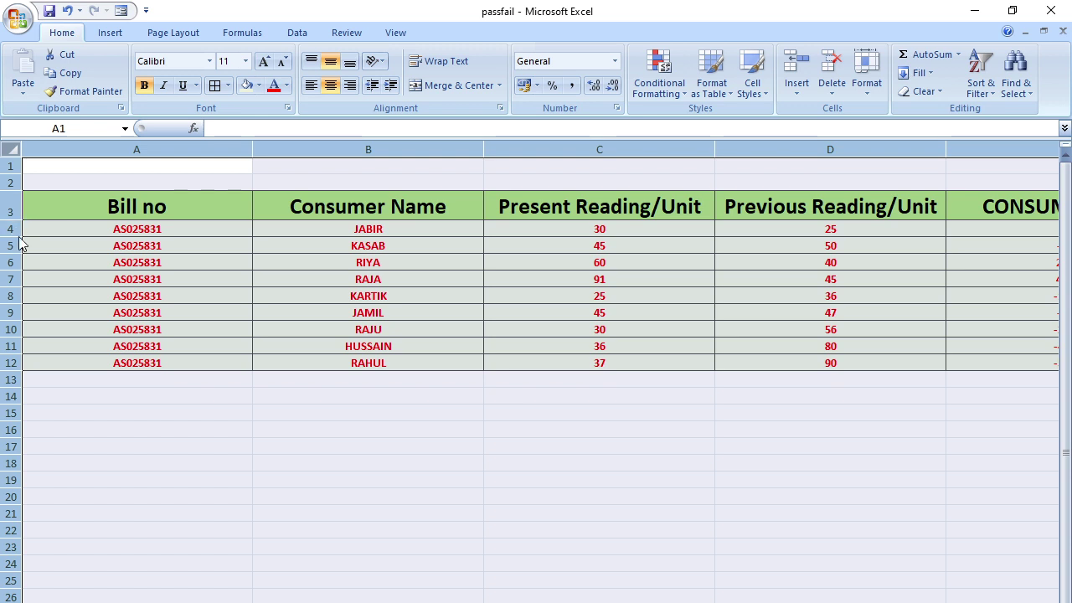
left_click_drag(18, 238, 17, 281)
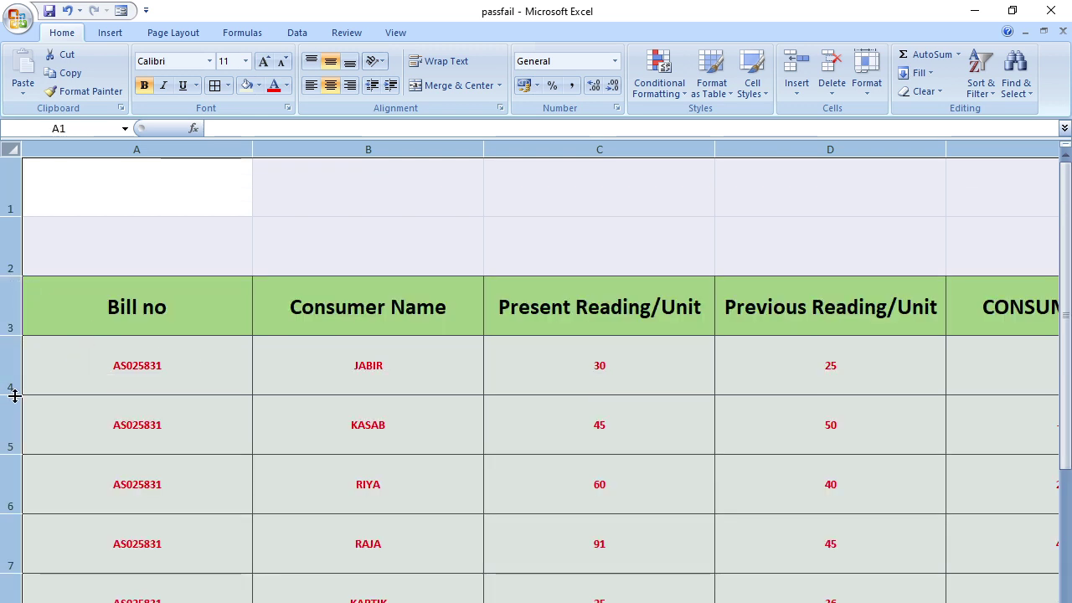
left_click_drag(11, 393, 11, 349)
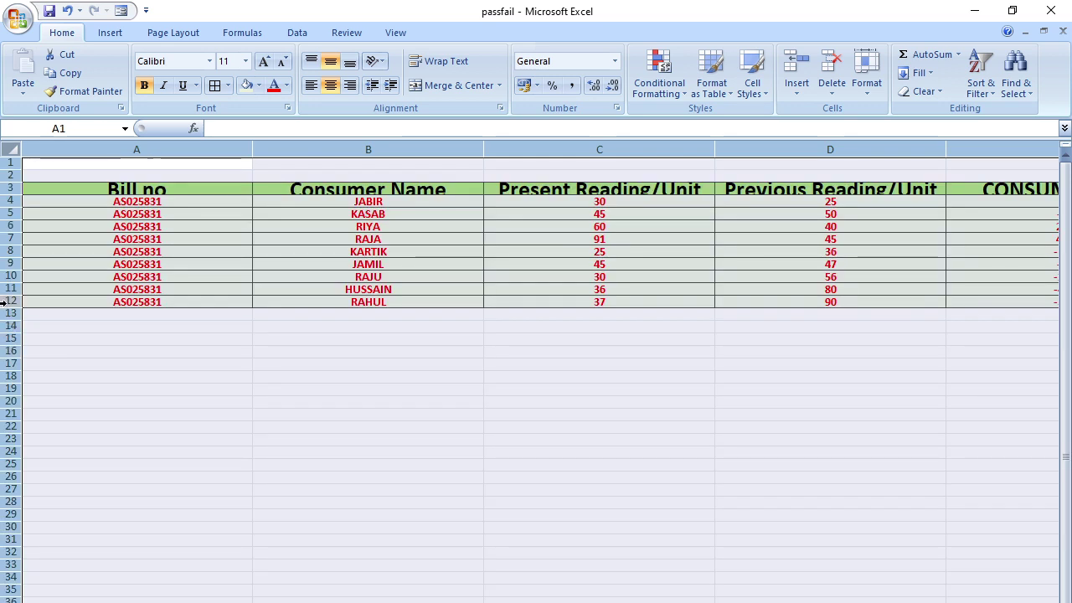
left_click_drag(10, 295, 20, 338)
scroll(215, 579, "down", 3)
scroll(30, 320, "up", 1)
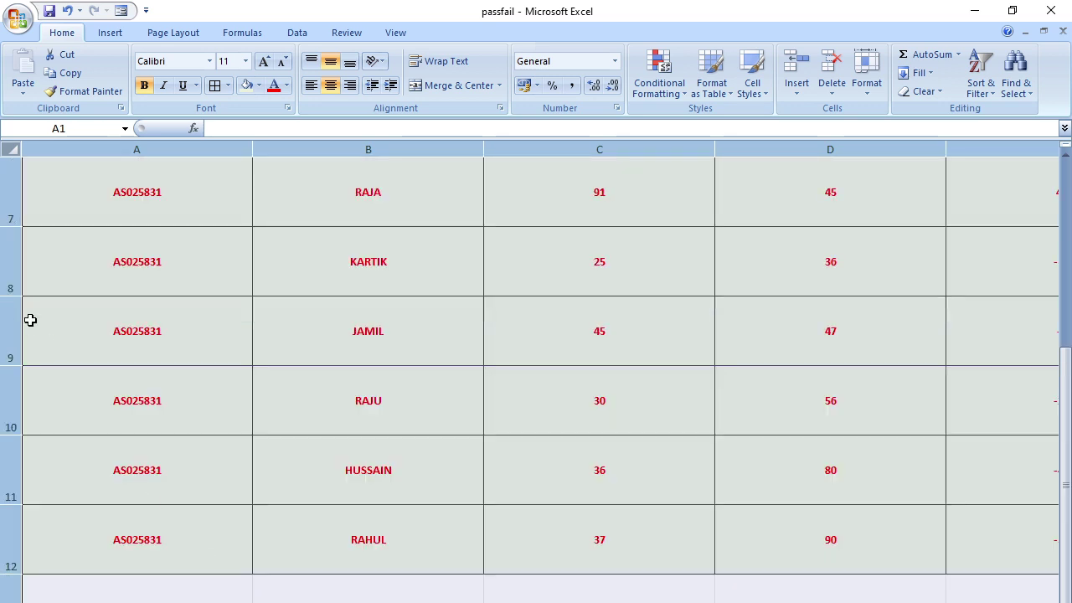
left_click_drag(19, 436, 12, 414)
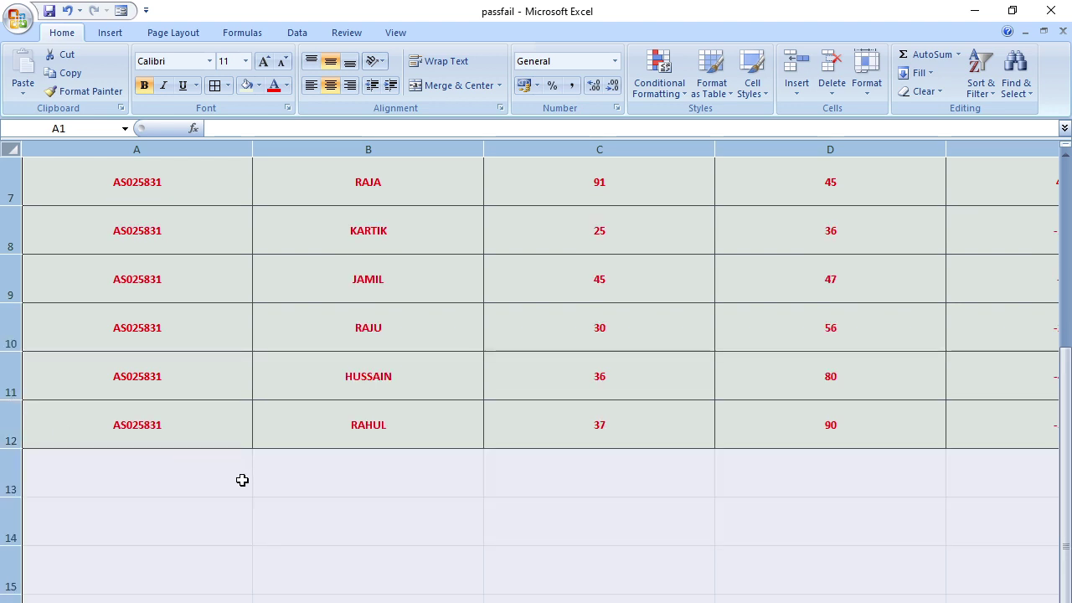
scroll(239, 478, "up", 2)
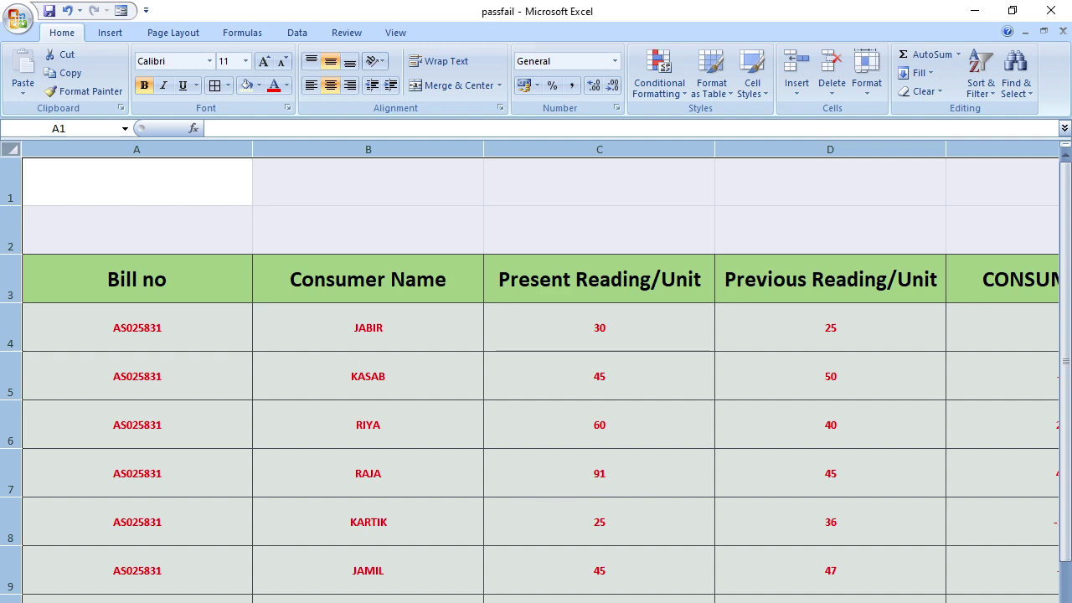
scroll(540, 377, "right", 4)
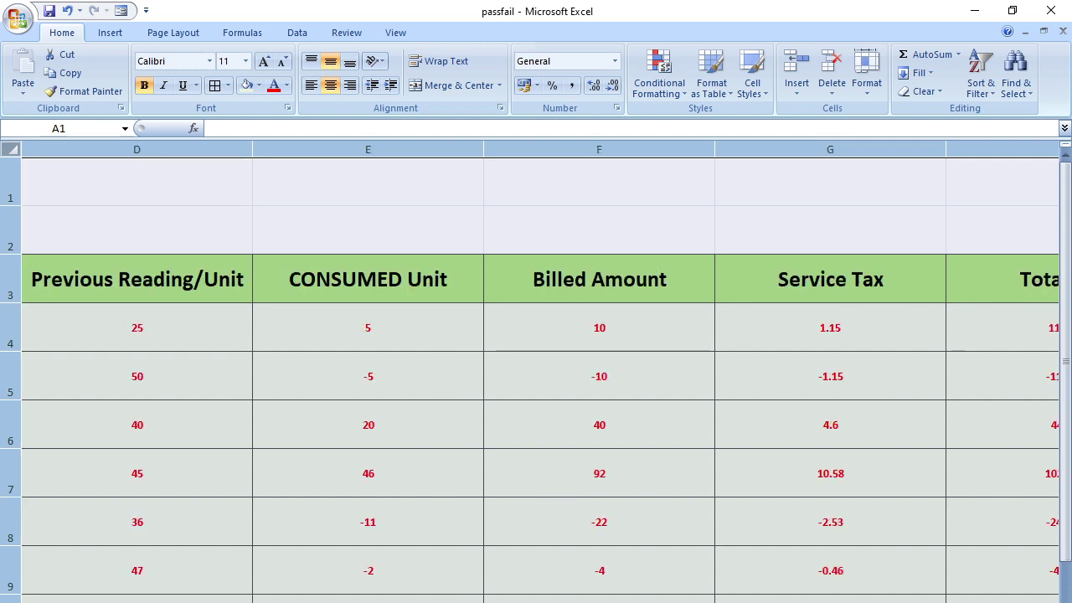
scroll(540, 377, "left", 4)
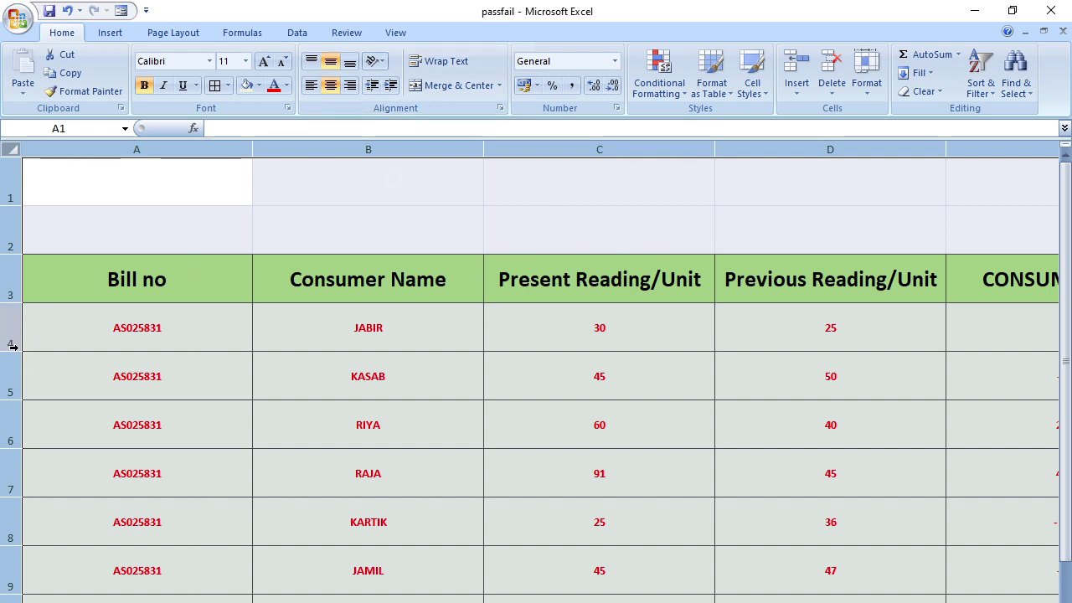
left_click_drag(20, 352, 20, 339)
left_click(503, 202)
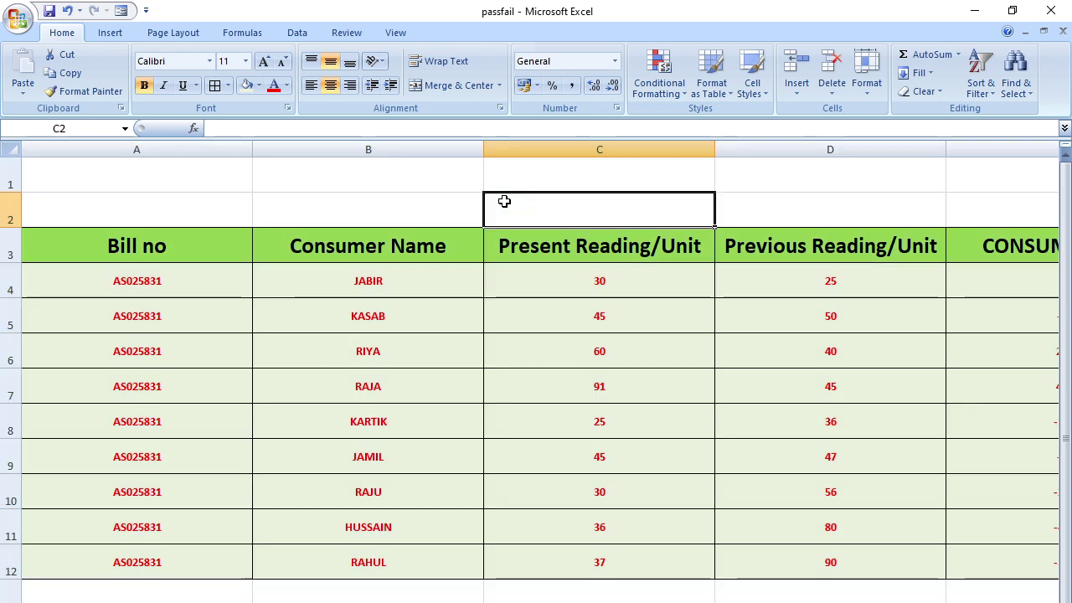
Merge and center cells B1:D2 above the table and enter the title ELECTRIC BILL.
left_click_drag(410, 177, 789, 220)
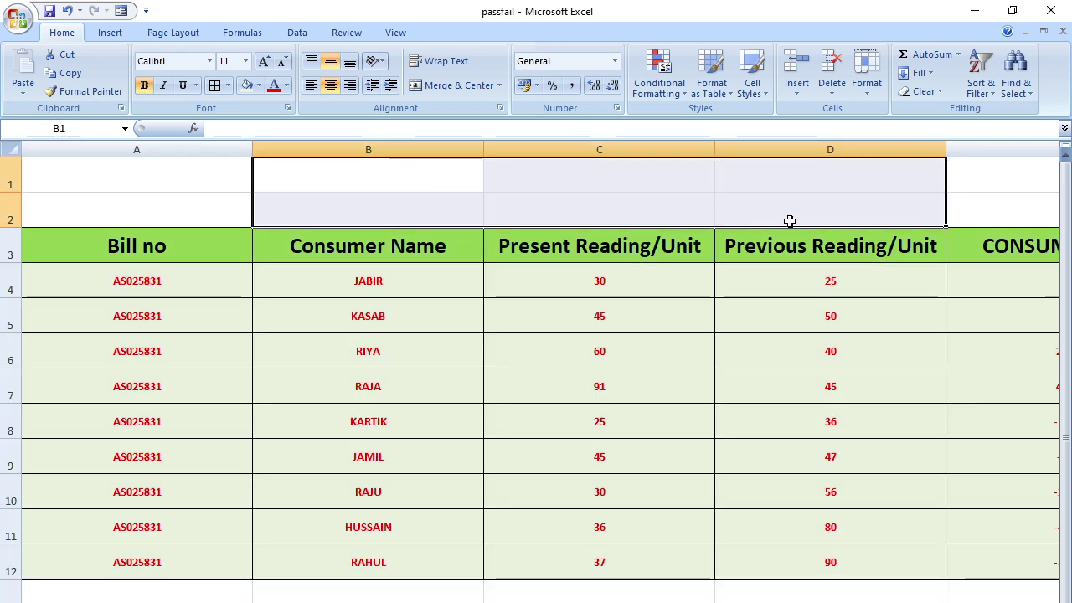
left_click(443, 87)
left_click(309, 129)
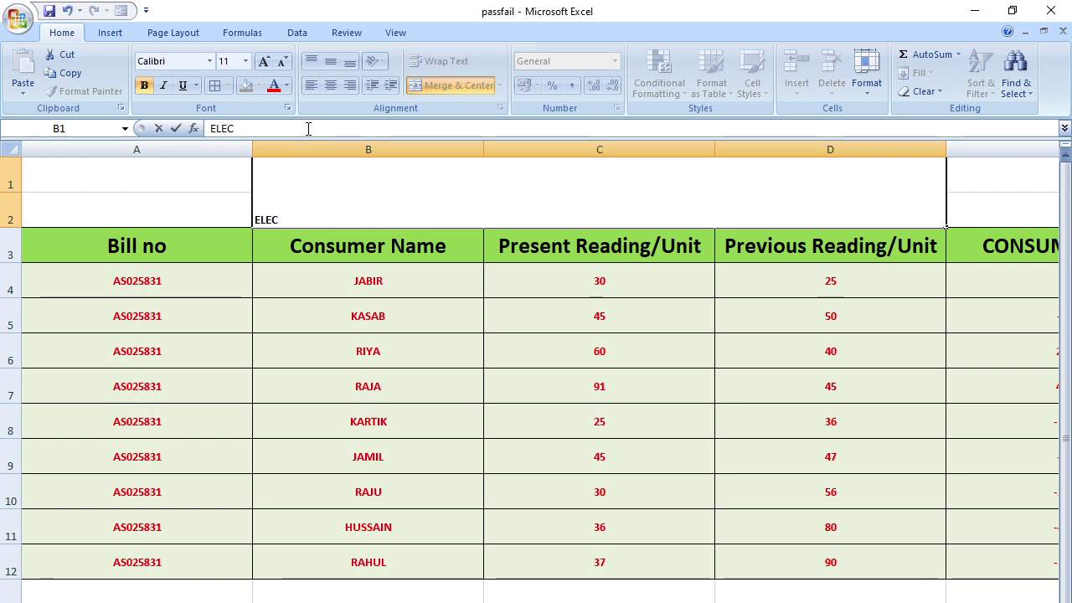
type("RIC")
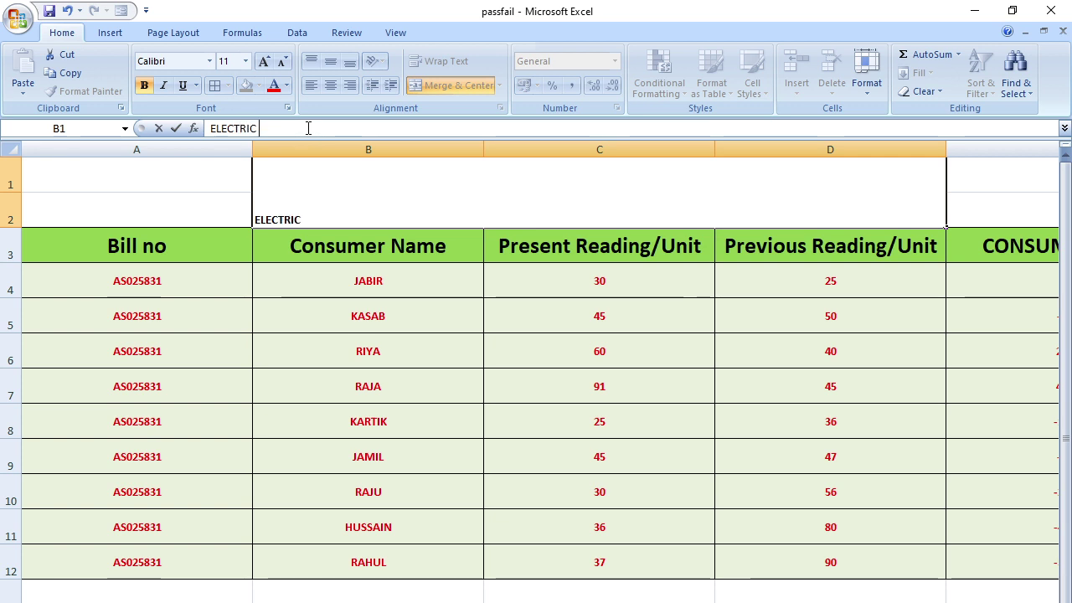
type(" BILL")
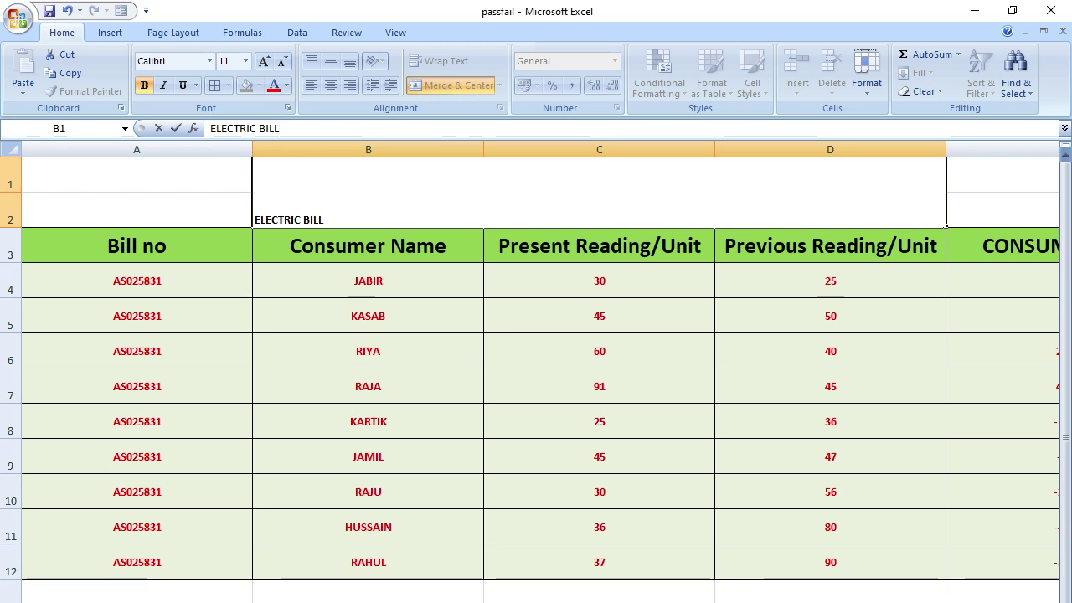
left_click(599, 599)
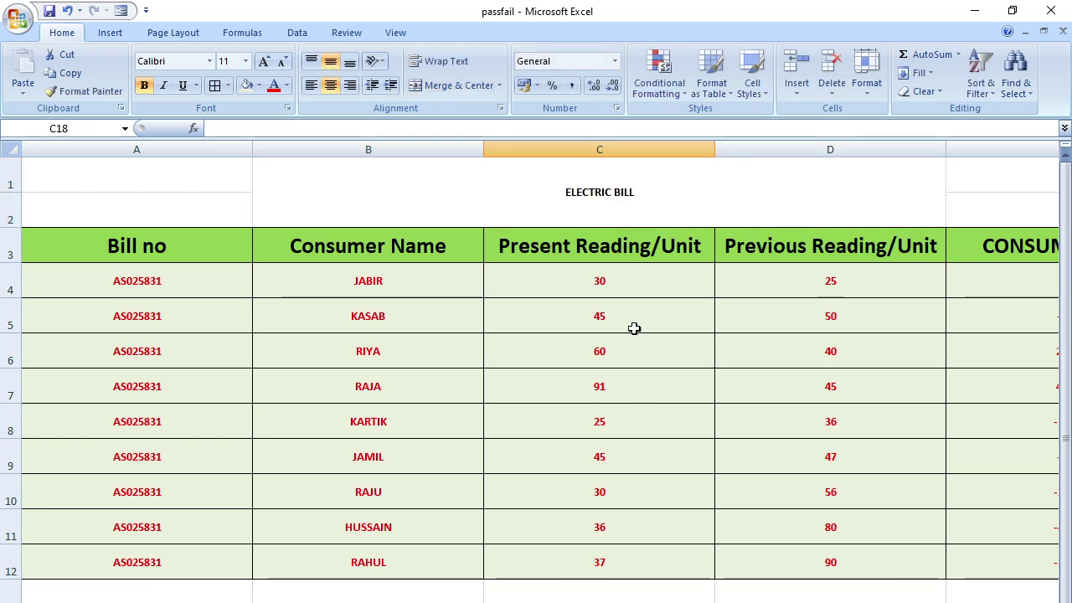
Increase the font size of the ELECTRIC BILL title to 72.
left_click(653, 199)
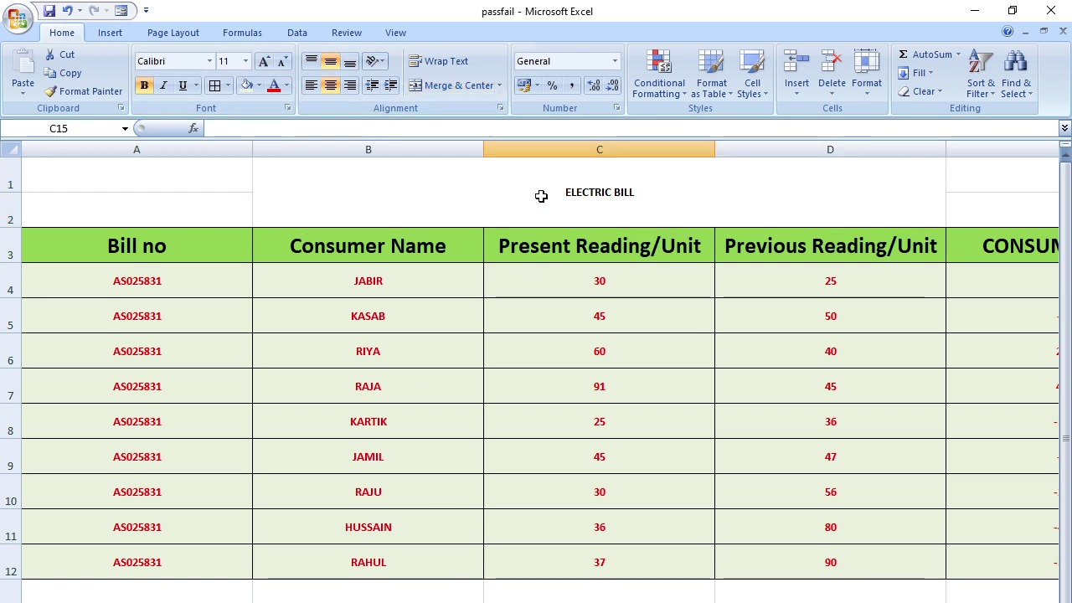
left_click(541, 196)
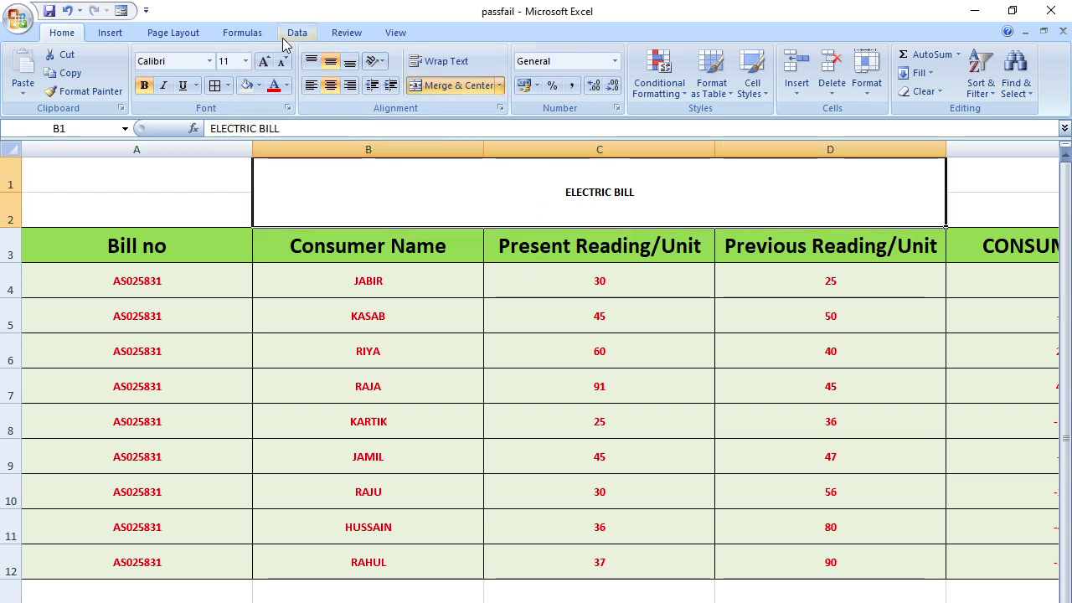
left_click(264, 61)
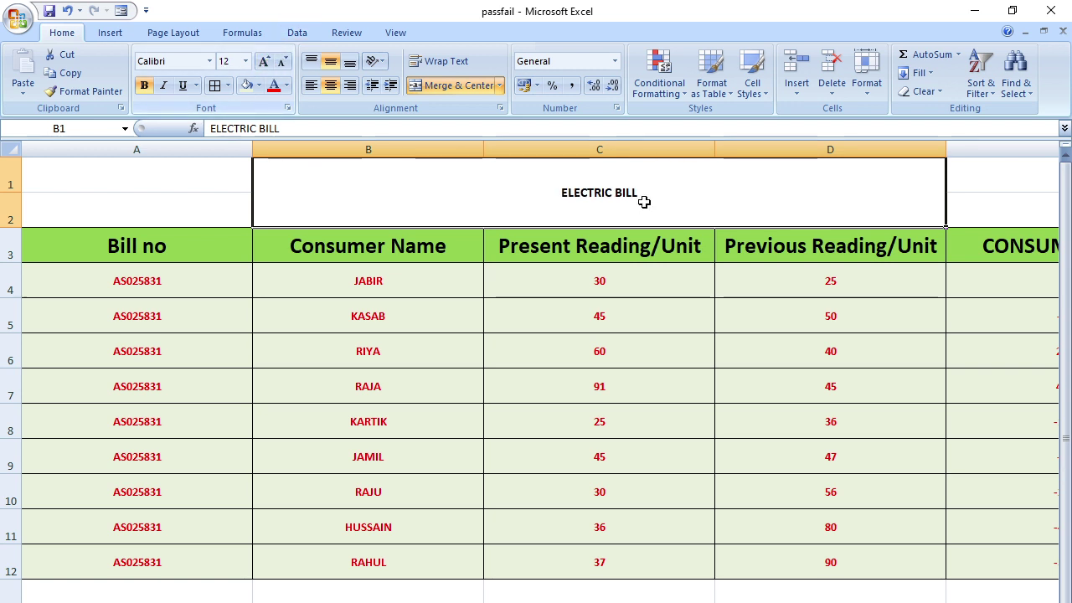
left_click(267, 62)
left_click(266, 62)
left_click(266, 62)
left_click(266, 62)
left_click(266, 62)
left_click(266, 62)
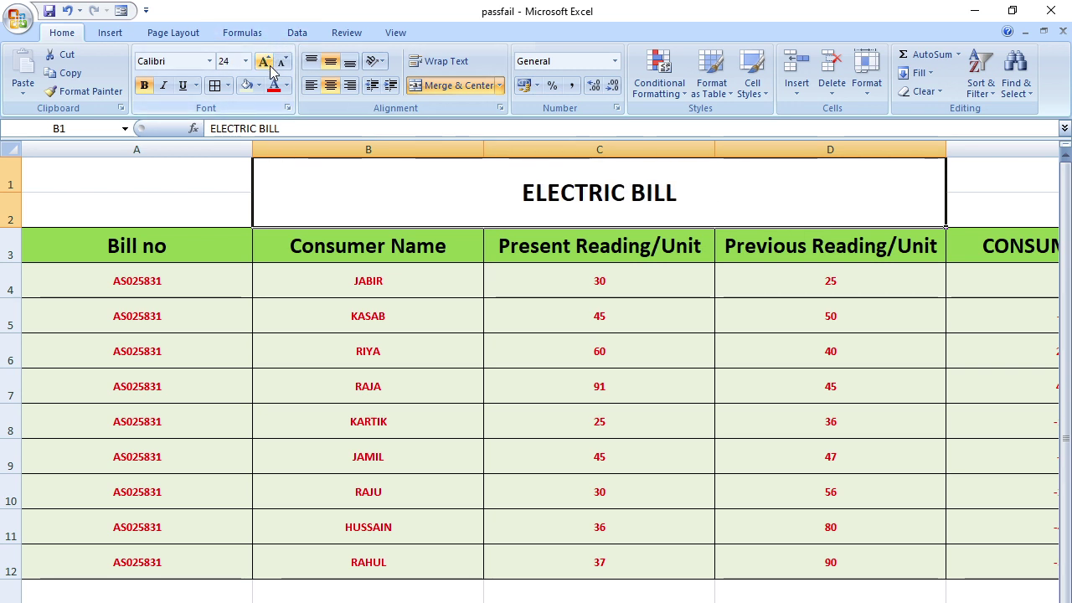
left_click(266, 62)
left_click(265, 62)
left_click(265, 62)
left_click(265, 61)
left_click(266, 62)
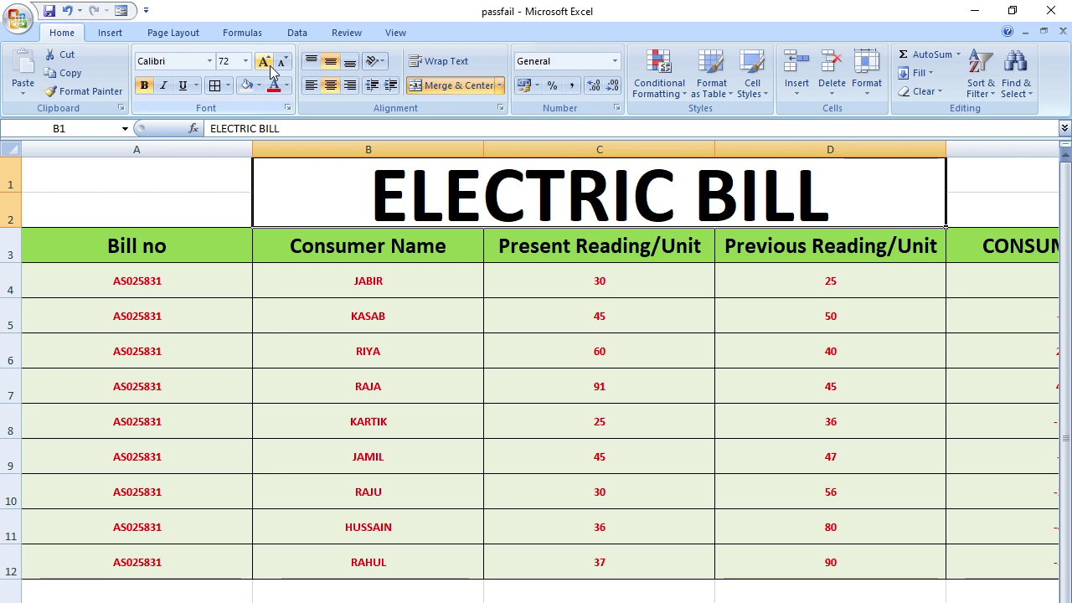
Set the ELECTRIC BILL title's font to Times New Roman and fill its merged cell with a medium gray shade of the white theme color.
left_click(185, 61)
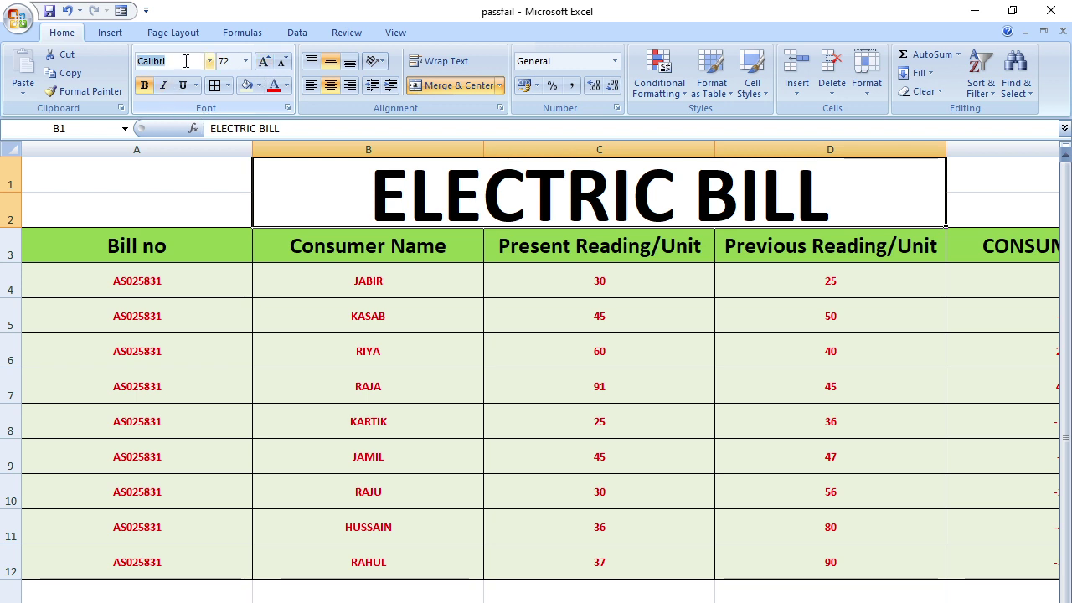
type("Tahoma")
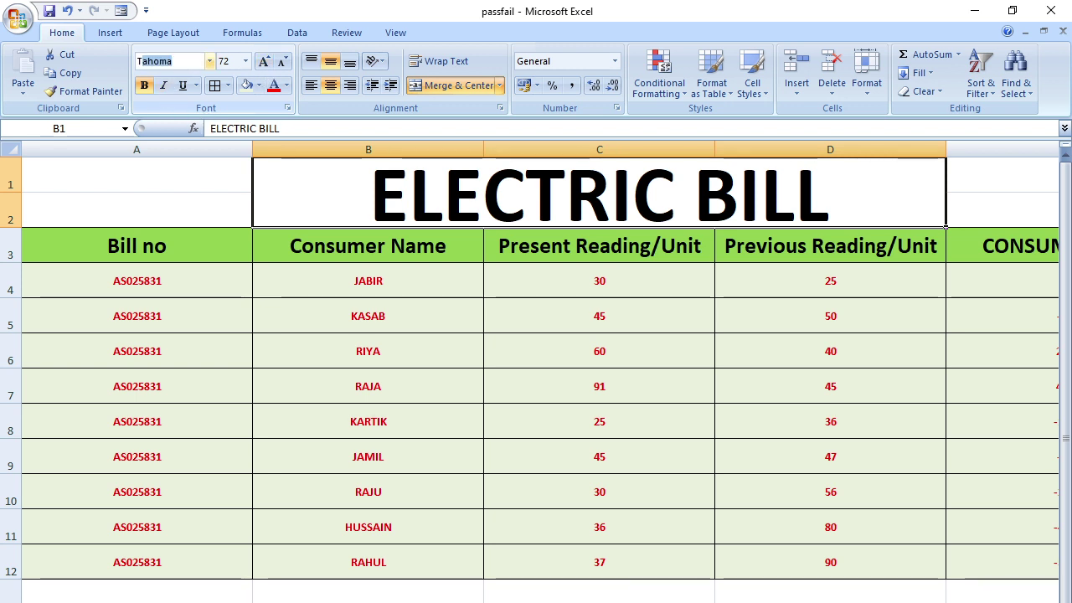
type("Times New Roman")
key("Return")
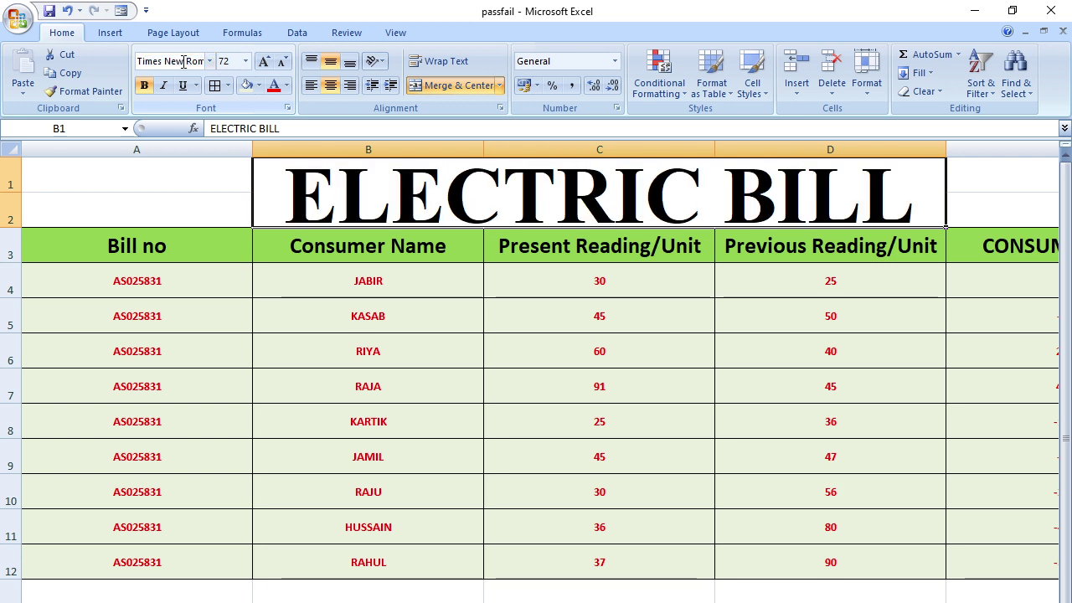
left_click(259, 85)
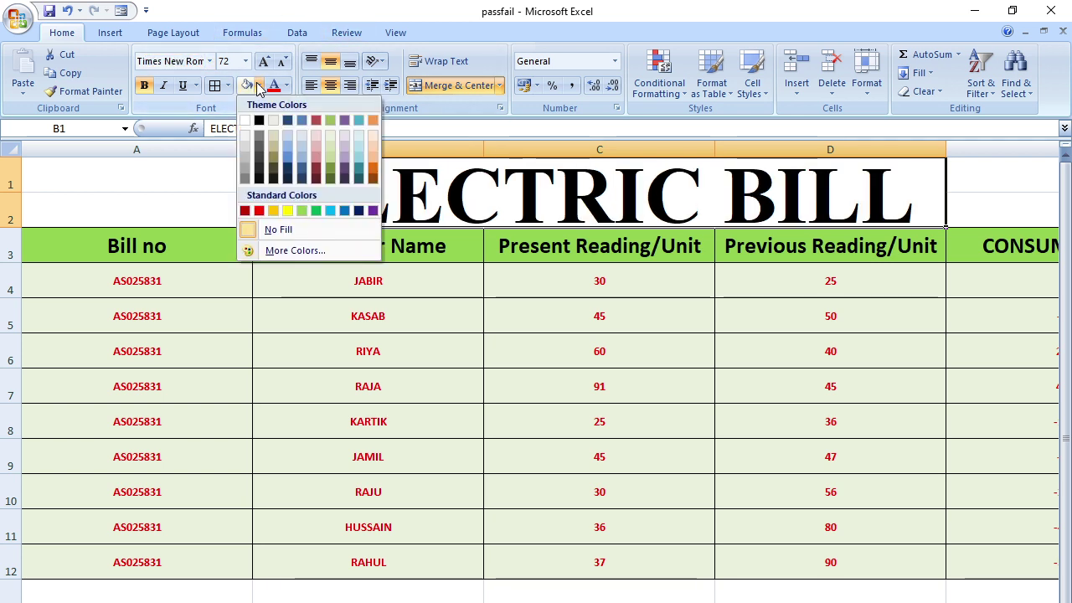
left_click(244, 155)
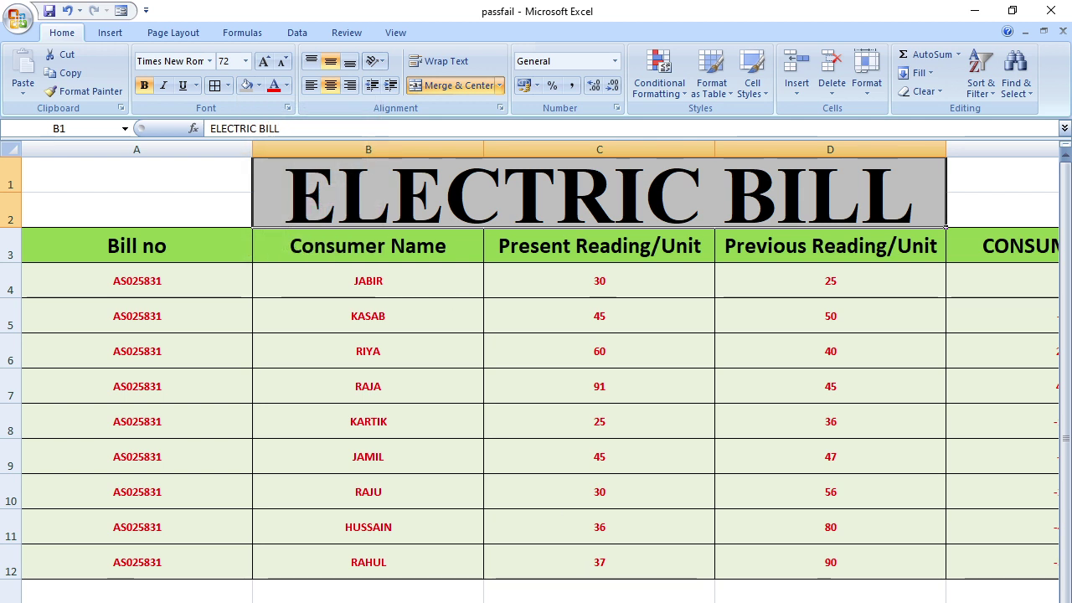